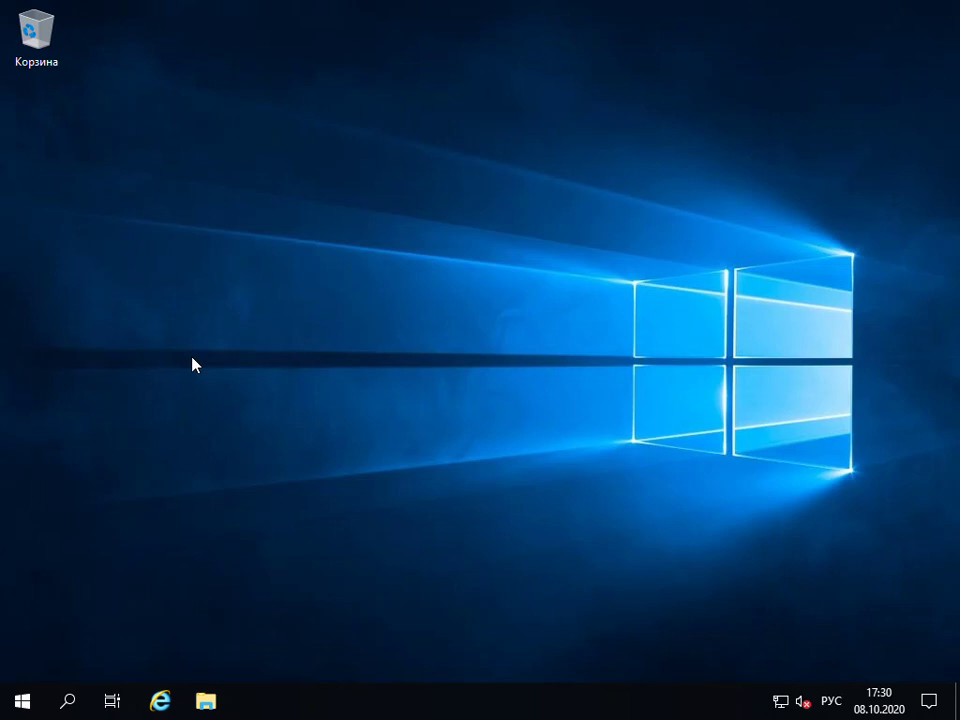
# Open Server Manager (Диспетчер серверов) and advance the add roles and features wizard to the server role selection
pyautogui.click(20, 702)
pyautogui.click(362, 208)
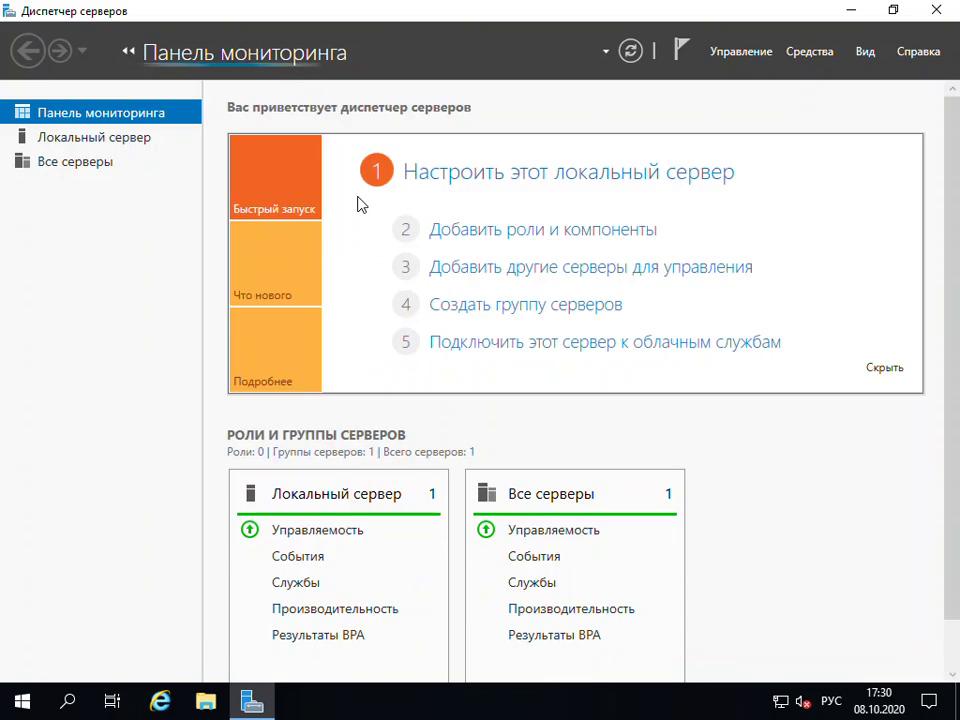
pyautogui.click(492, 230)
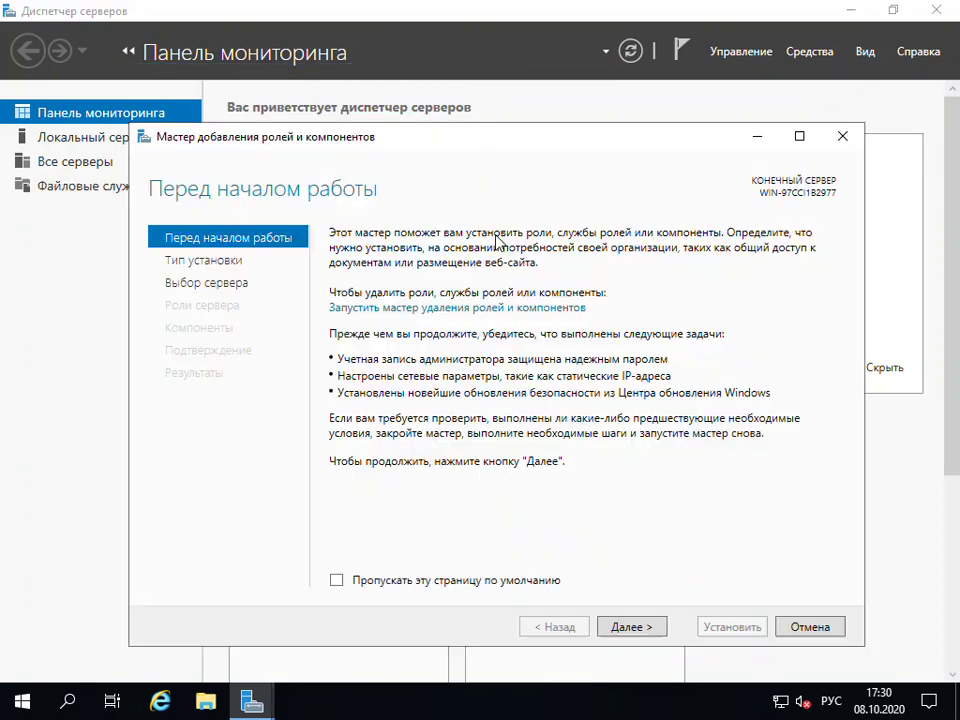
pyautogui.click(633, 628)
pyautogui.click(633, 628)
pyautogui.click(633, 628)
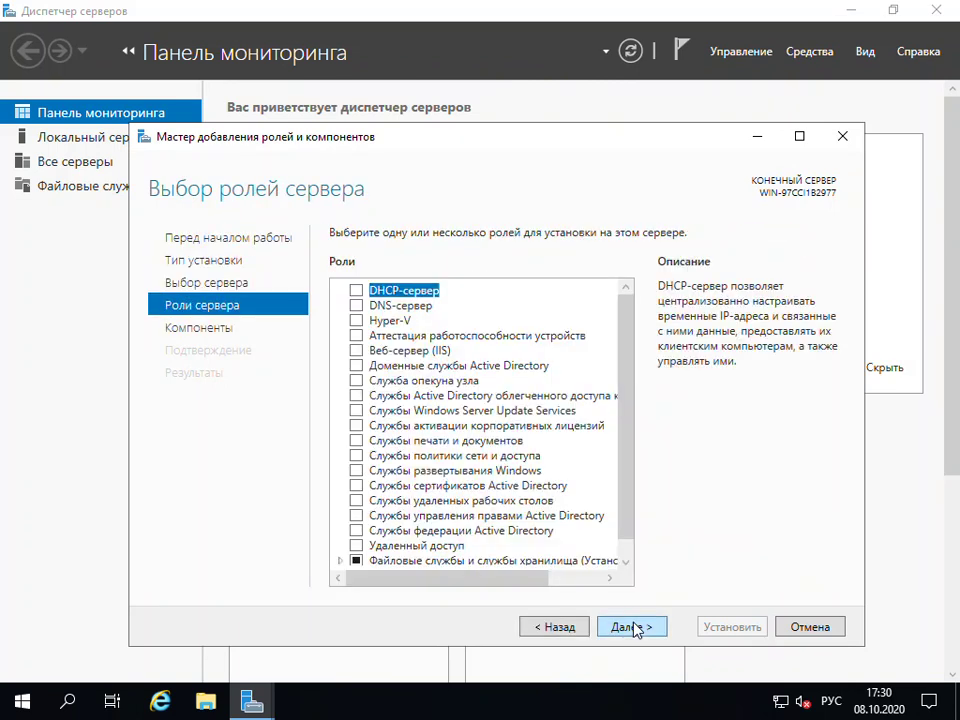
# Examine the role services under "Файловые службы и службы хранилища" and its iSCSI file services, and cancel the wizard
pyautogui.scroll(-1, 633, 491)
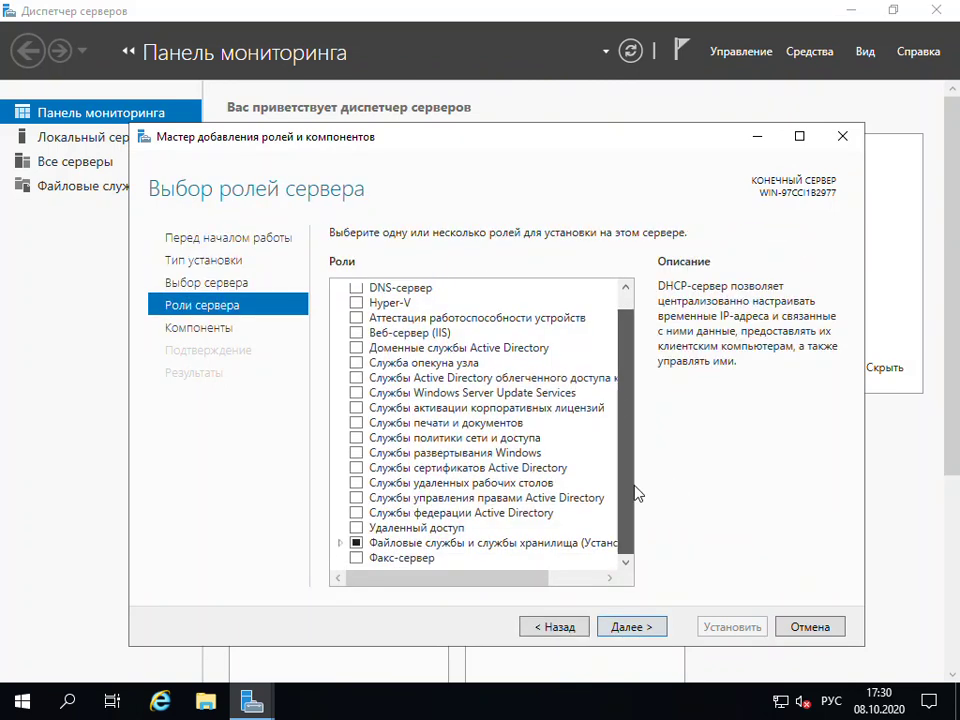
pyautogui.click(342, 544)
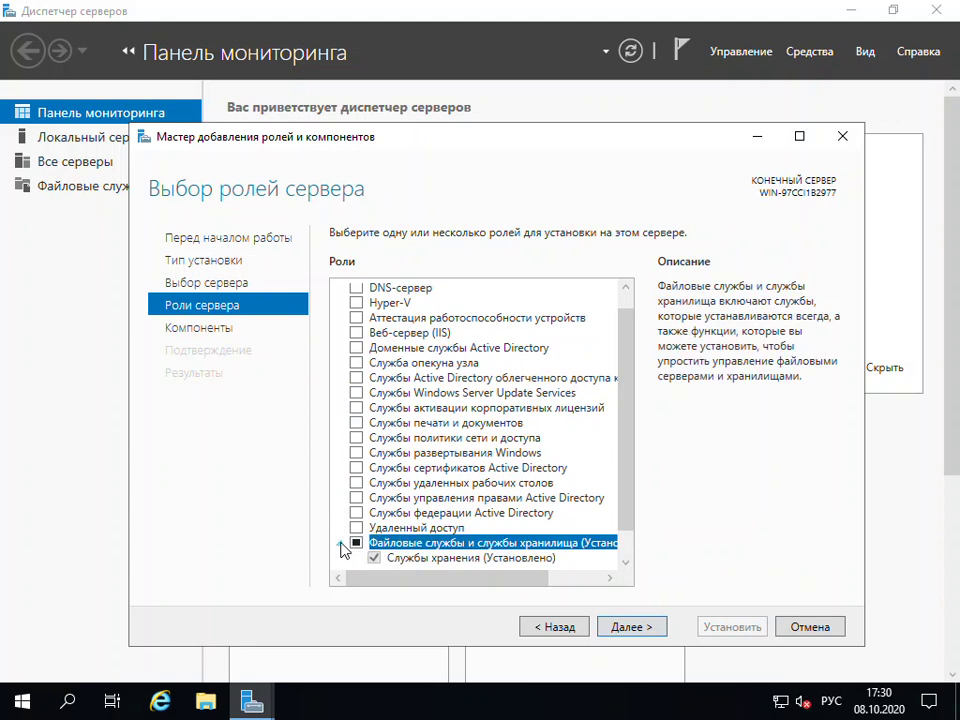
pyautogui.scroll(-1, 597, 556)
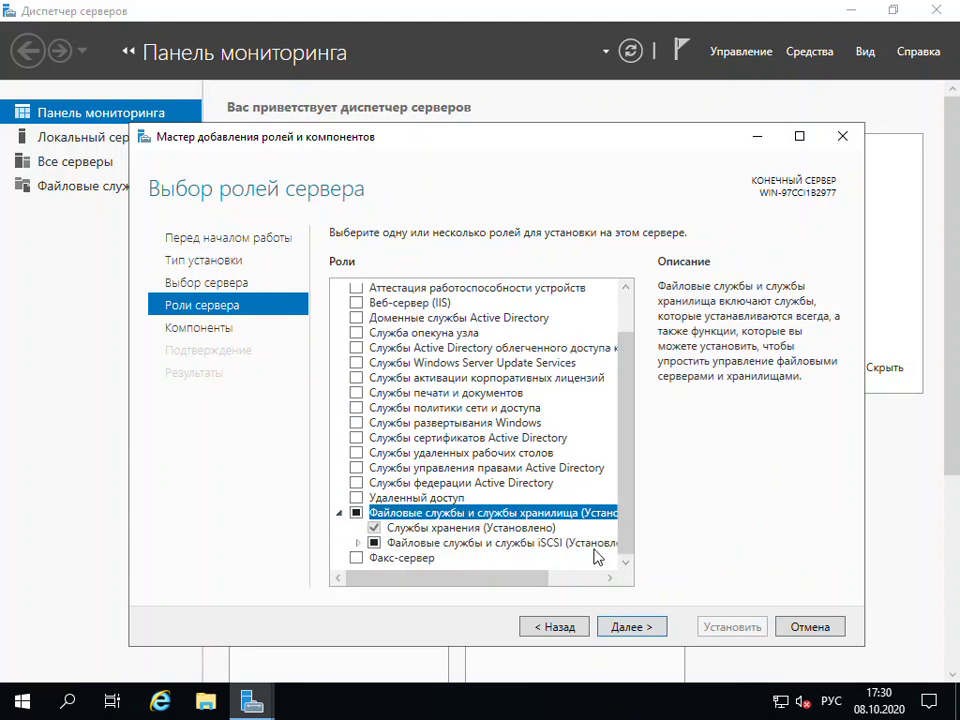
pyautogui.click(359, 543)
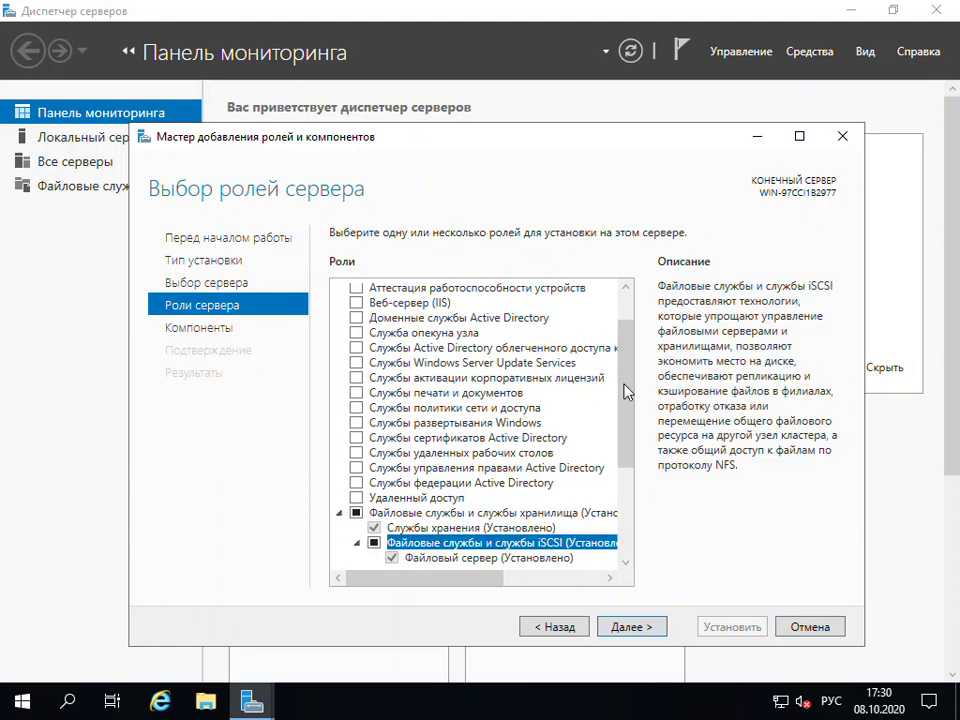
pyautogui.moveTo(632, 364); pyautogui.dragTo(632, 514)
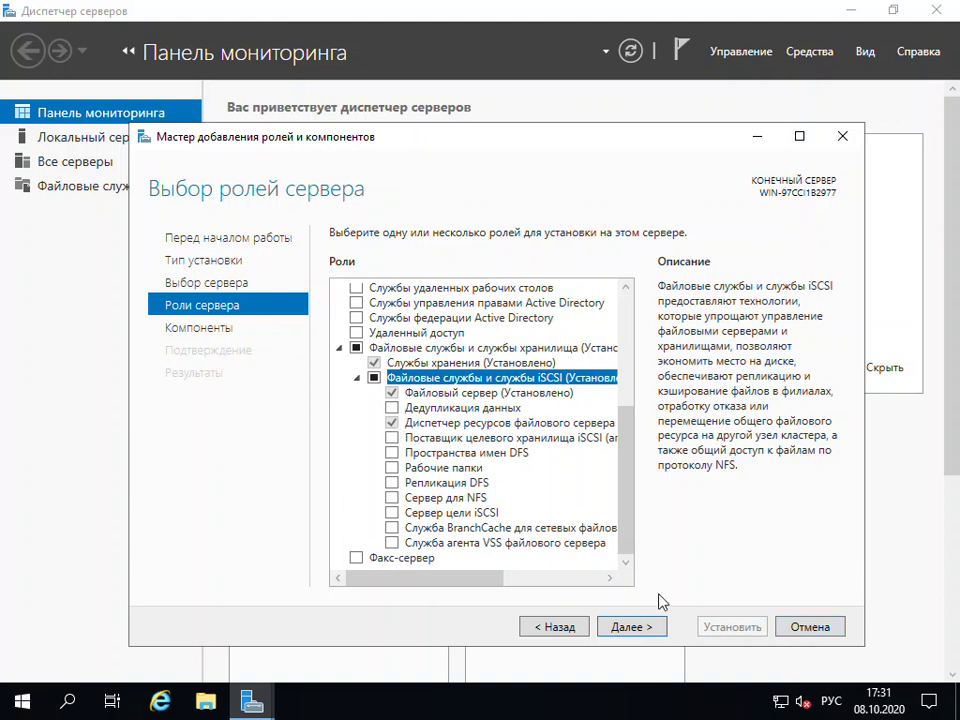
pyautogui.click(812, 627)
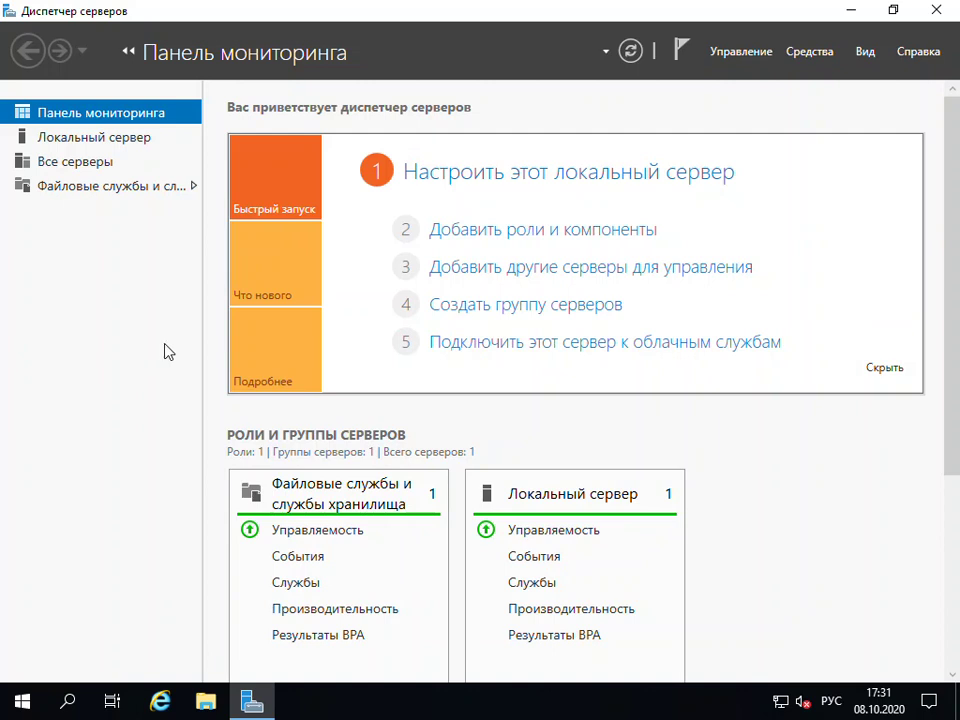
# Launch File Server Resource Manager (Диспетчер ресурсов файлового сервера) for the server listed under file and storage services
pyautogui.click(66, 190)
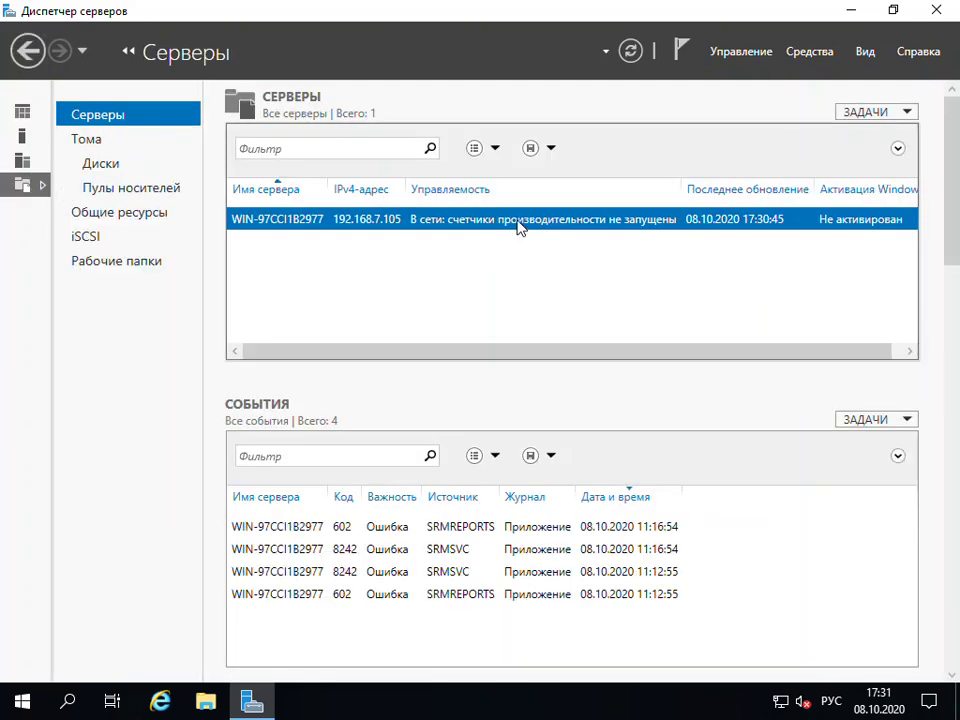
pyautogui.rightClick(519, 226)
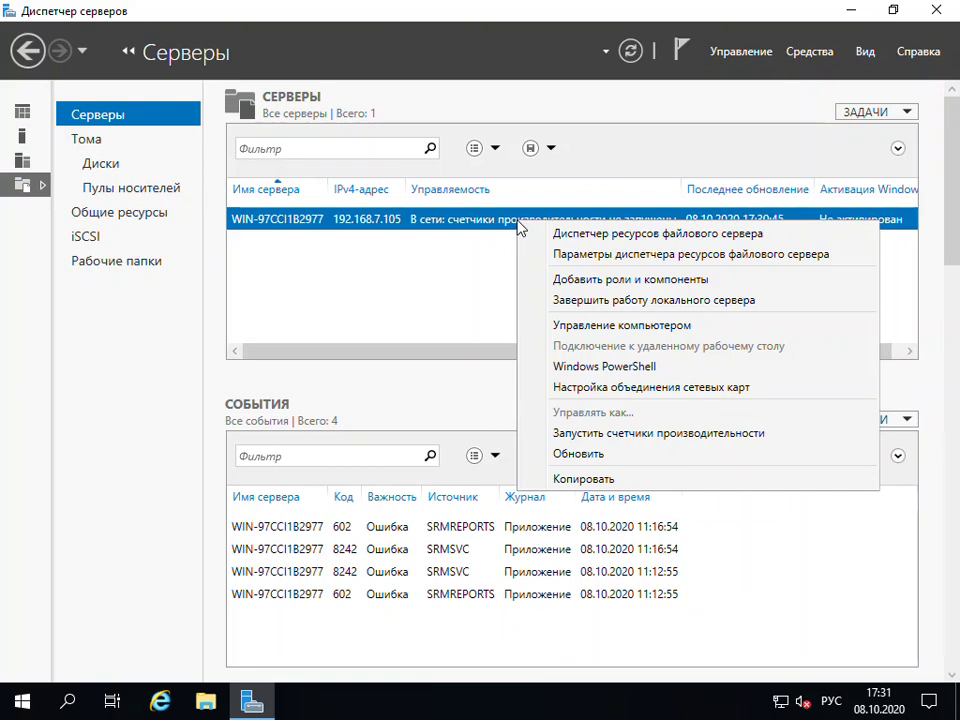
pyautogui.click(600, 236)
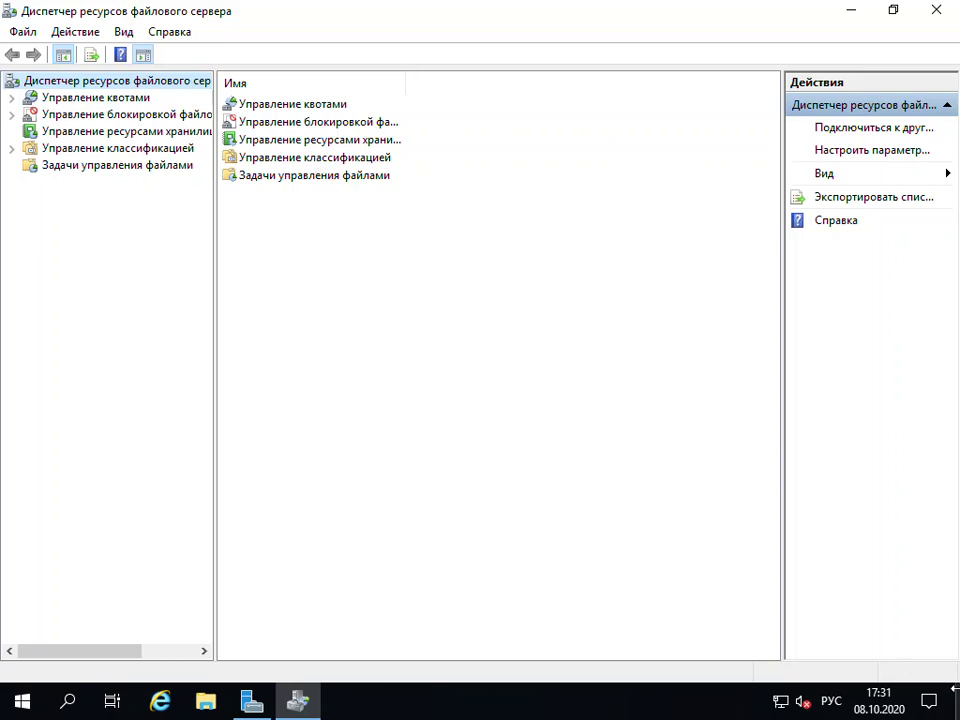
# Switch to File Explorer and open the quota settings (Квота) in the properties of local disk C:
pyautogui.click(954, 704)
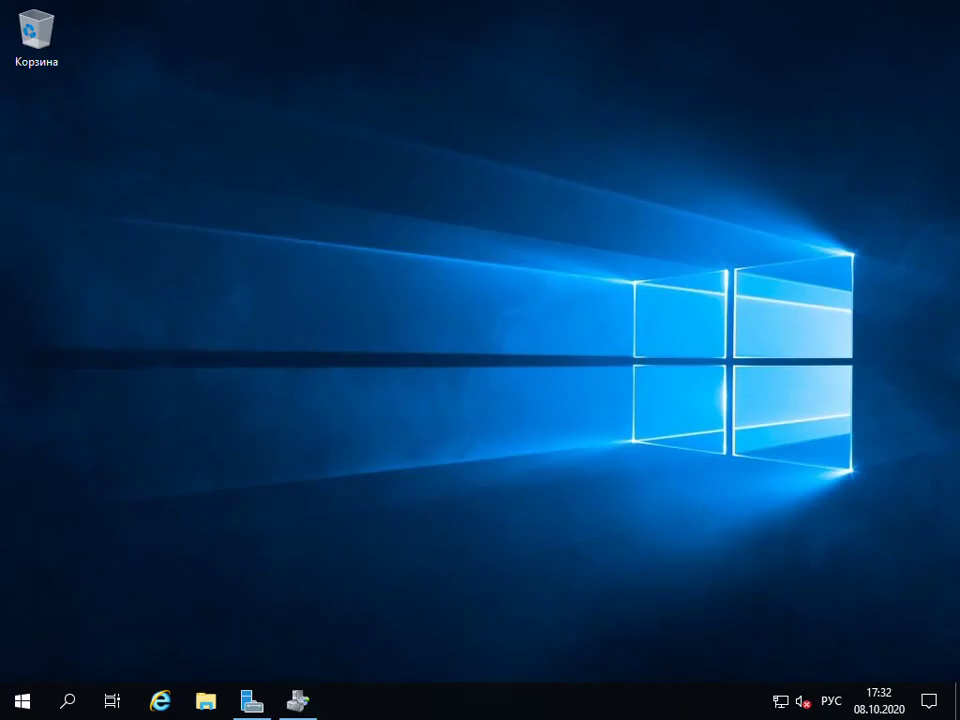
pyautogui.click(206, 700)
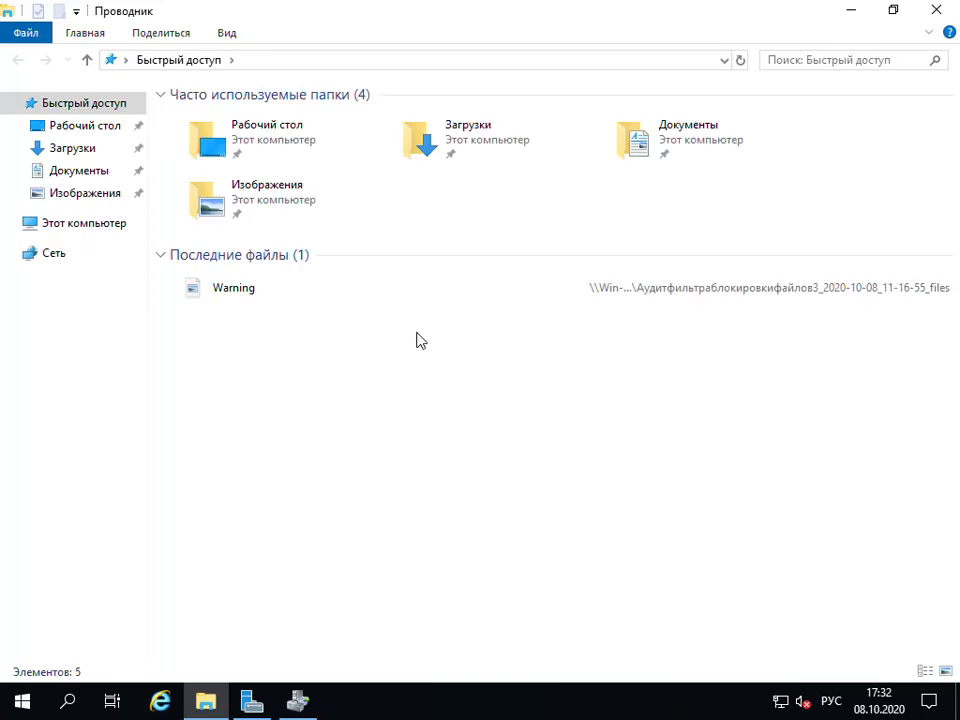
pyautogui.click(125, 229)
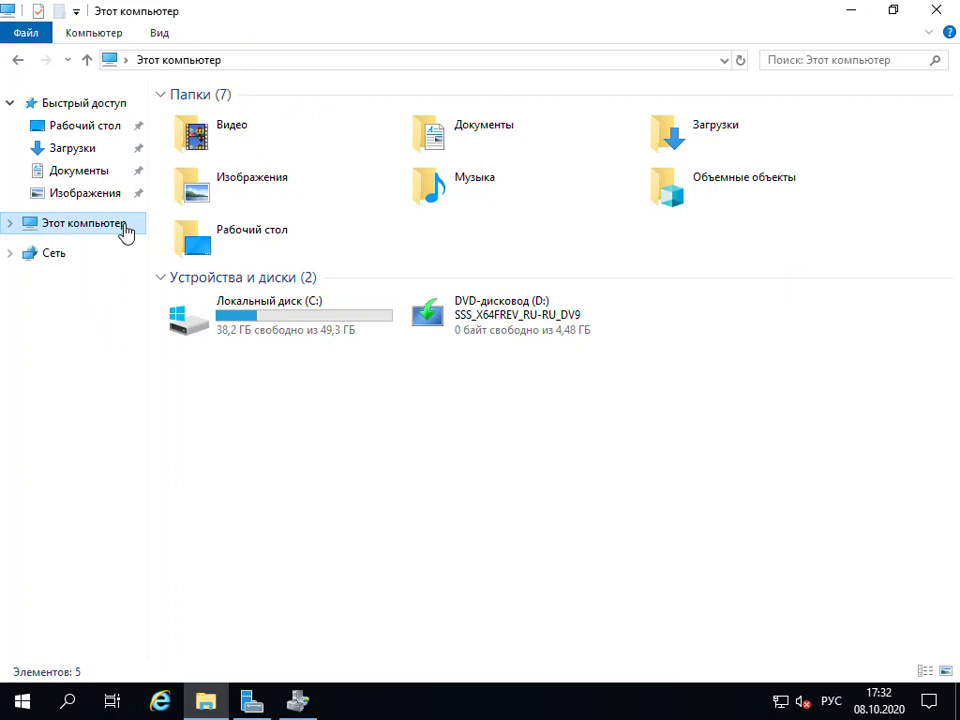
pyautogui.rightClick(285, 320)
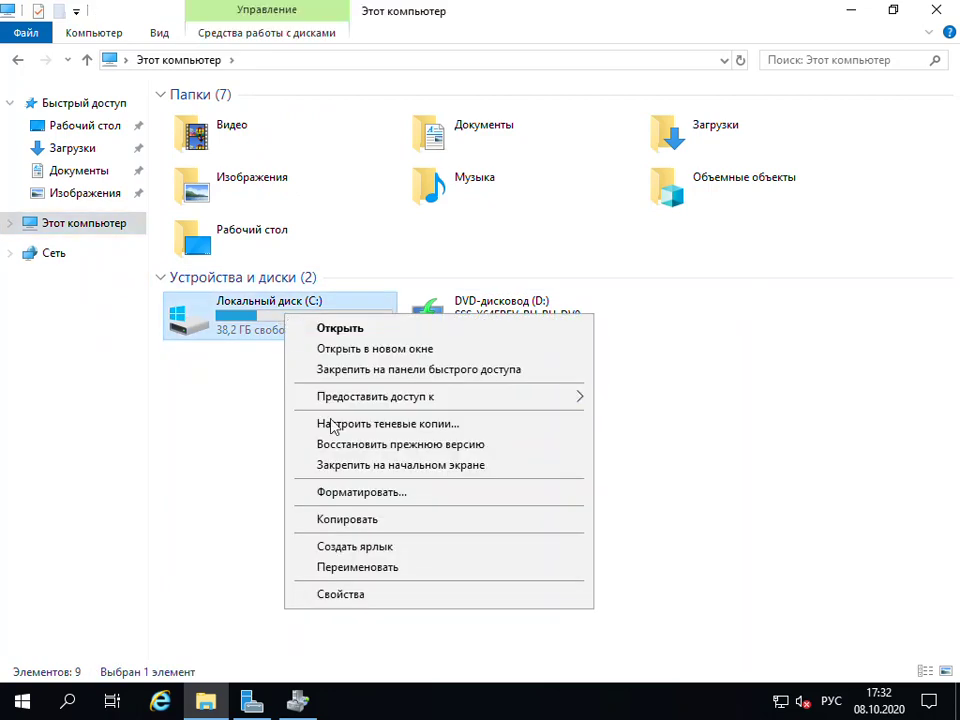
pyautogui.click(419, 596)
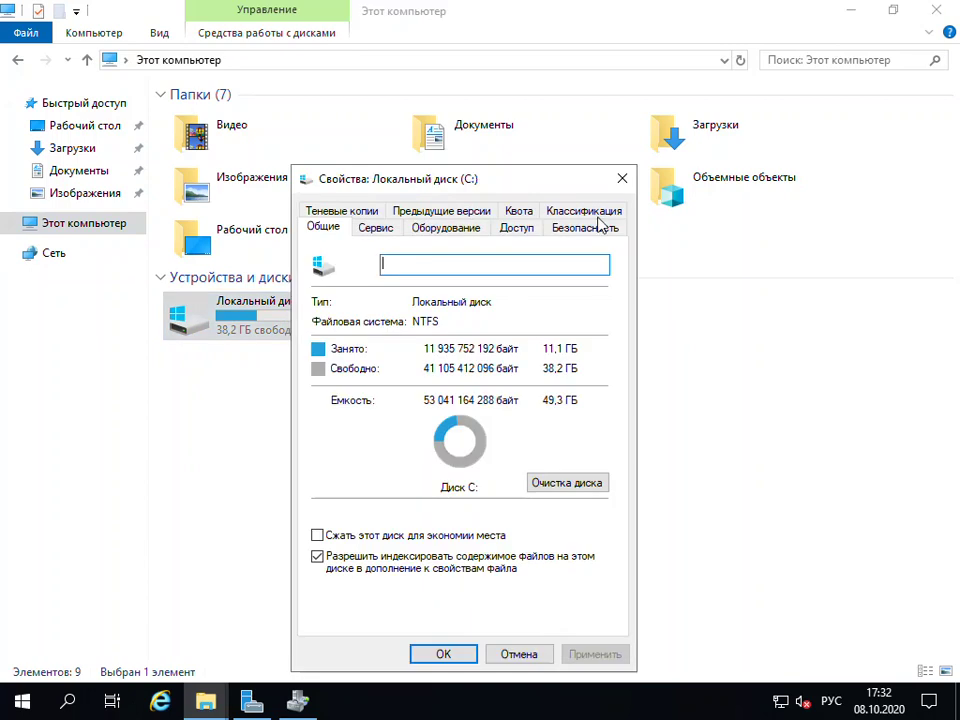
pyautogui.click(522, 212)
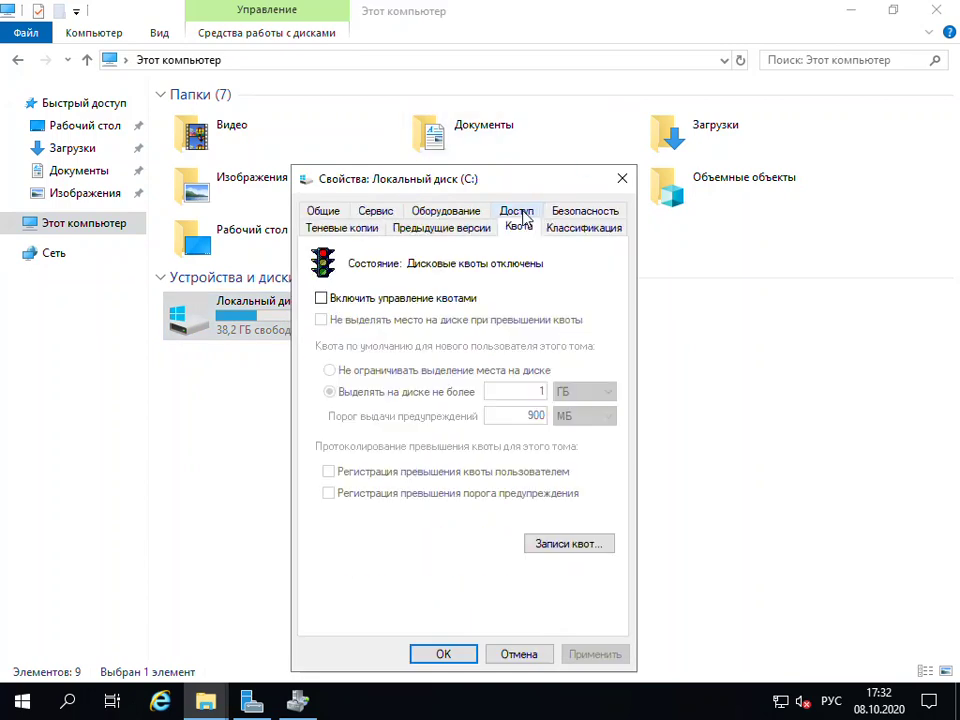
# Try enabling quota management on disk C:, denying space beyond the quota and limiting disk space to 1 GB
pyautogui.click(321, 298)
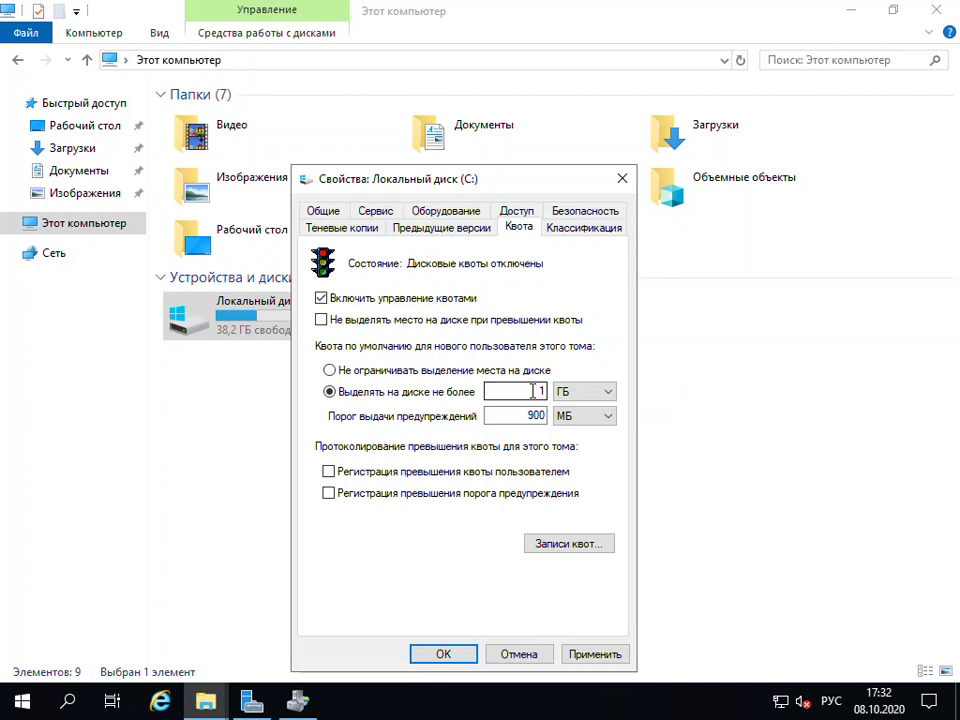
pyautogui.click(320, 320)
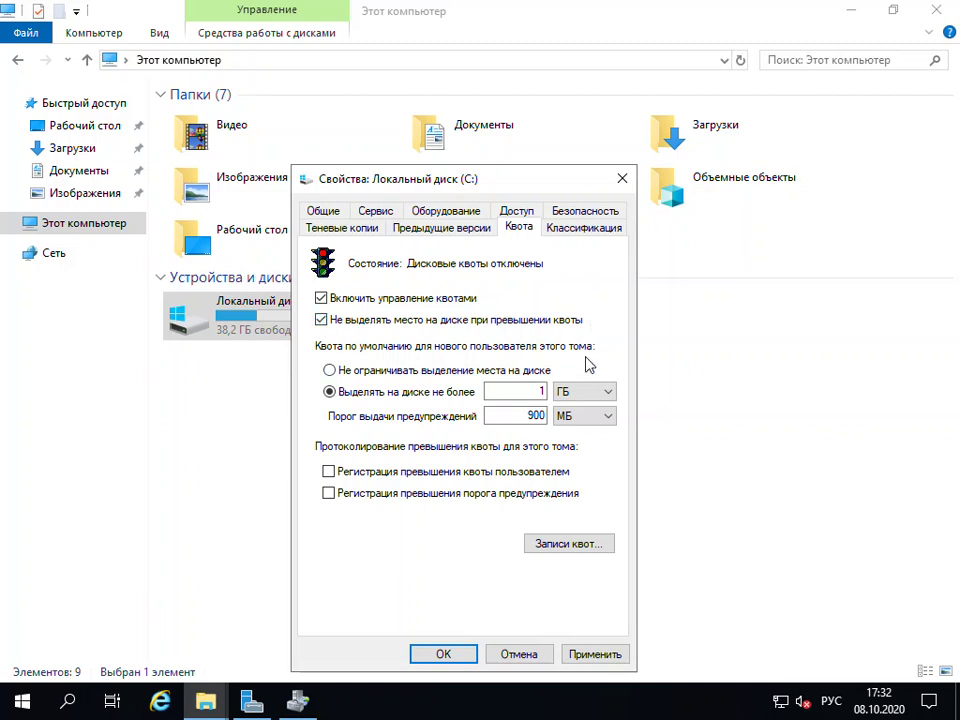
pyautogui.click(535, 391)
pyautogui.press('BackSpace')
pyautogui.write('1')
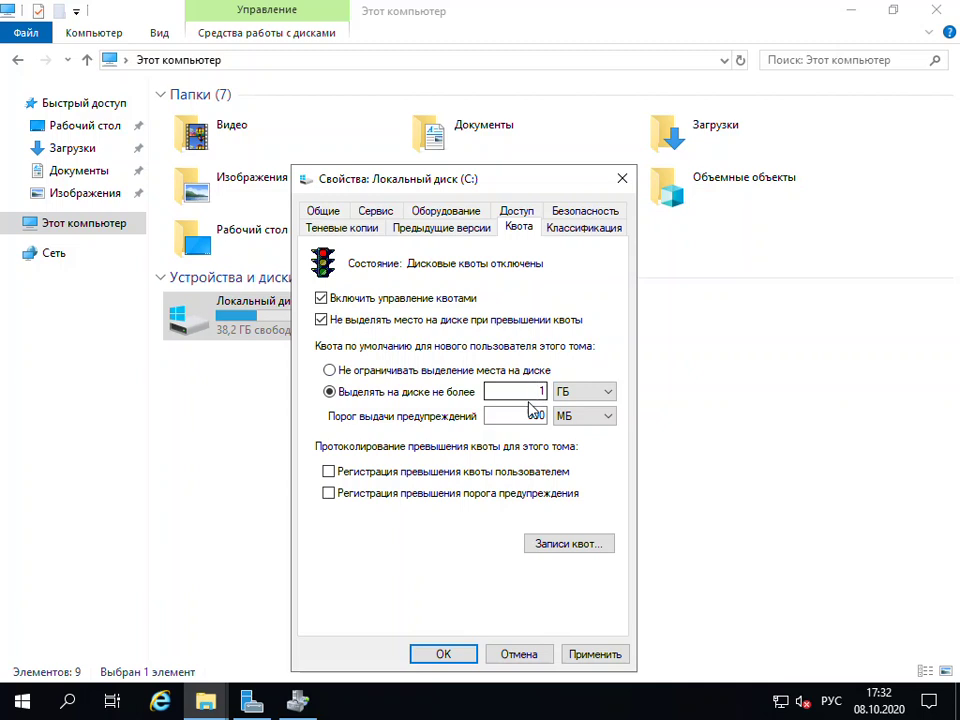
pyautogui.click(529, 413)
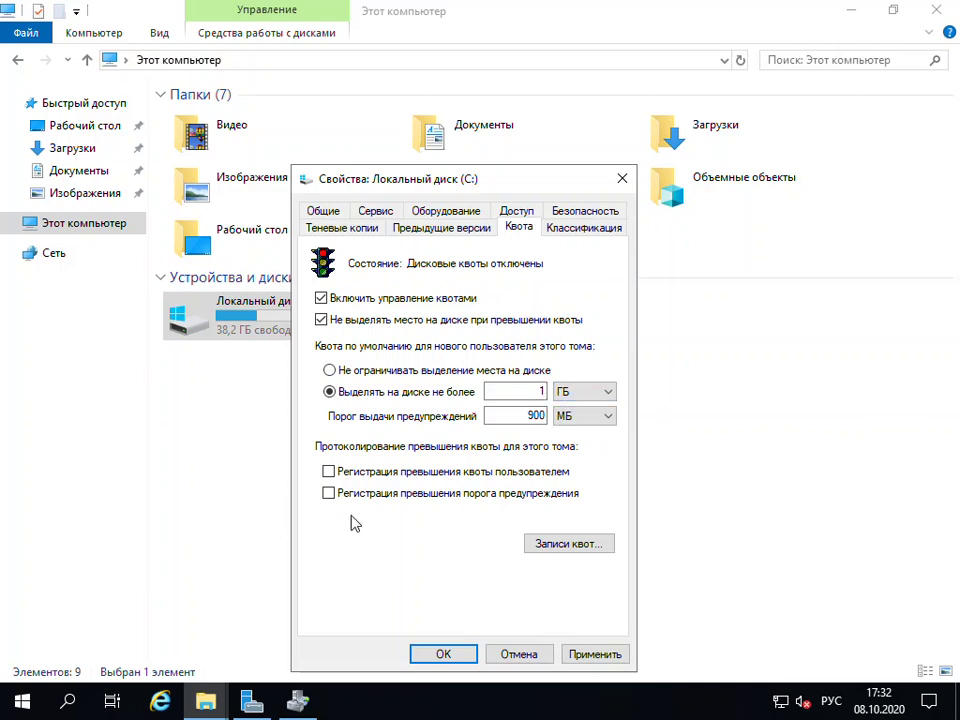
# Try enabling logging of exceeded user quotas and warning thresholds on disk C:, and discard the quota changes
pyautogui.click(328, 472)
pyautogui.click(328, 494)
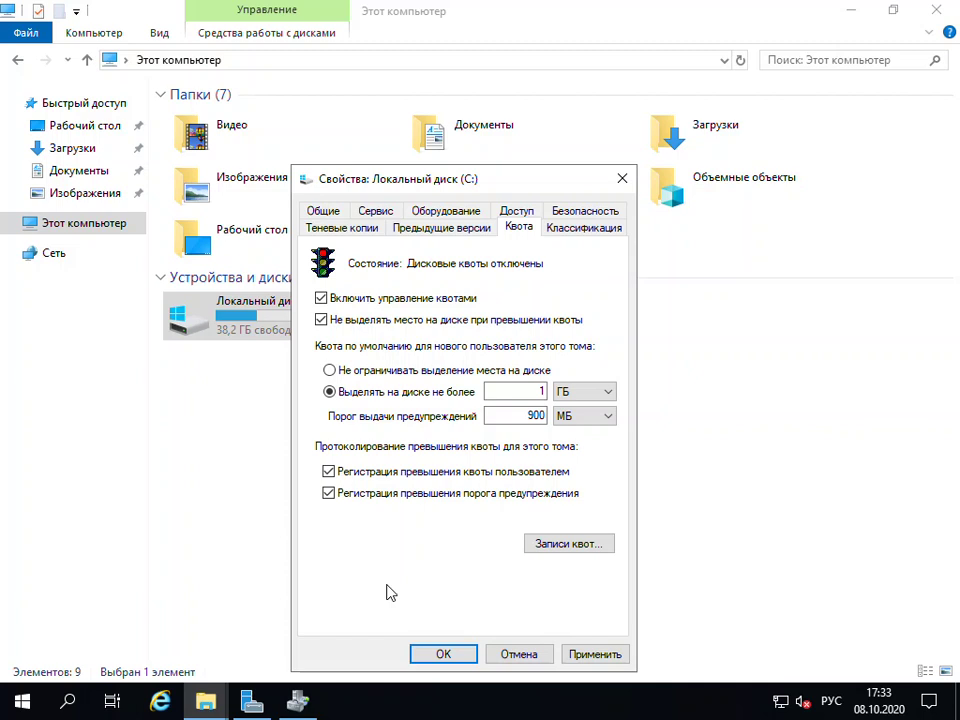
pyautogui.click(519, 654)
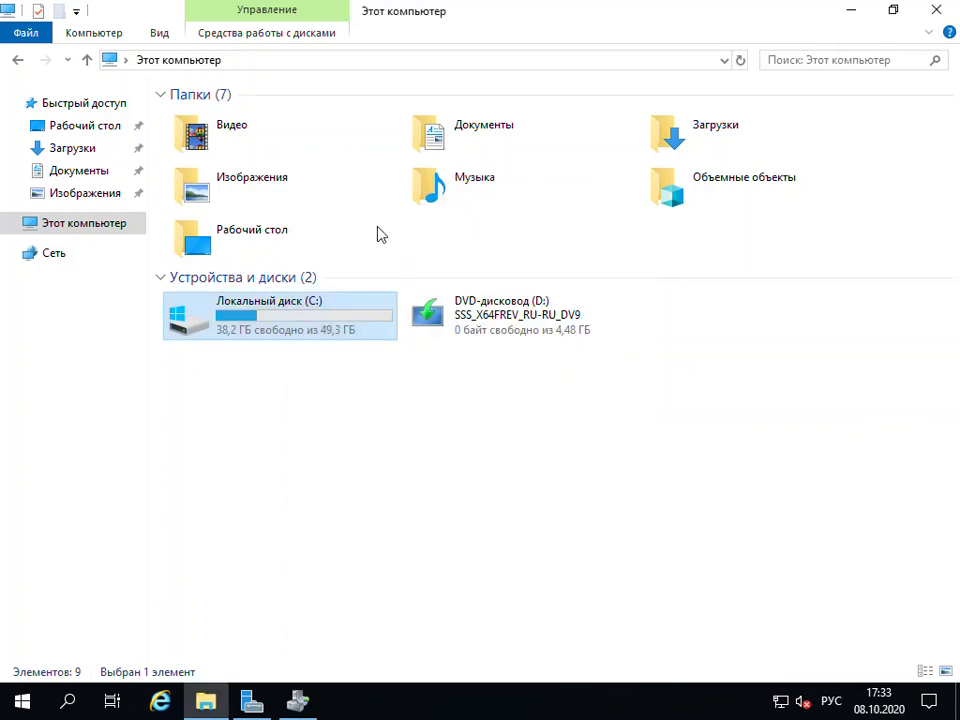
# Recheck the quota settings in disk C:'s properties, cancel the dialog and close File Explorer
pyautogui.rightClick(258, 321)
pyautogui.click(392, 606)
pyautogui.click(490, 212)
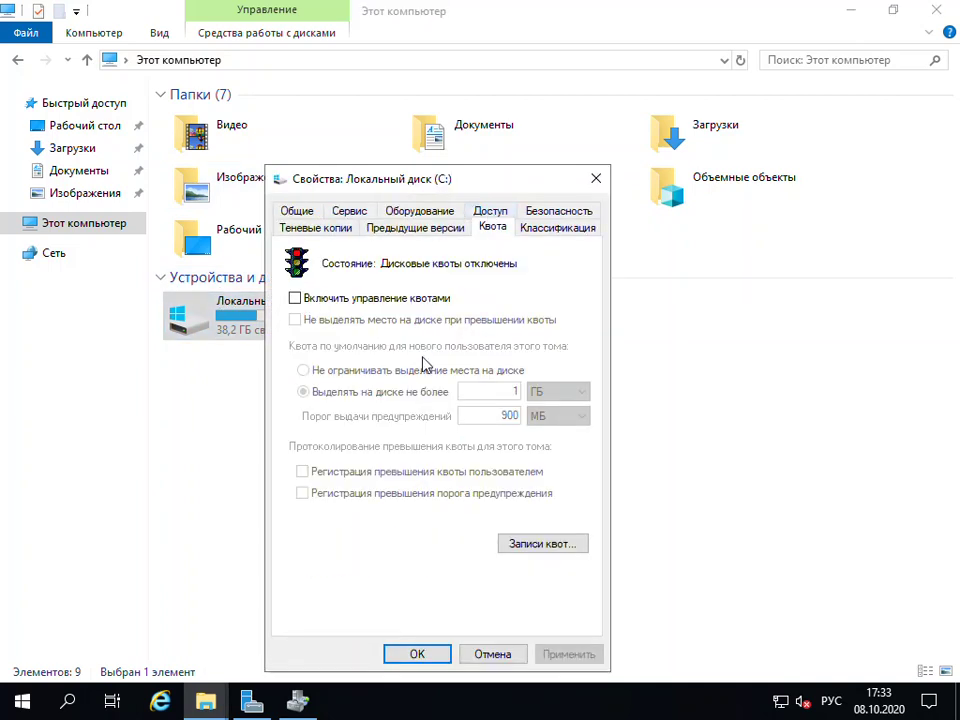
pyautogui.click(492, 656)
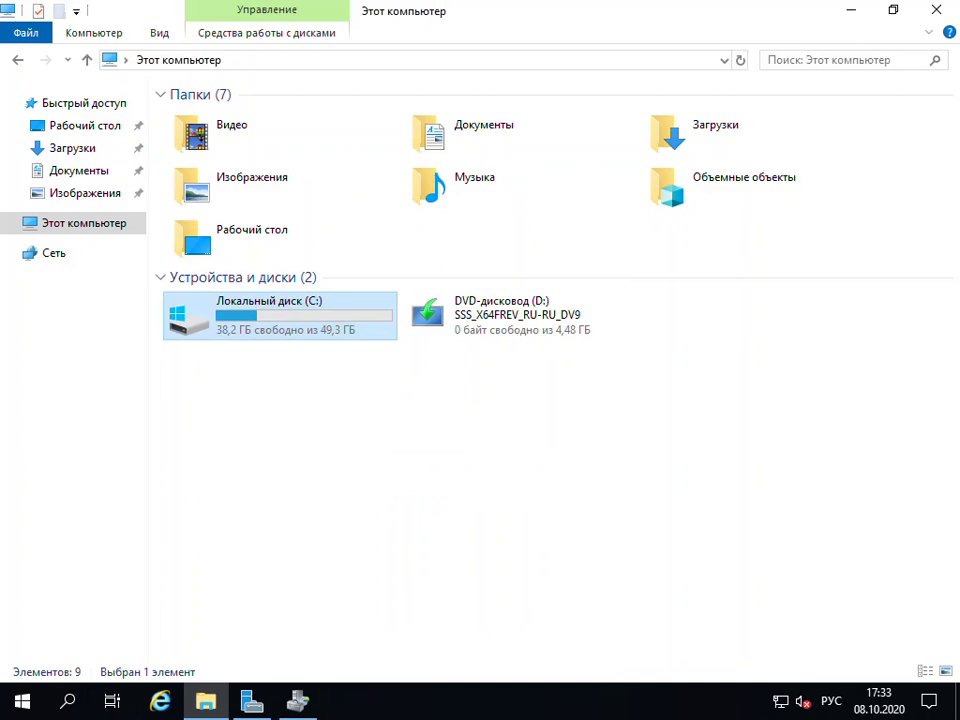
pyautogui.click(936, 10)
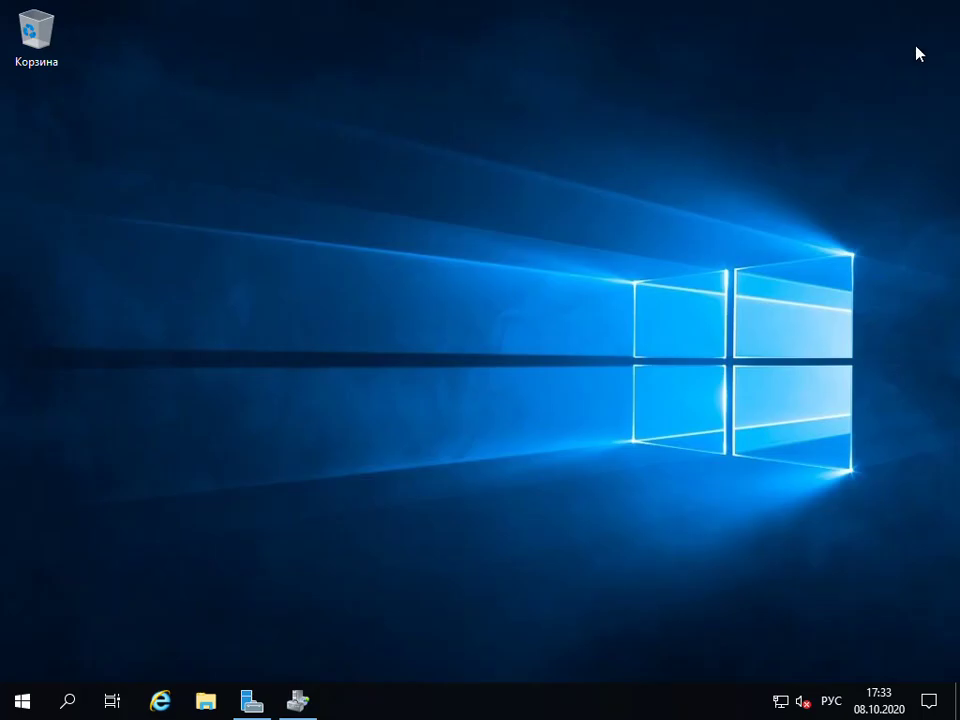
# Switch to File Server Resource Manager, show the quota templates (Шаблоны квот) and widen the template name column
pyautogui.click(300, 704)
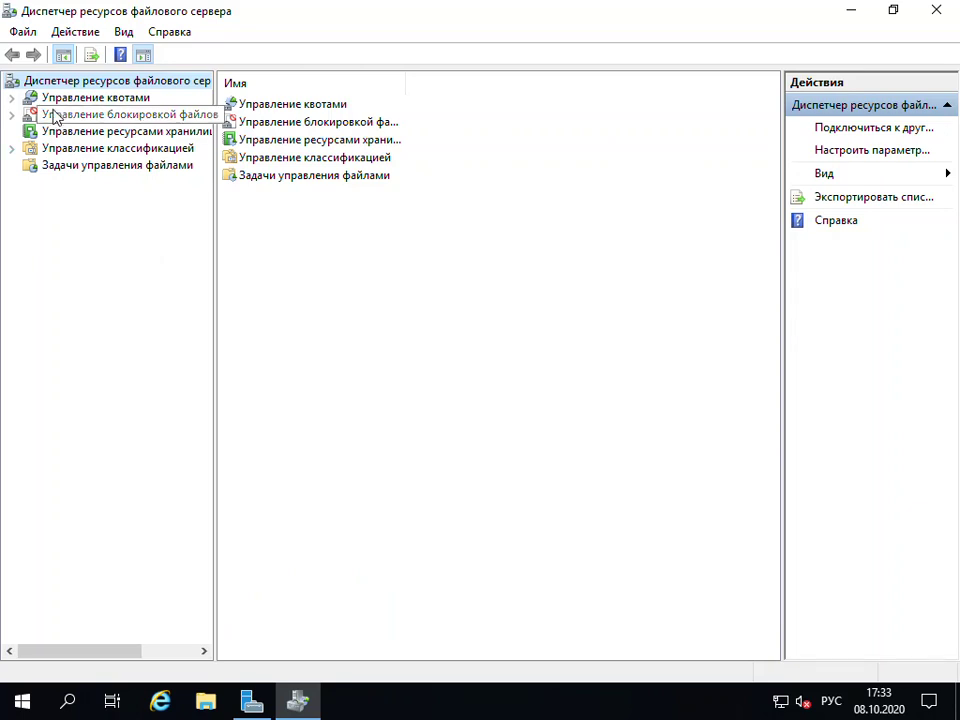
pyautogui.click(10, 98)
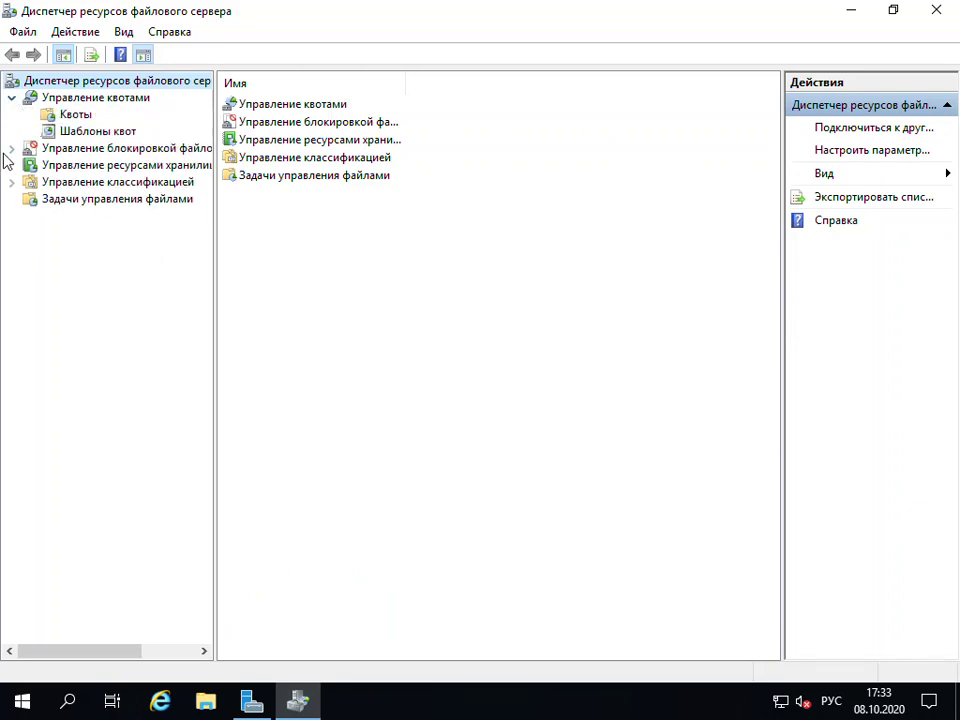
pyautogui.click(118, 132)
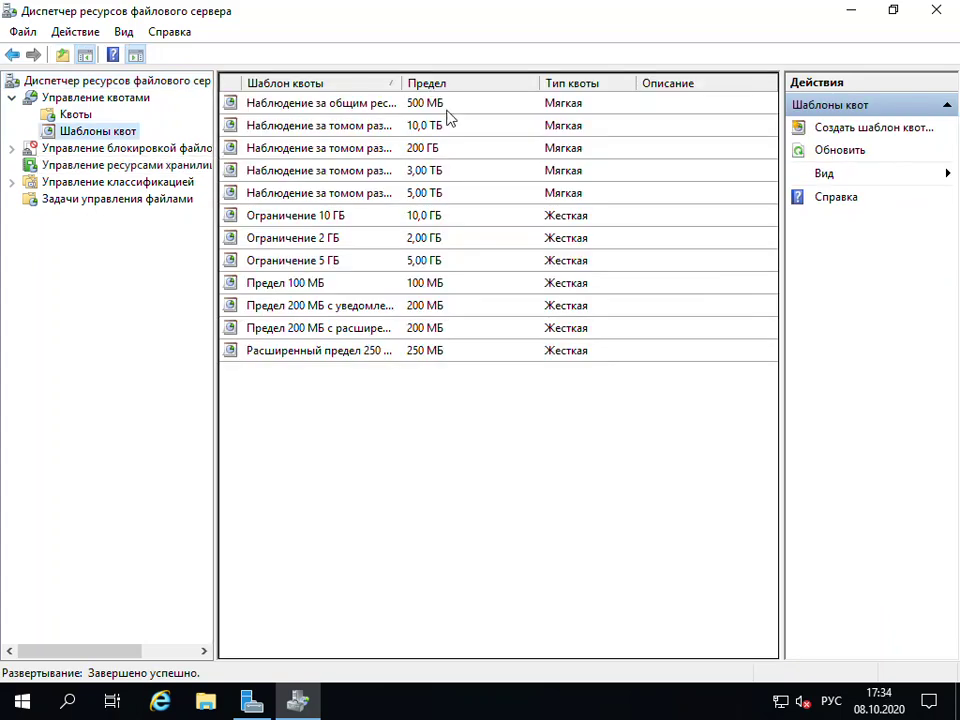
pyautogui.moveTo(402, 83); pyautogui.dragTo(553, 83)
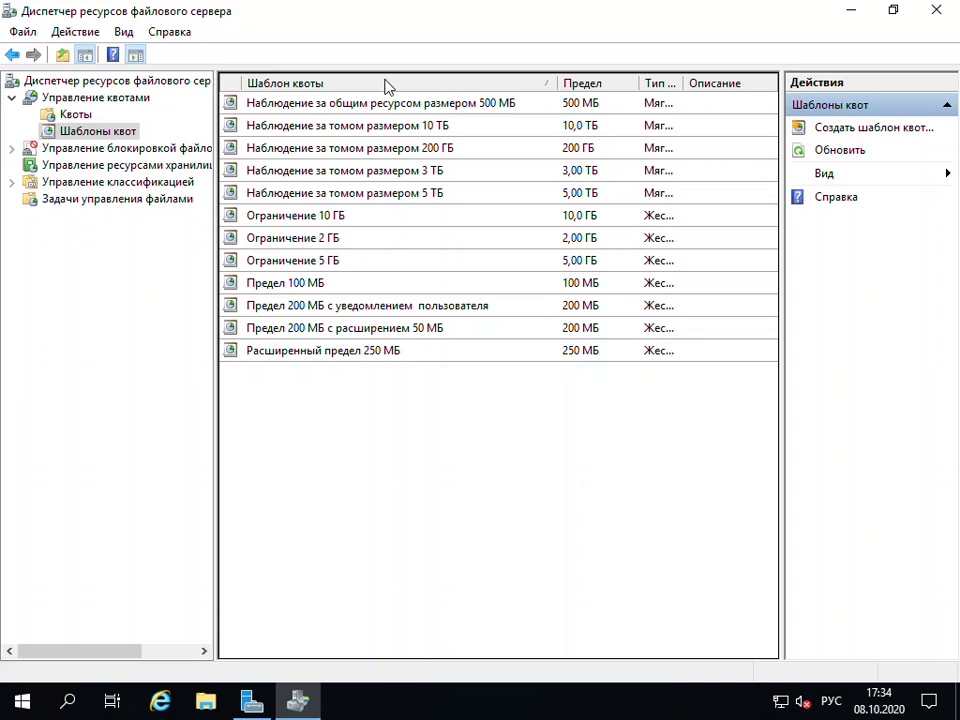
# Widen the quota type column and select the template "Наблюдение за общим ресурсом размером 500 МБ"
pyautogui.rightClick(97, 133)
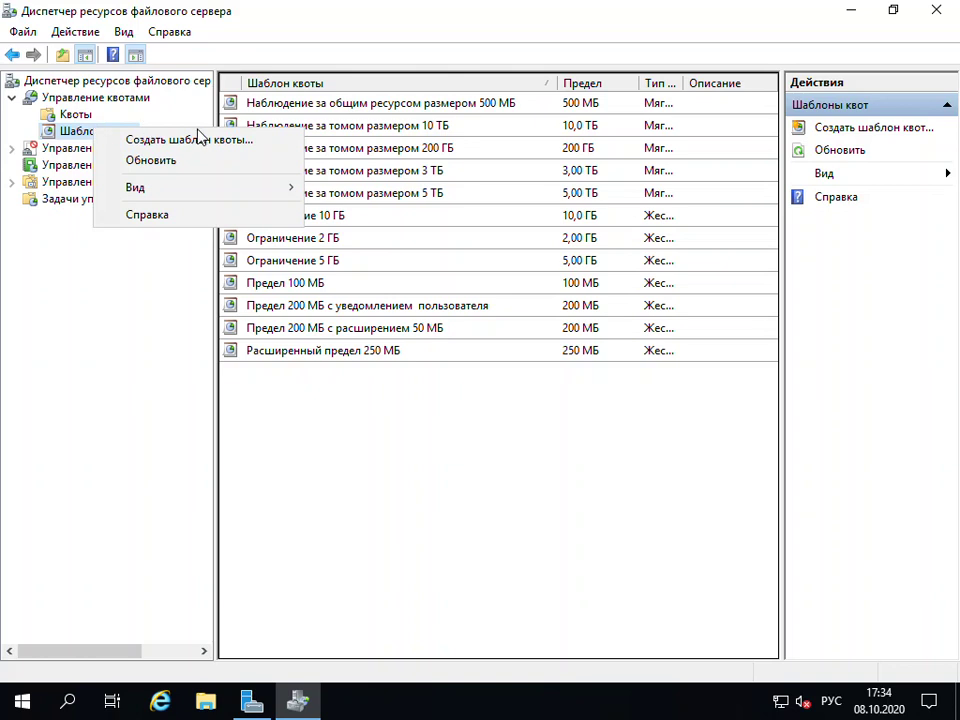
pyautogui.click(339, 424)
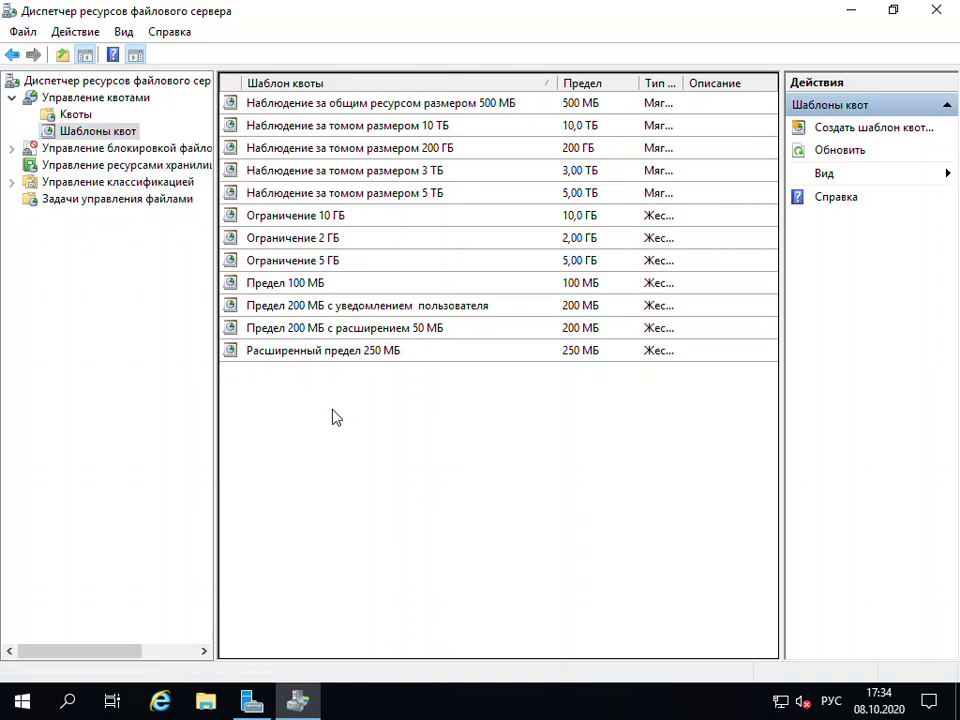
pyautogui.moveTo(682, 84); pyautogui.dragTo(758, 100)
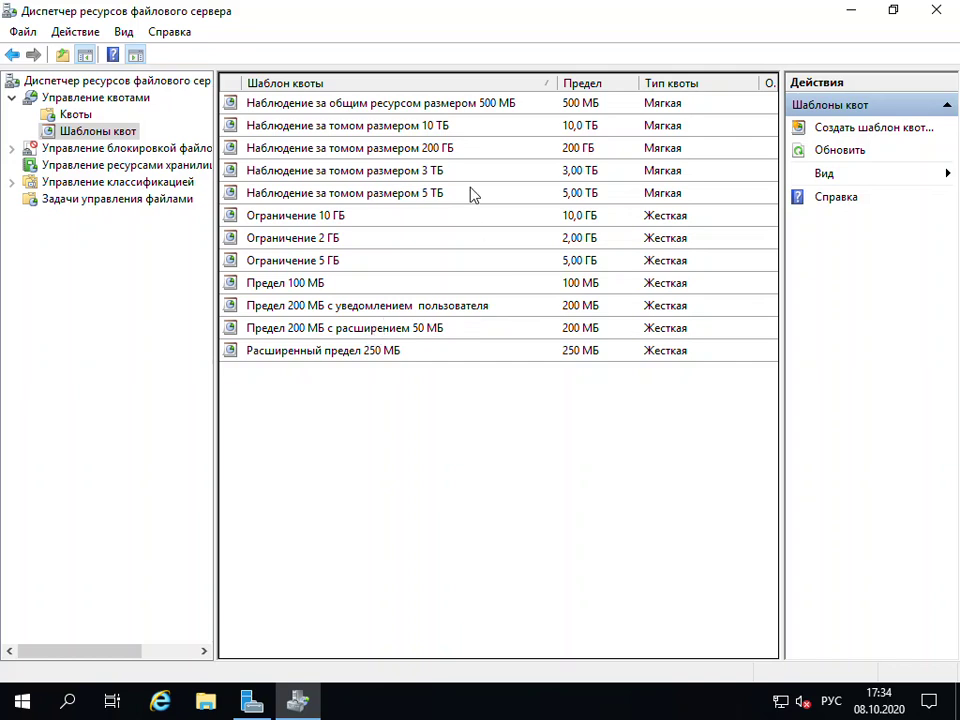
pyautogui.click(484, 104)
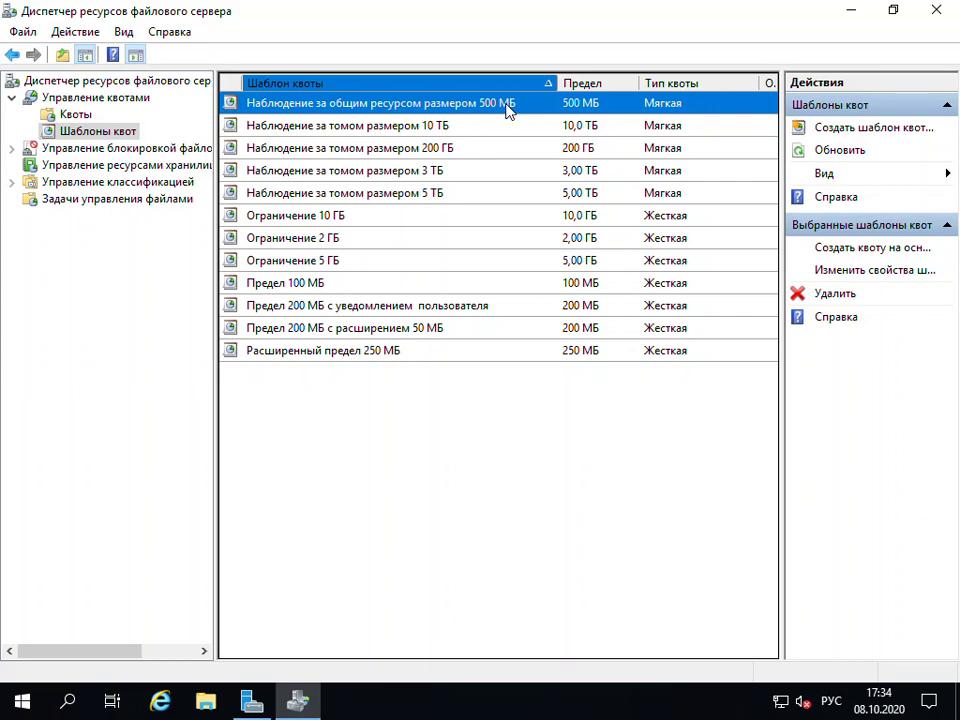
# Start a new quota under Квоты and set its path to the folder C:\Quota
pyautogui.click(75, 116)
pyautogui.rightClick(75, 118)
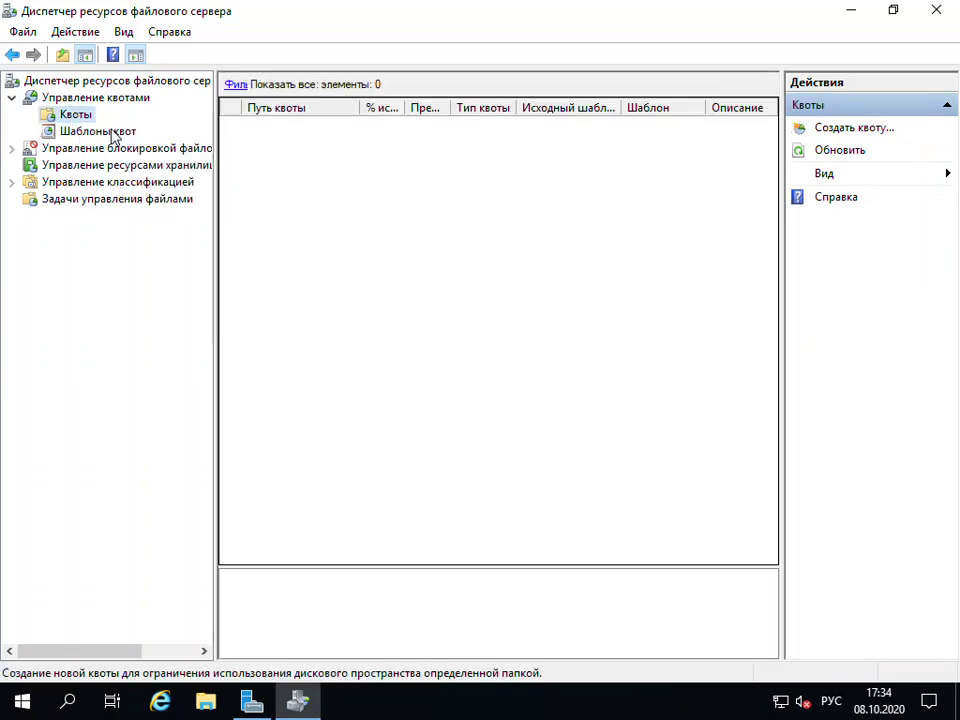
pyautogui.click(113, 130)
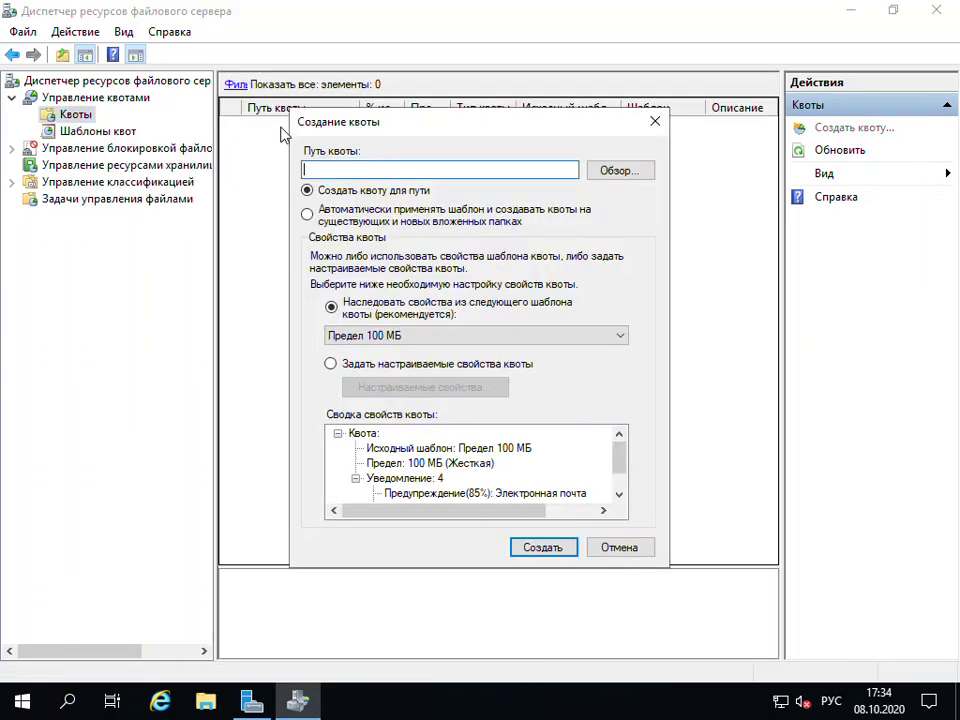
pyautogui.click(620, 172)
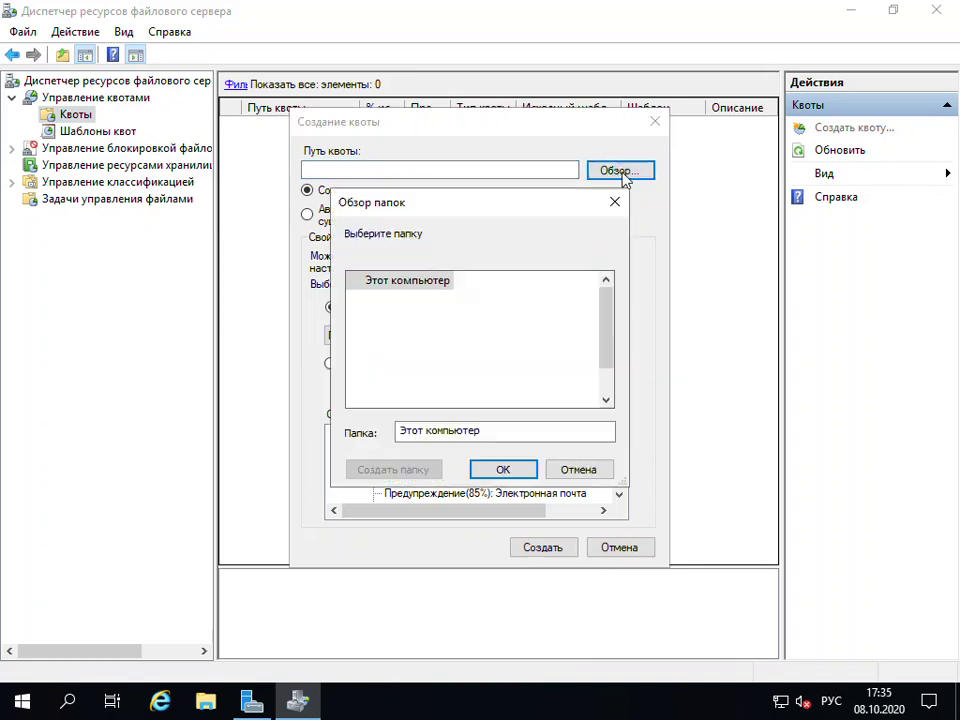
pyautogui.scroll(-1, 604, 356)
pyautogui.click(450, 395)
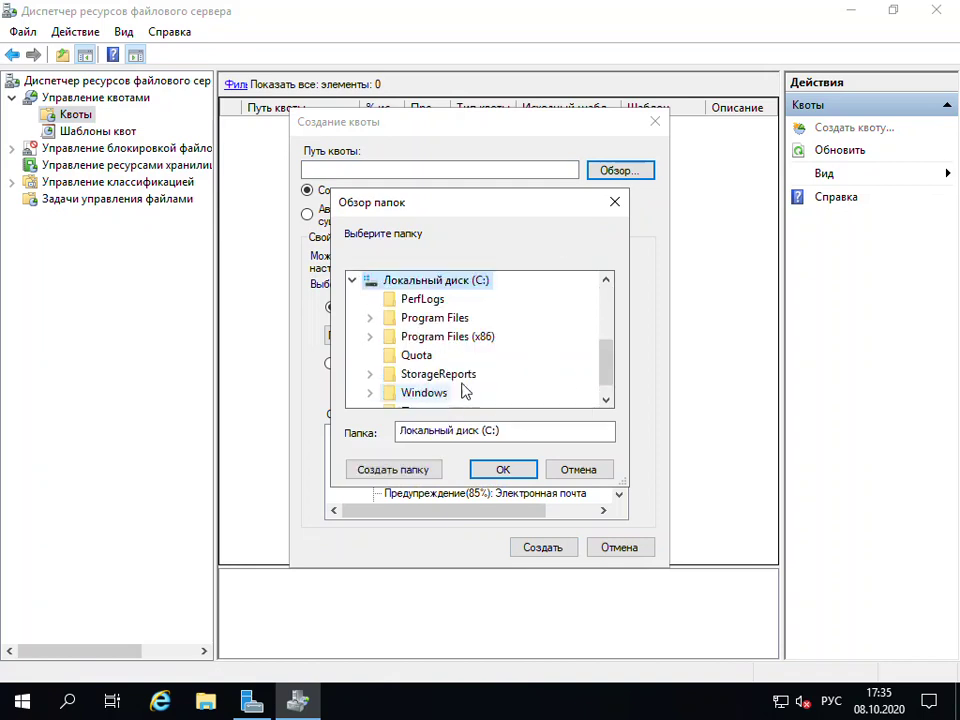
pyautogui.click(414, 361)
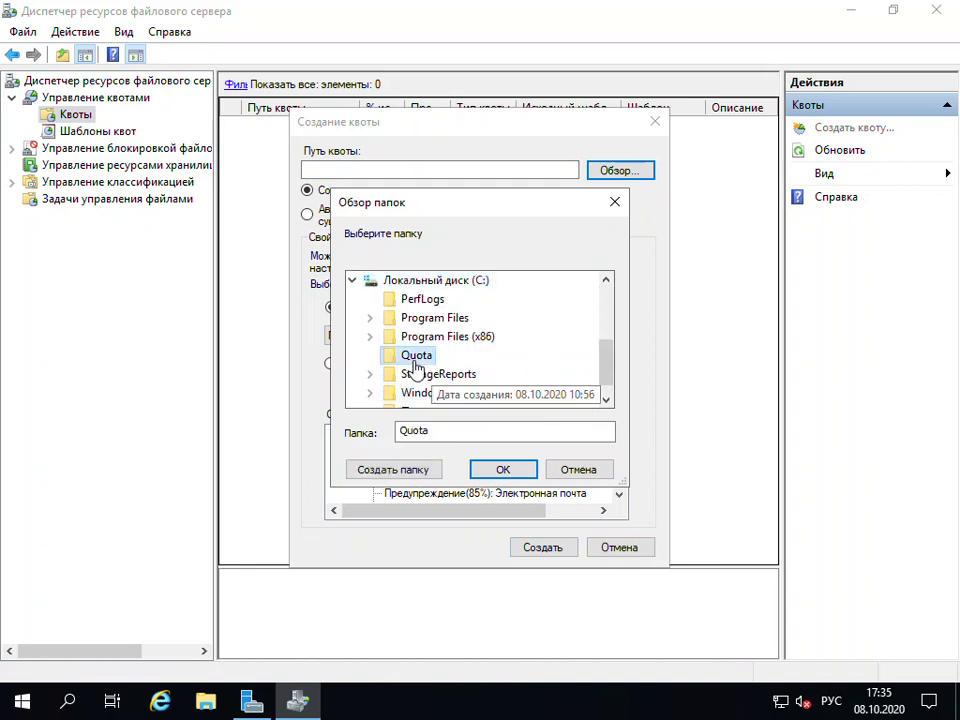
pyautogui.click(499, 470)
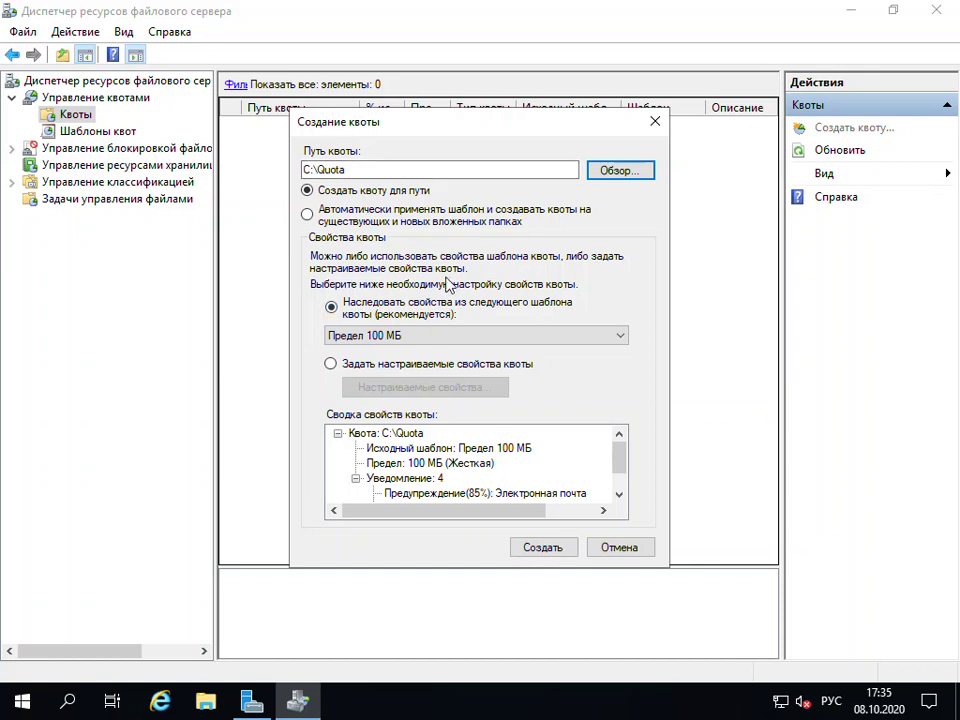
# Base the quota on the template "Наблюдение за общим ресурсом размером 500 МБ" and create it
pyautogui.click(617, 340)
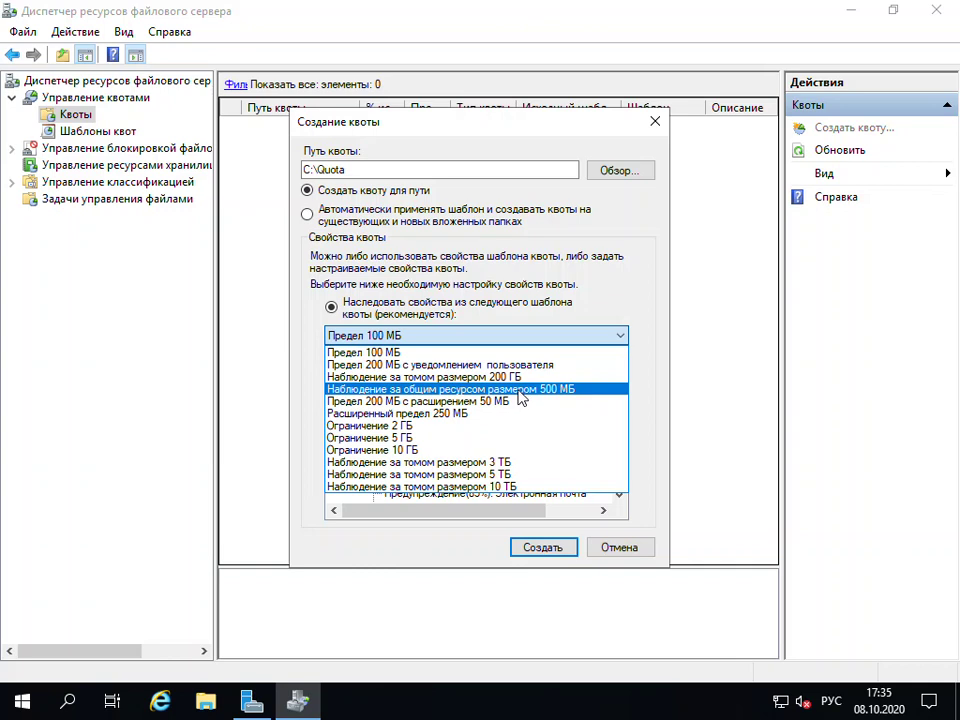
pyautogui.click(522, 390)
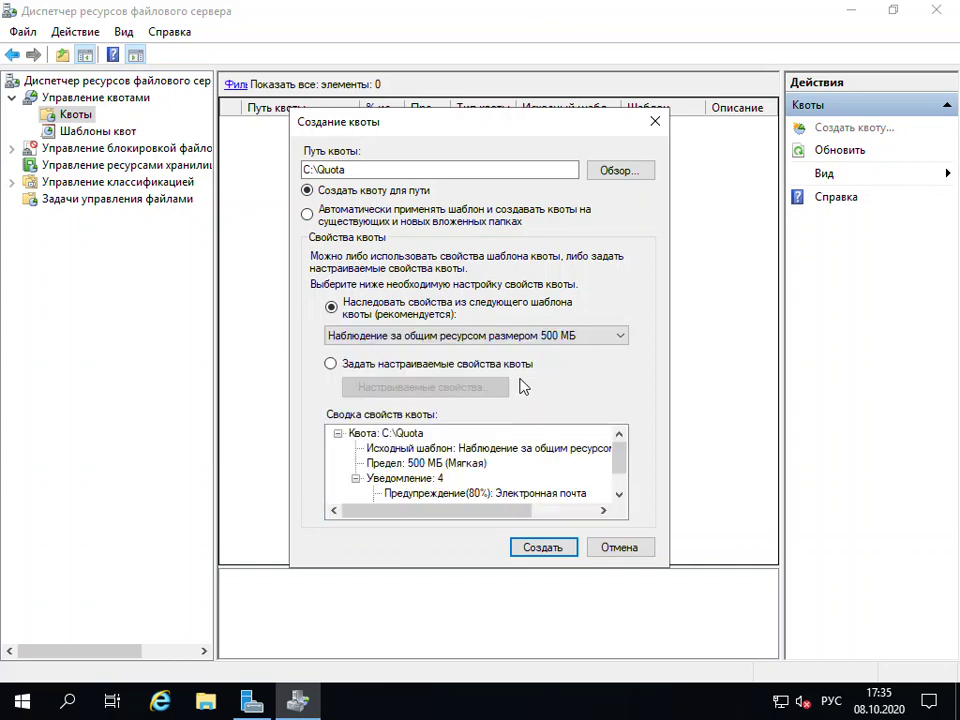
pyautogui.click(541, 547)
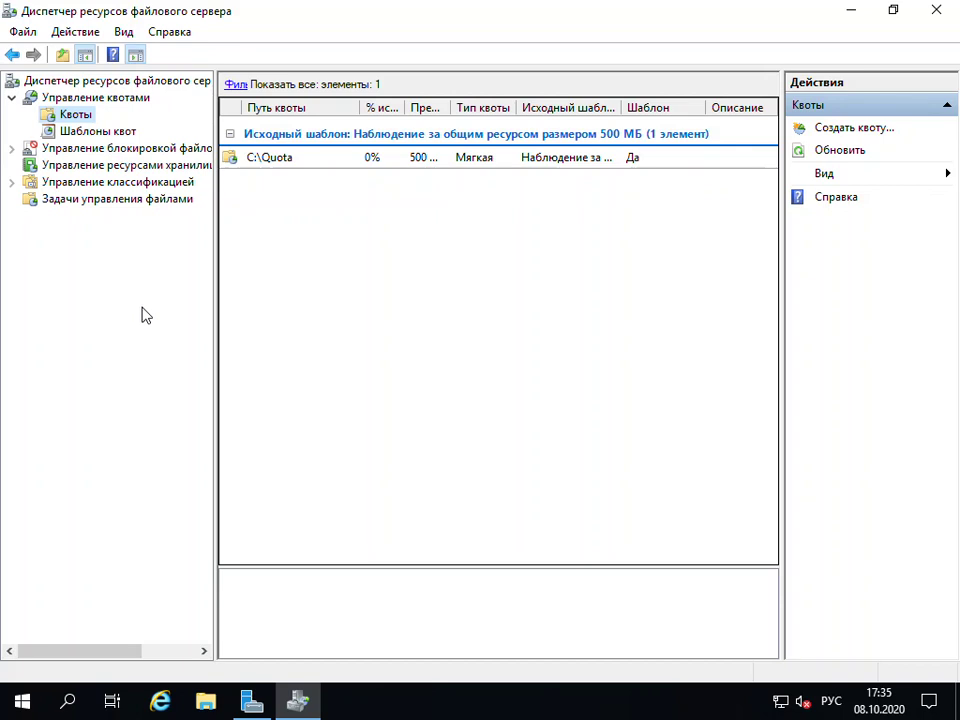
# Show the file groups (Группы файлов) under file screening management and widen the included files and group name columns
pyautogui.click(12, 150)
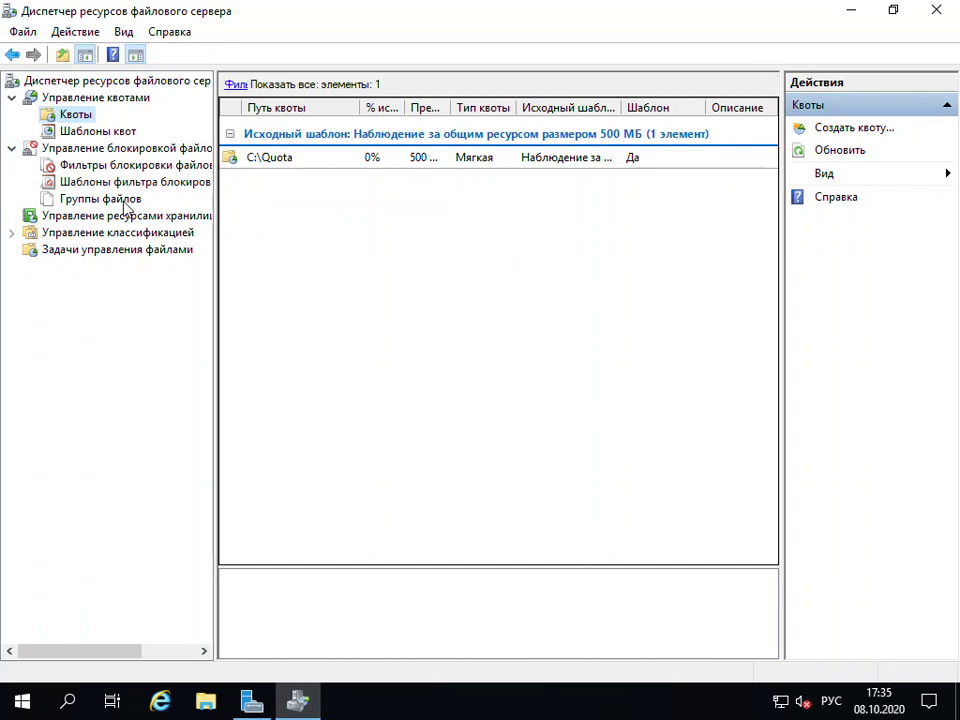
pyautogui.click(122, 200)
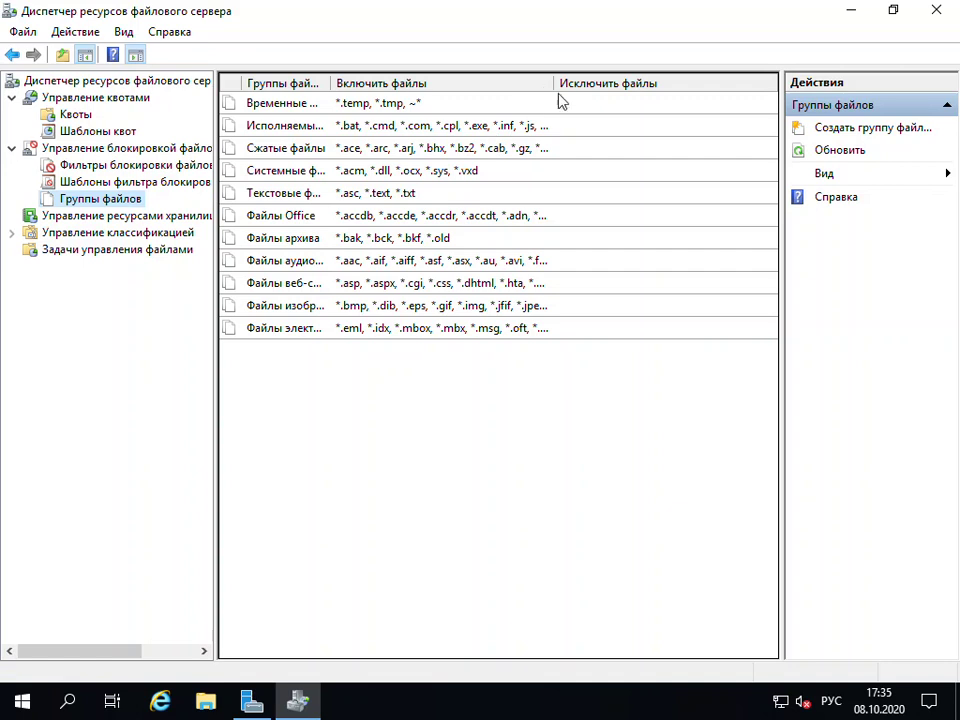
pyautogui.moveTo(555, 84); pyautogui.dragTo(713, 86)
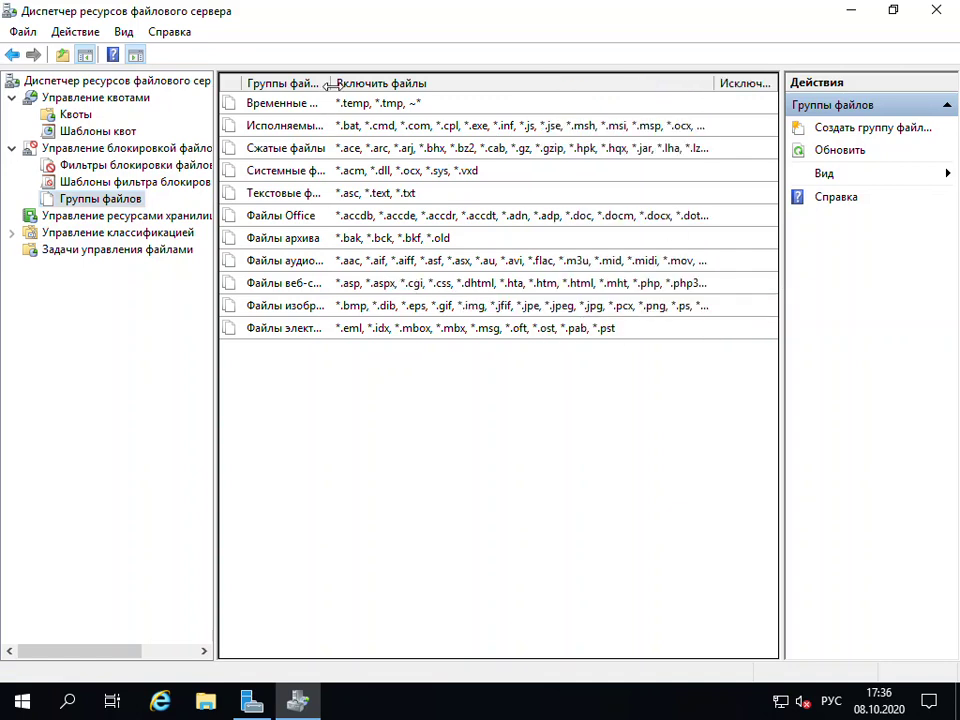
pyautogui.moveTo(330, 84); pyautogui.dragTo(422, 90)
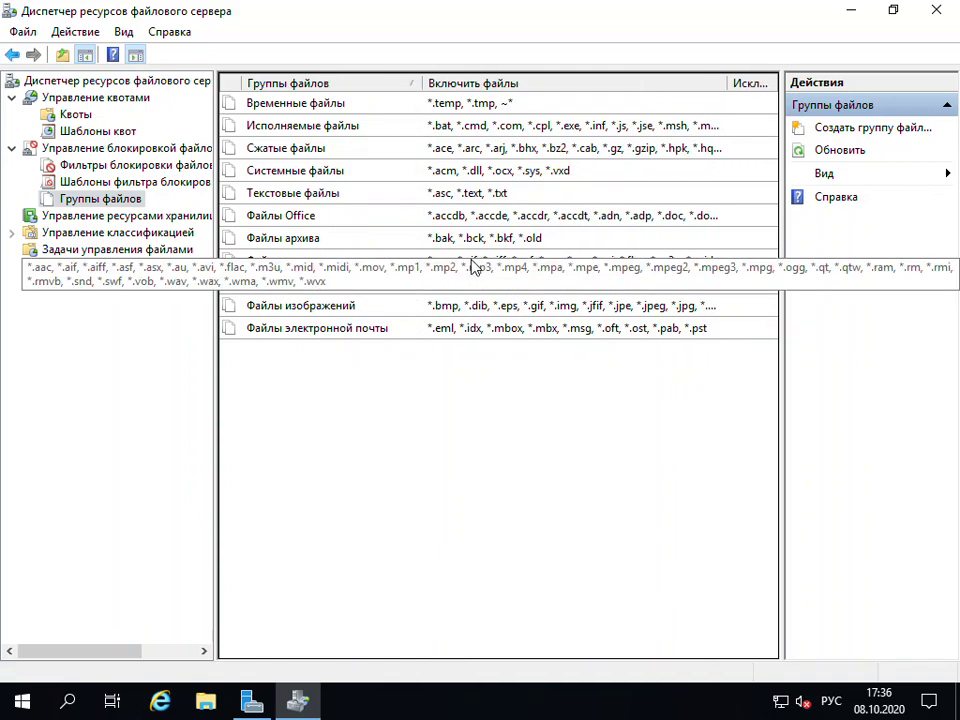
# Review the properties of the file group "Файлы аудио и видео" and close them without changes
pyautogui.click(320, 268)
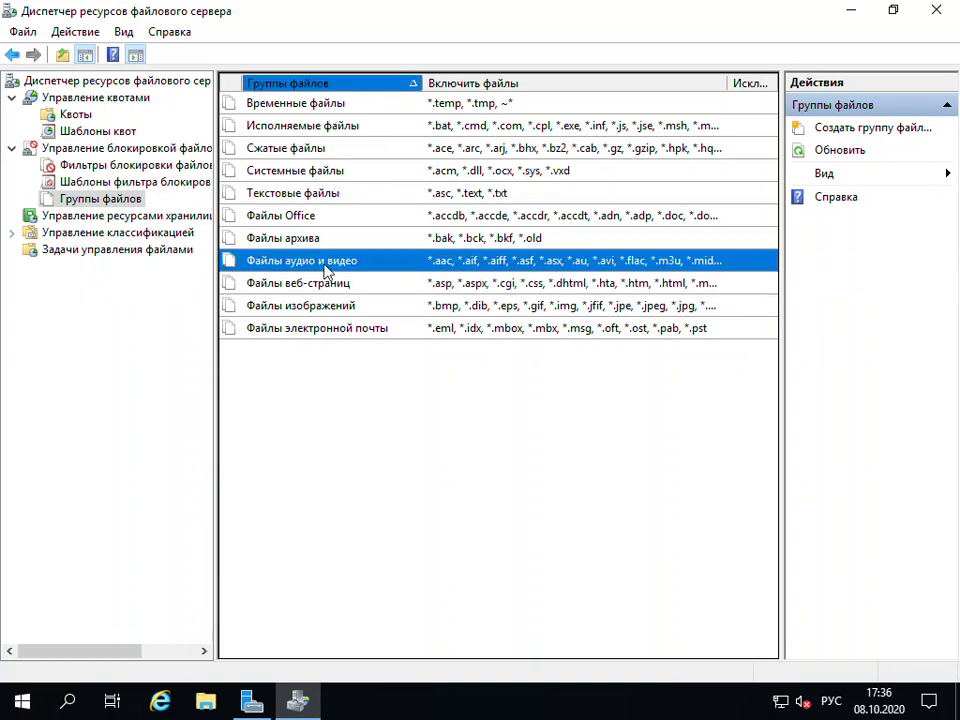
pyautogui.rightClick(323, 268)
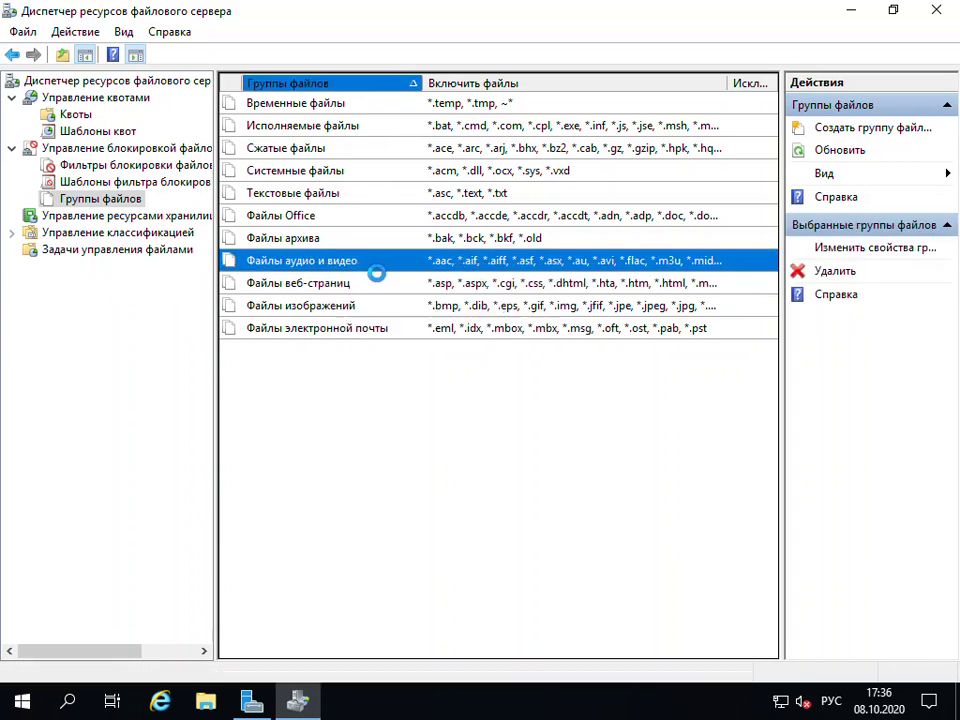
pyautogui.click(379, 279)
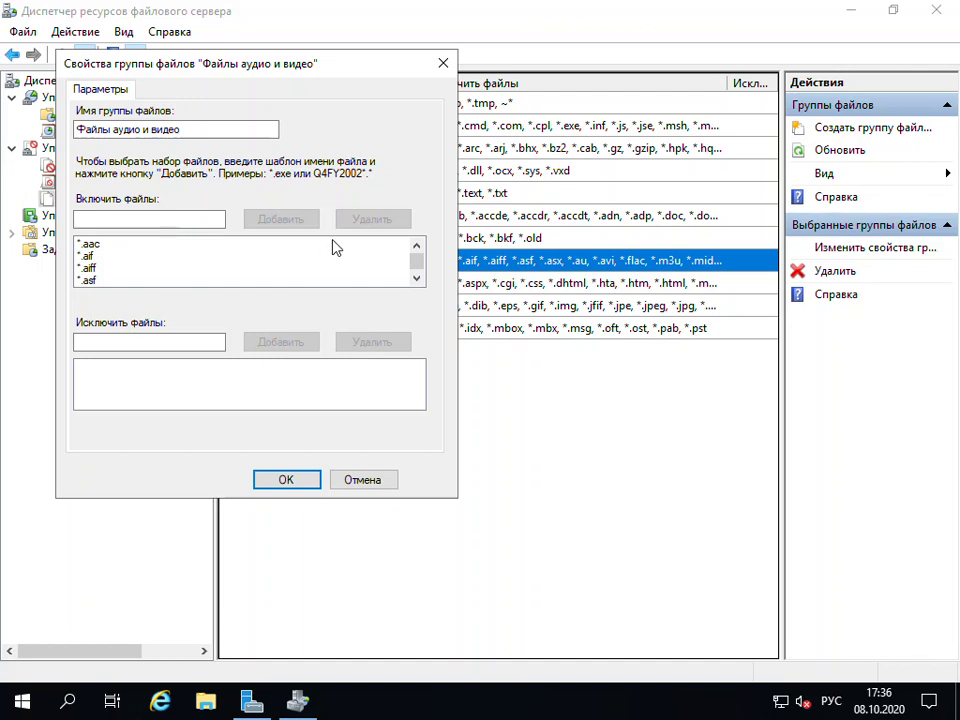
pyautogui.click(358, 483)
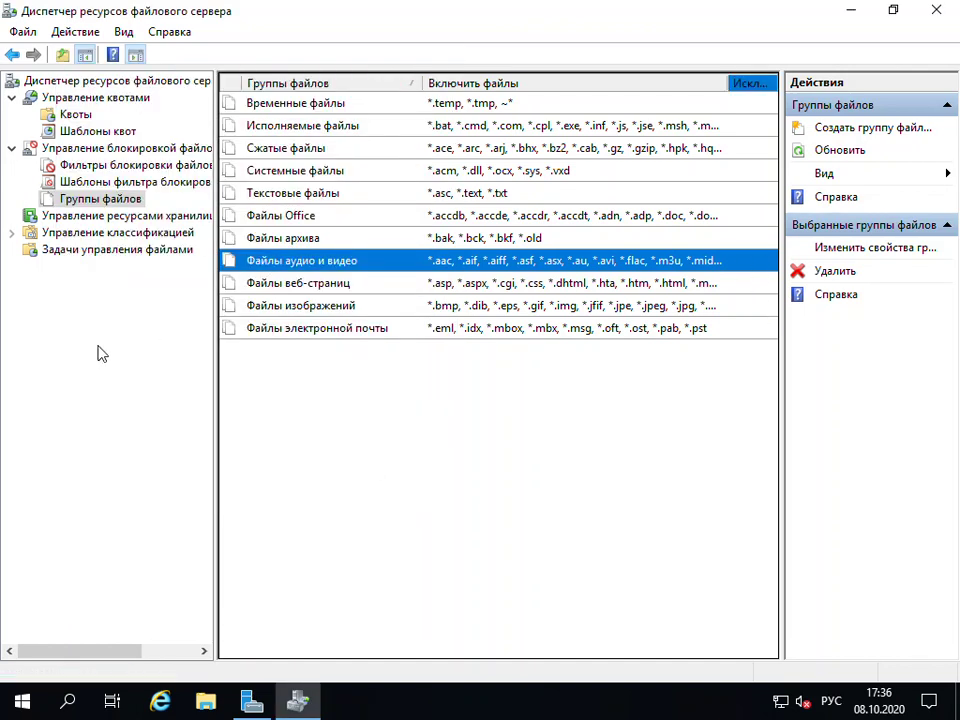
# Show the file screen templates (Шаблоны фильтра блокировки файлов) and widen the template name column
pyautogui.rightClick(99, 201)
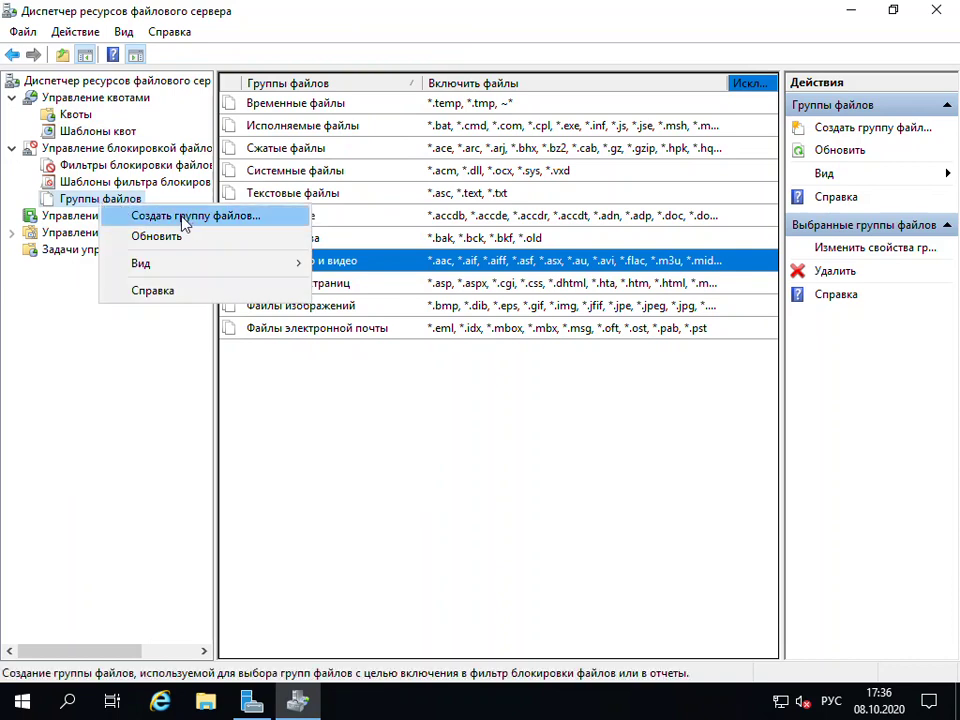
pyautogui.click(293, 463)
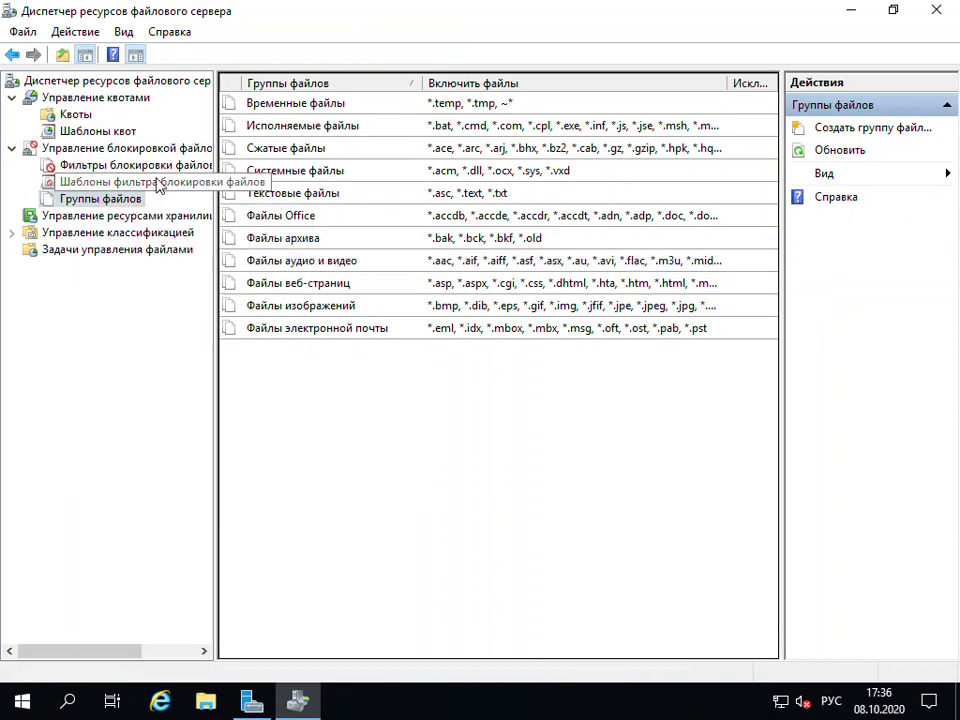
pyautogui.click(155, 183)
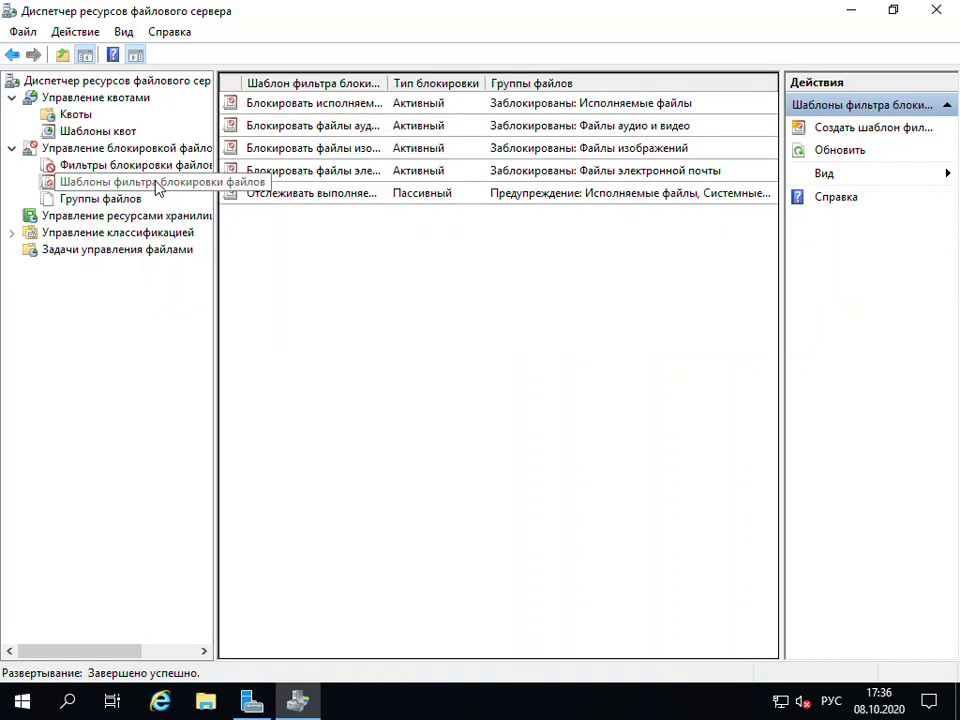
pyautogui.moveTo(388, 84); pyautogui.dragTo(497, 80)
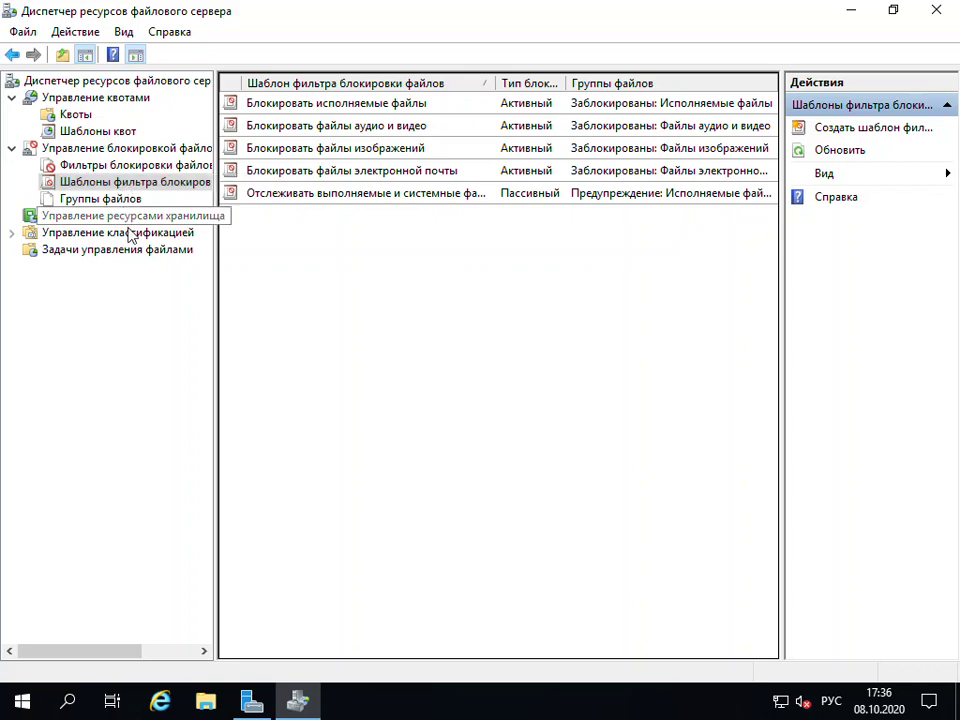
# Expand classification management (Управление классификацией) and view its classification rules and classification properties
pyautogui.click(40, 236)
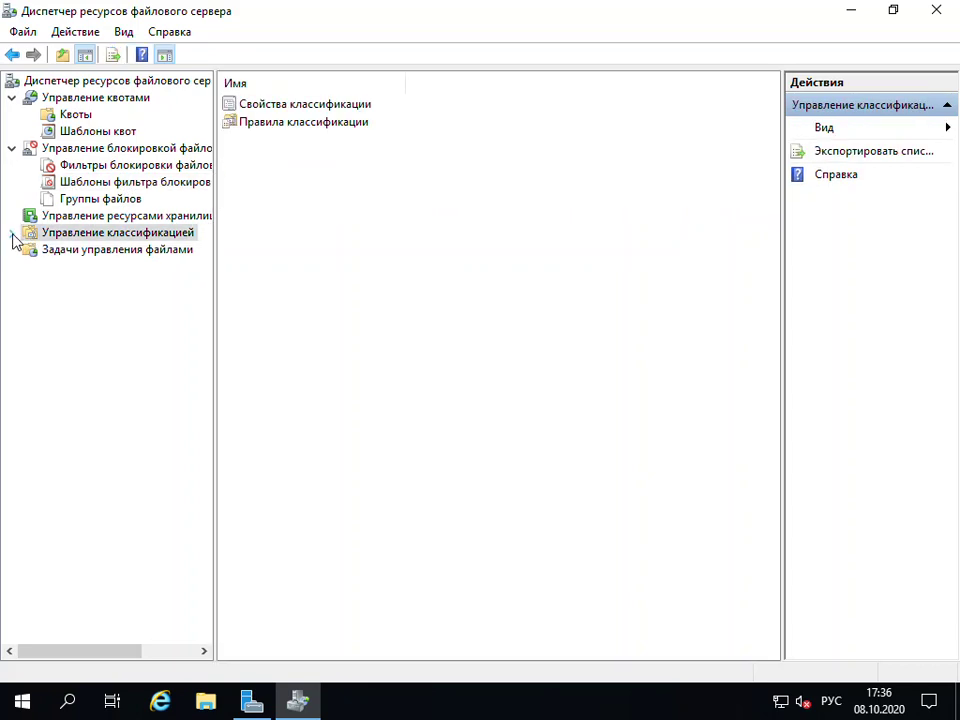
pyautogui.click(11, 233)
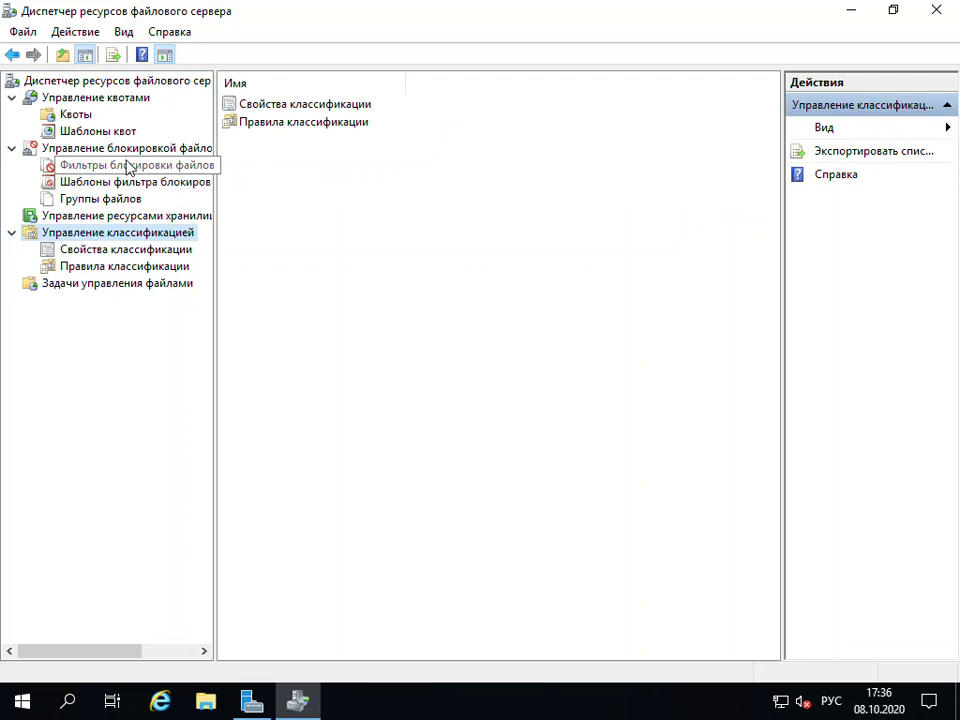
pyautogui.click(105, 268)
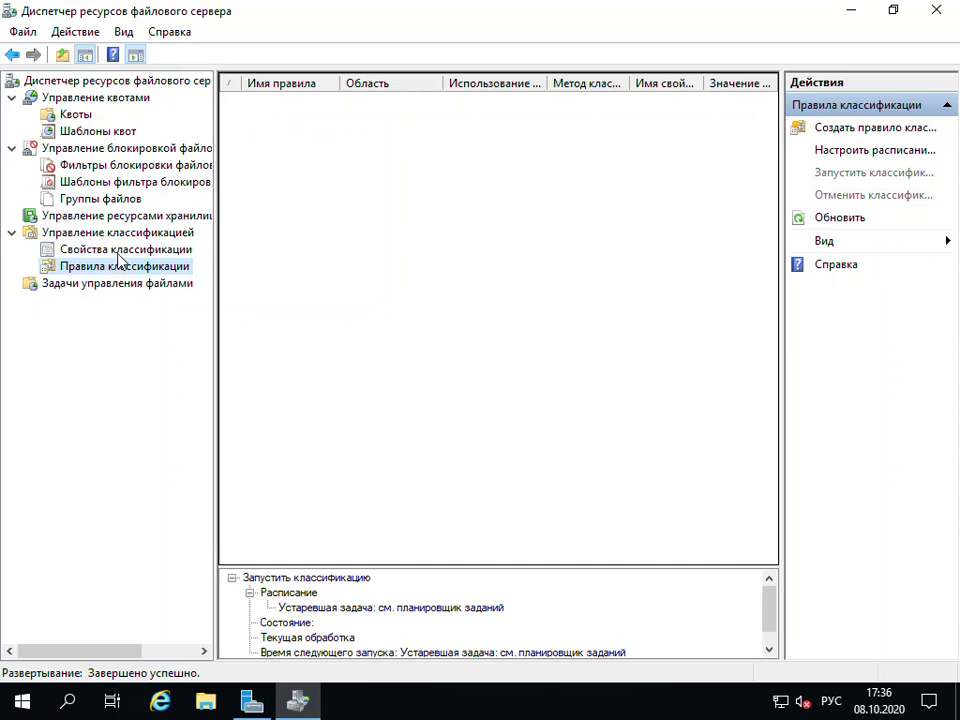
pyautogui.click(118, 252)
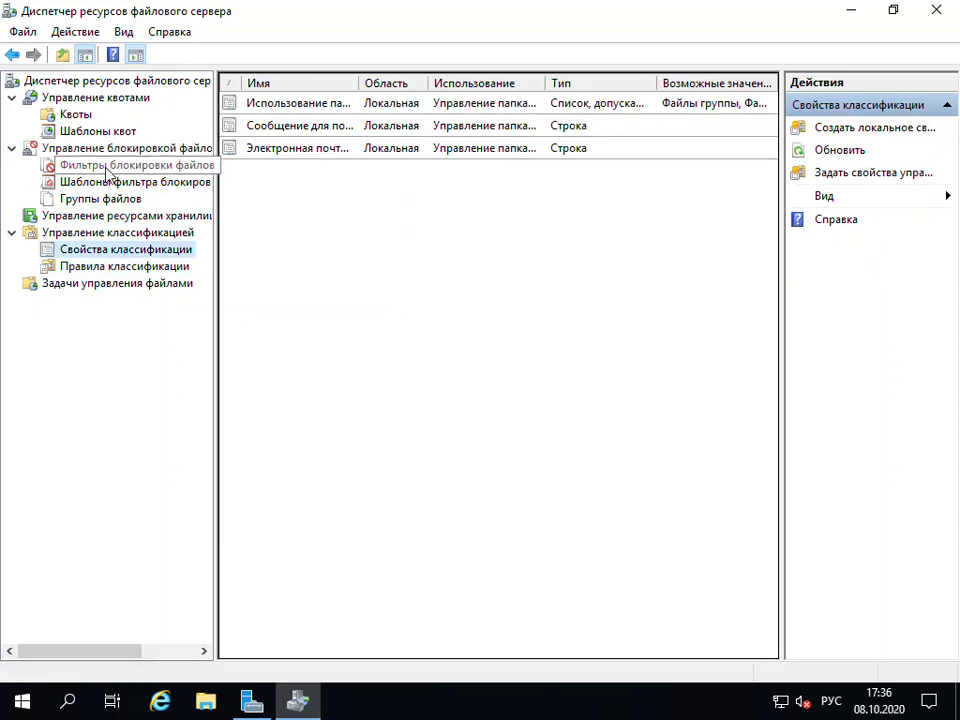
# Start a new file screen under Фильтры блокировки файлов and set its path to the folder C:\Quota
pyautogui.click(108, 170)
pyautogui.rightClick(108, 172)
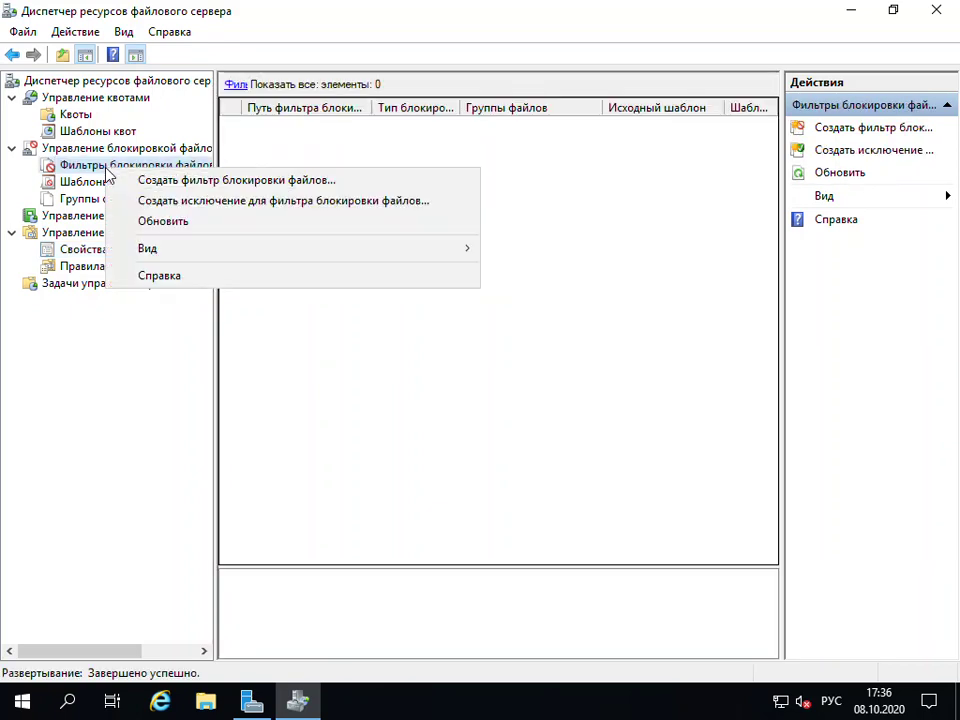
pyautogui.click(186, 183)
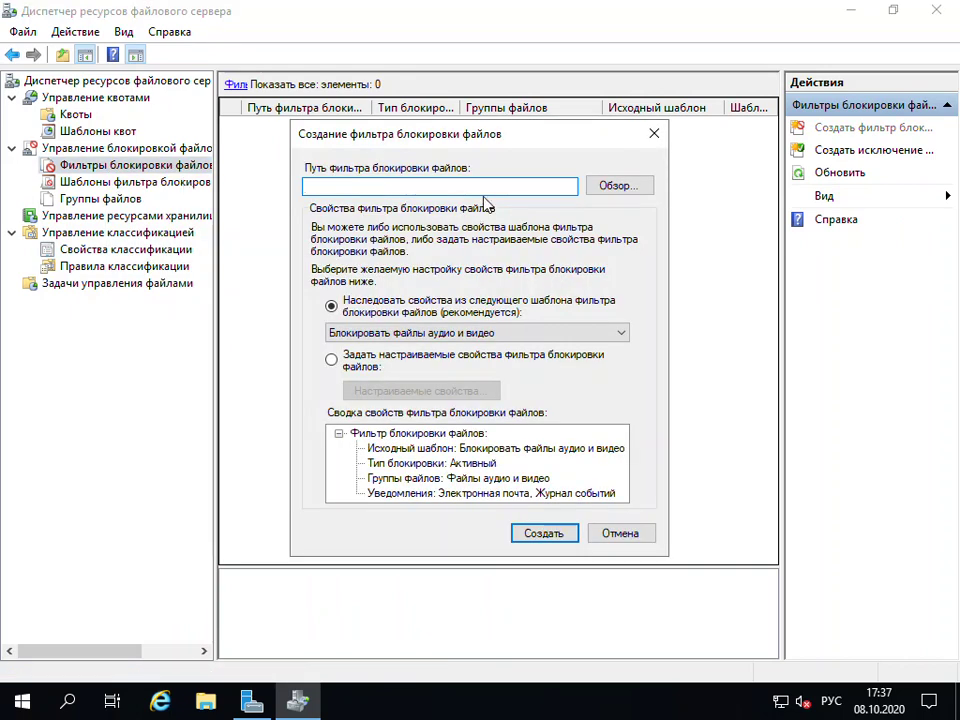
pyautogui.click(622, 187)
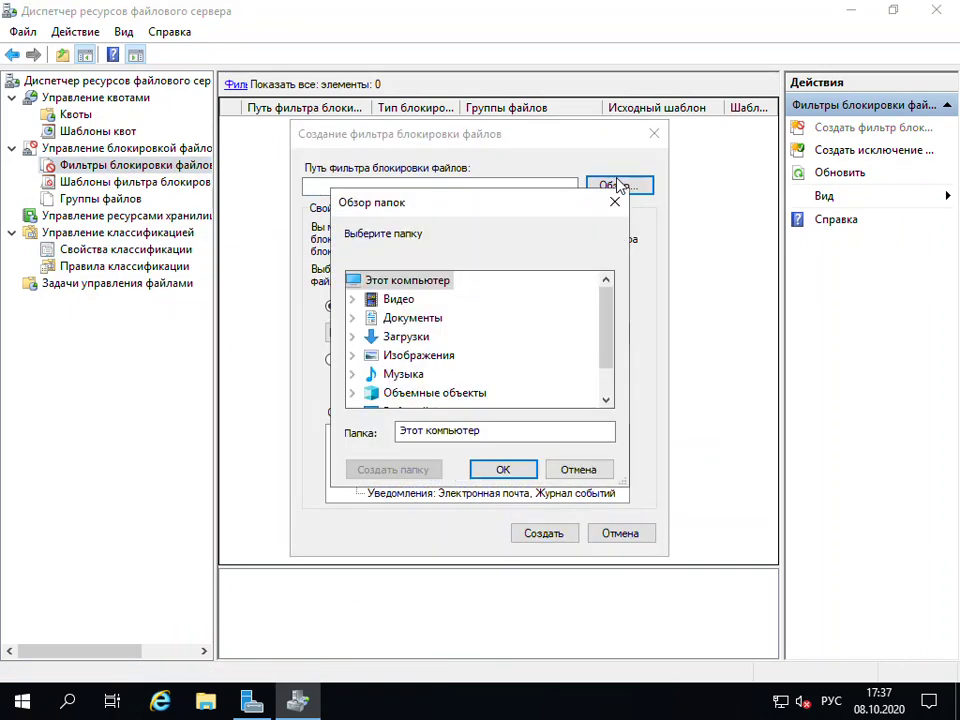
pyautogui.moveTo(602, 317); pyautogui.dragTo(602, 392)
pyautogui.doubleClick(453, 398)
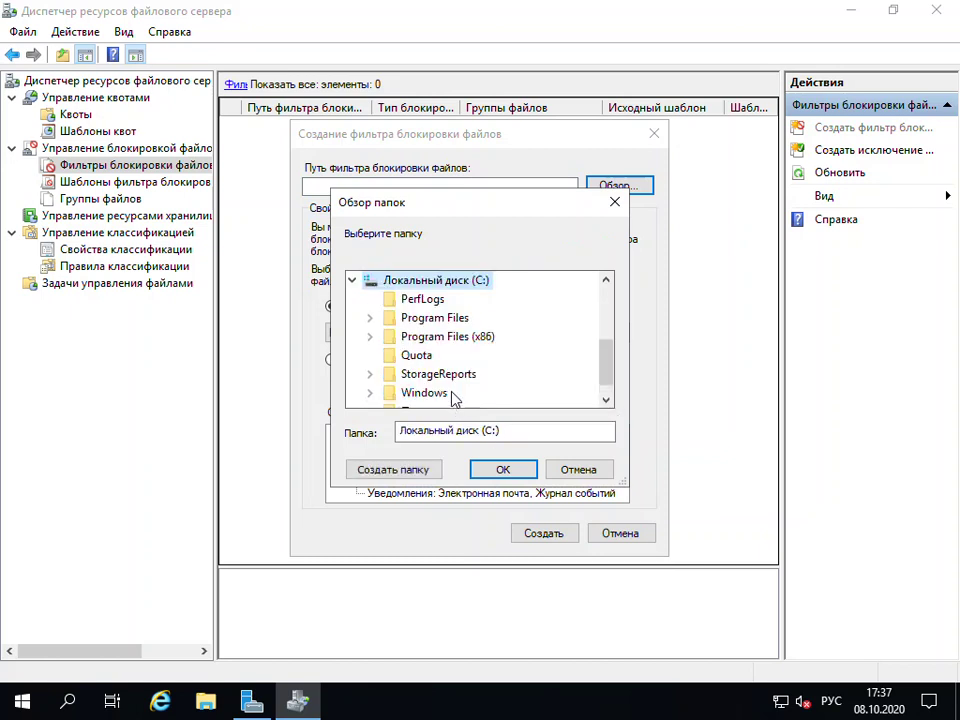
pyautogui.click(420, 360)
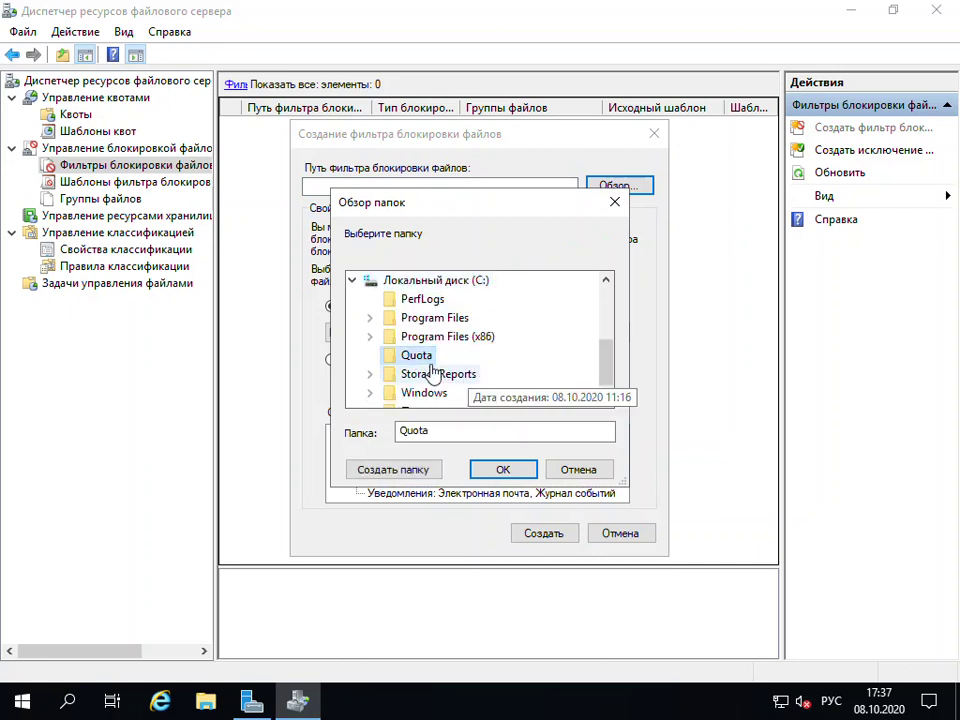
pyautogui.click(502, 470)
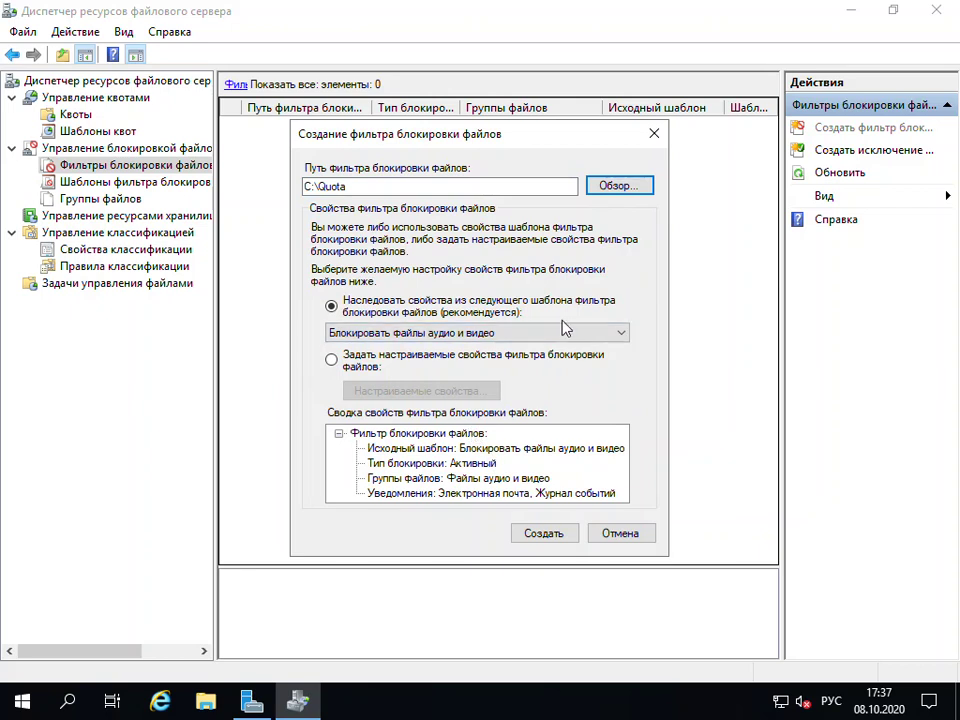
# Review the available file screen templates and choose "Блокировать файлы аудио и видео" for the new file screen
pyautogui.click(620, 337)
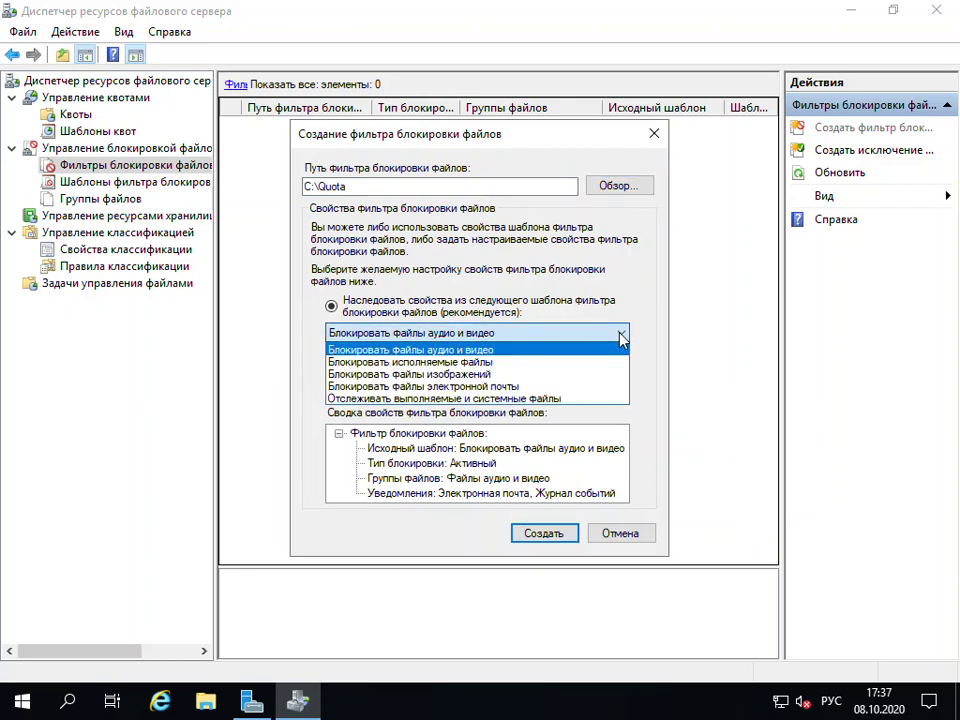
pyautogui.click(621, 336)
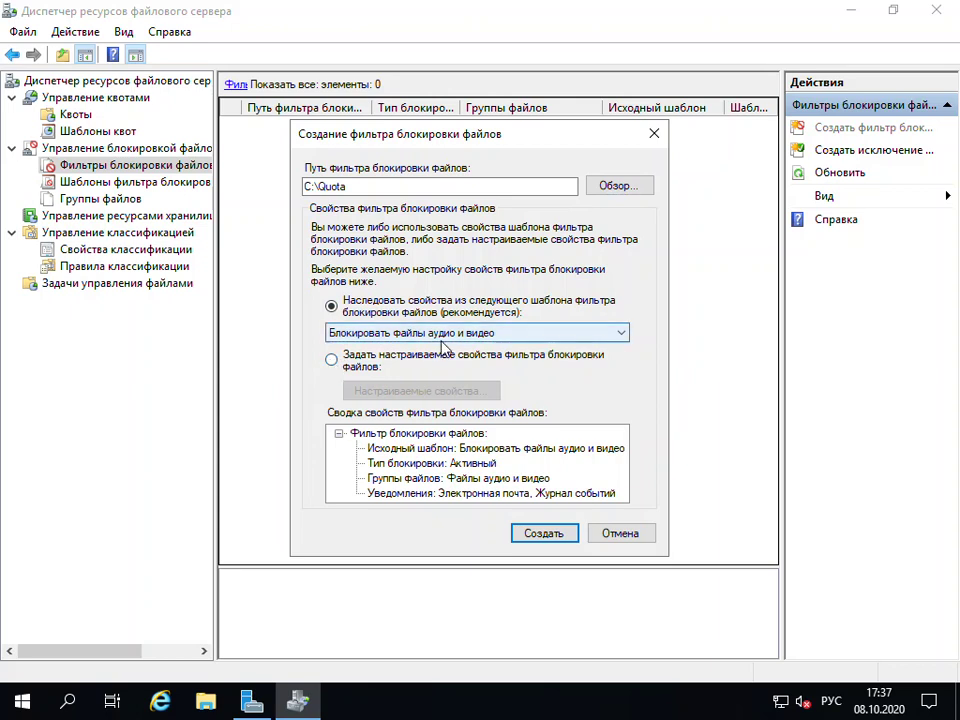
pyautogui.click(622, 337)
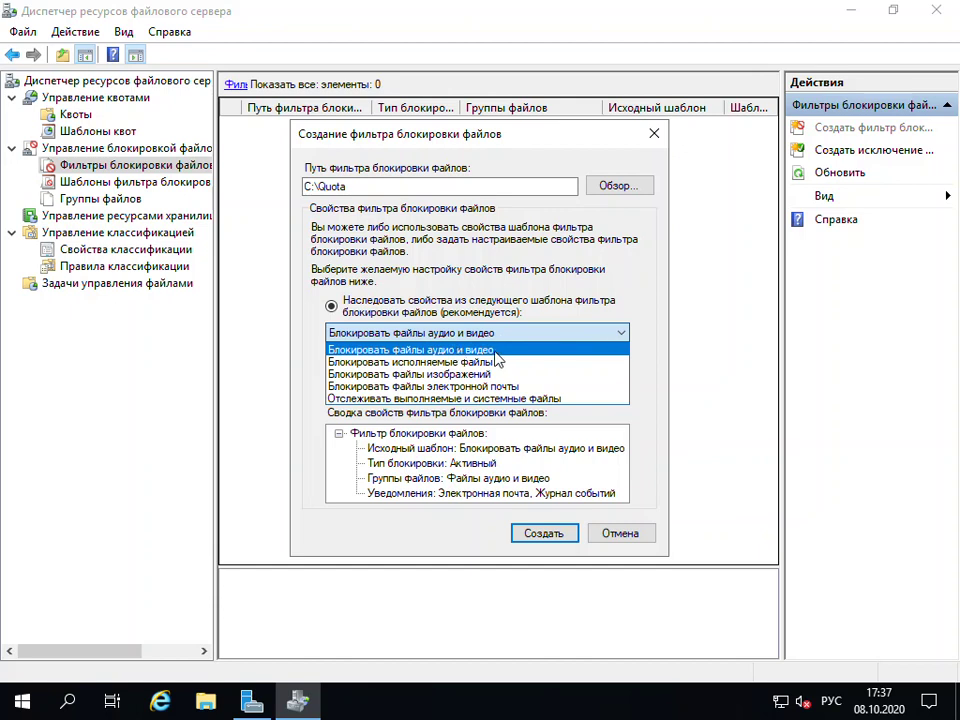
pyautogui.click(617, 352)
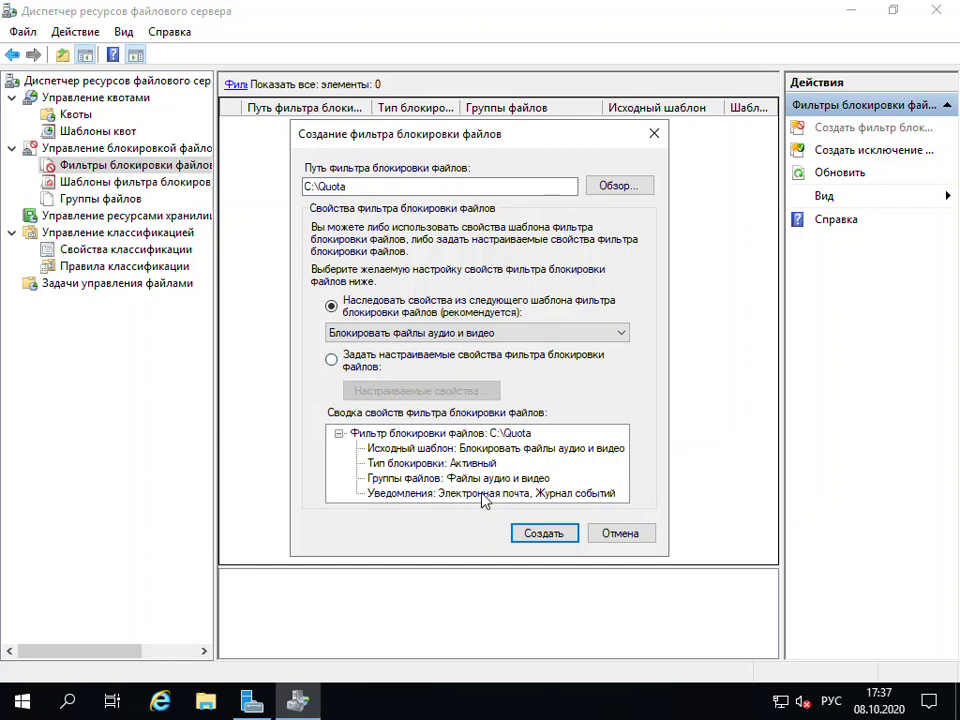
# Create the configured file screen for C:\Quota and select it in the list to show its details
pyautogui.click(565, 540)
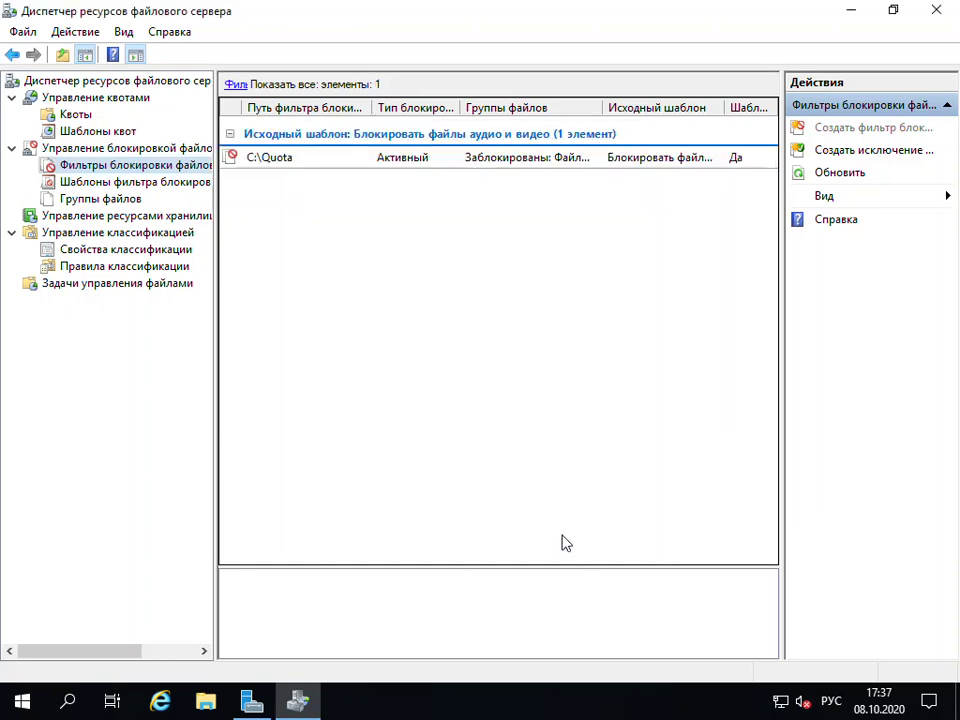
pyautogui.click(335, 163)
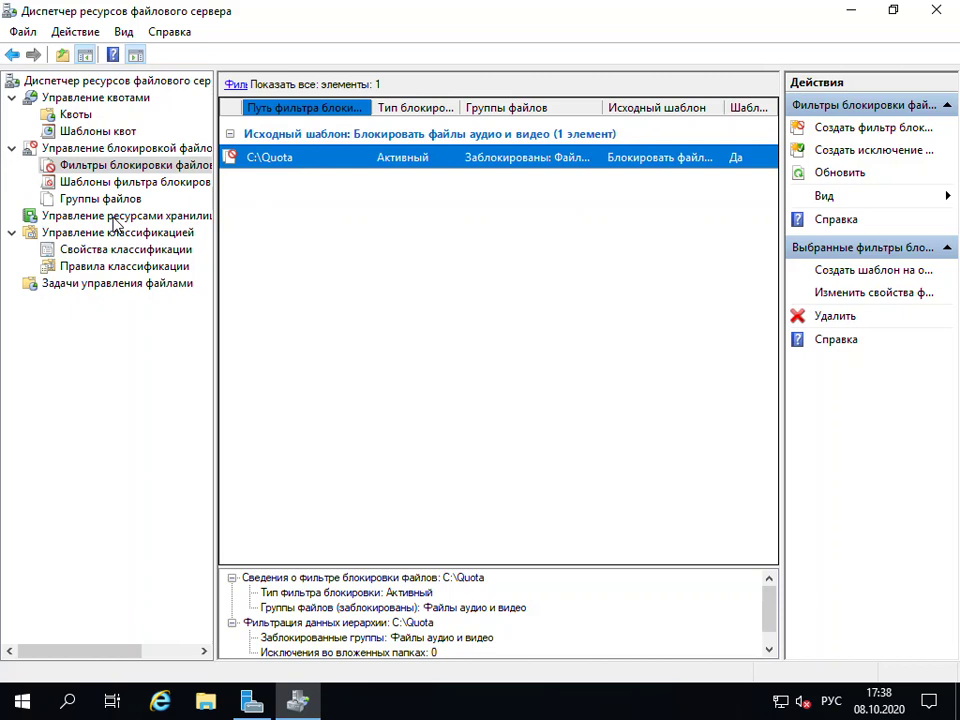
# Start a storage report under Управление ресурсами хранилища, choosing the report Файлы-дубликаты and HTML instead of DHTML as the format
pyautogui.click(117, 218)
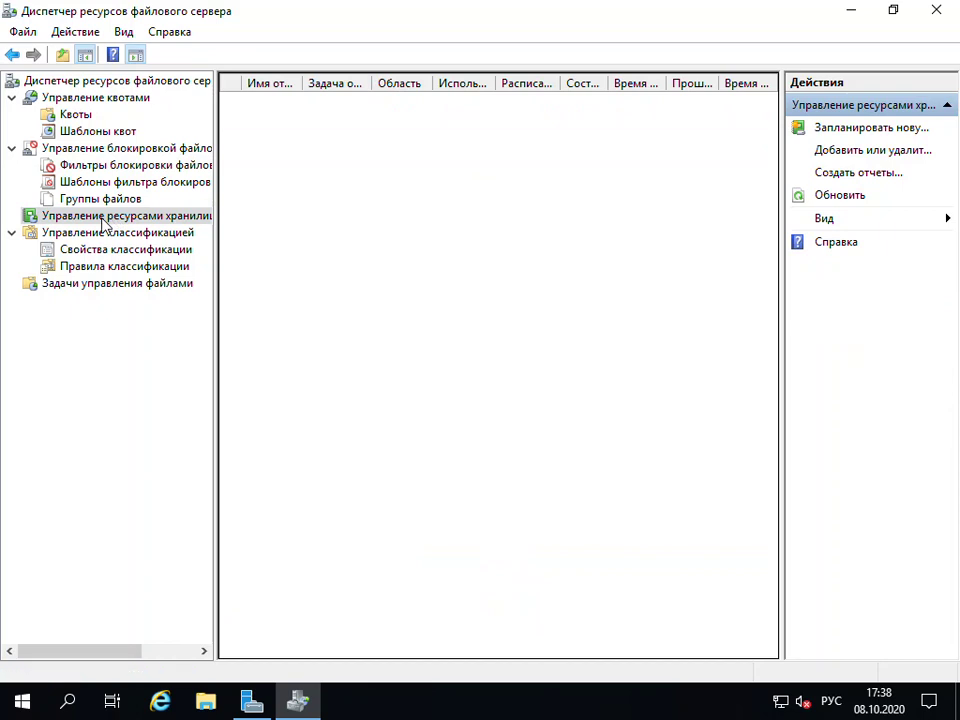
pyautogui.rightClick(104, 222)
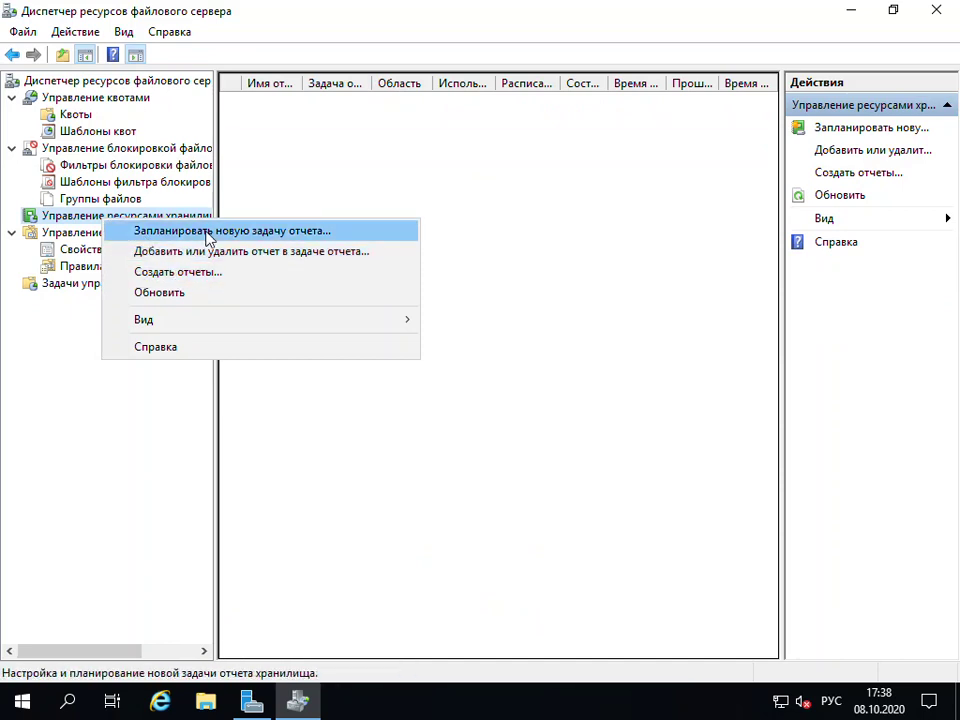
pyautogui.click(178, 276)
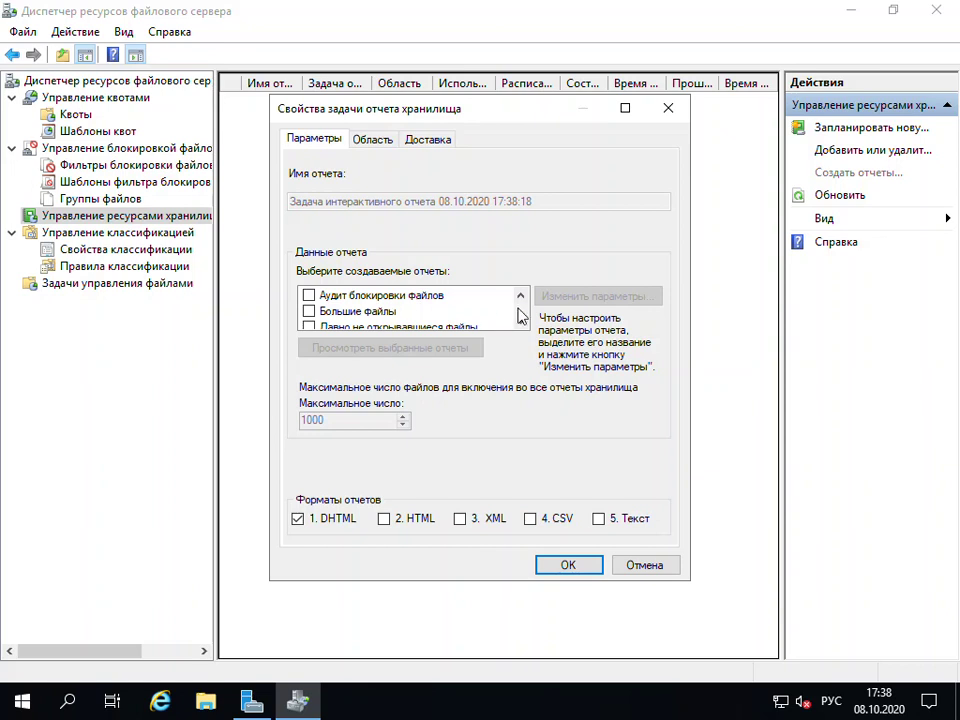
pyautogui.click(520, 320)
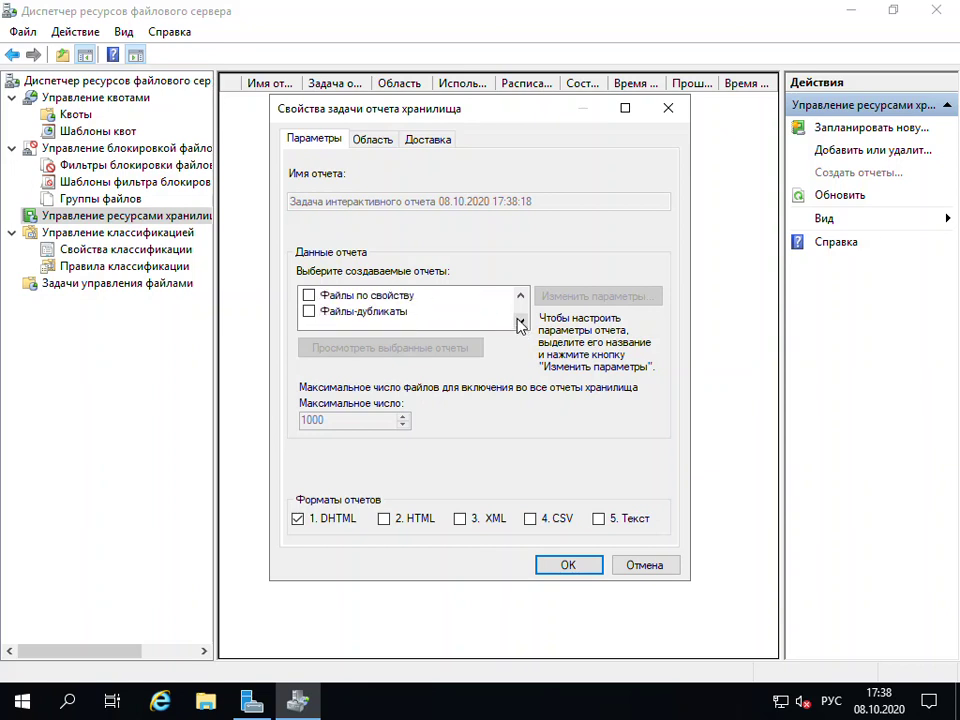
pyautogui.click(309, 312)
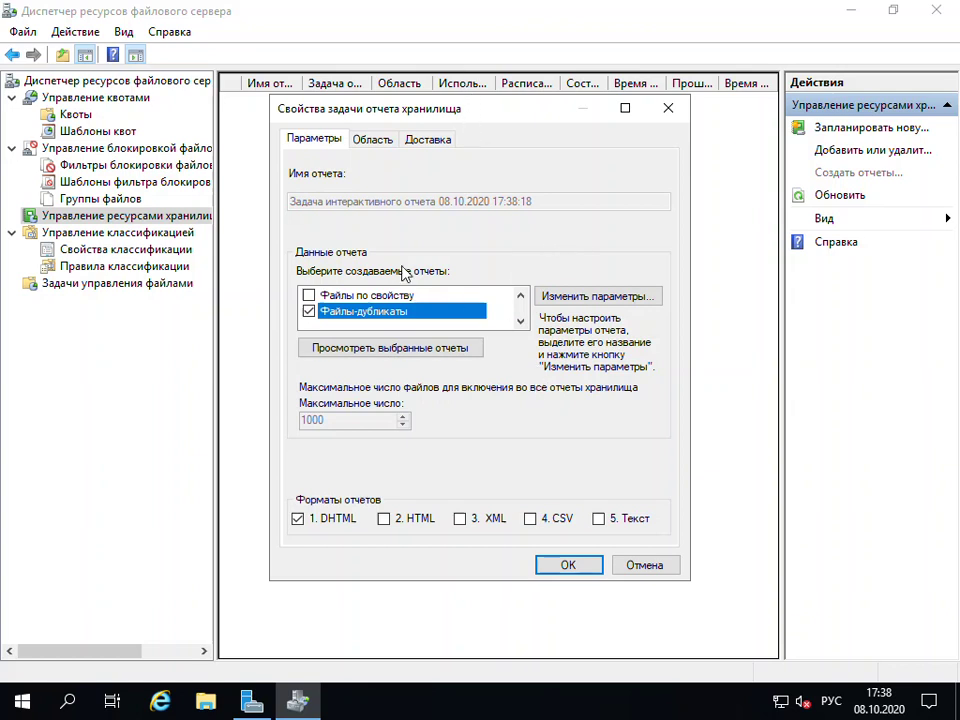
pyautogui.click(298, 520)
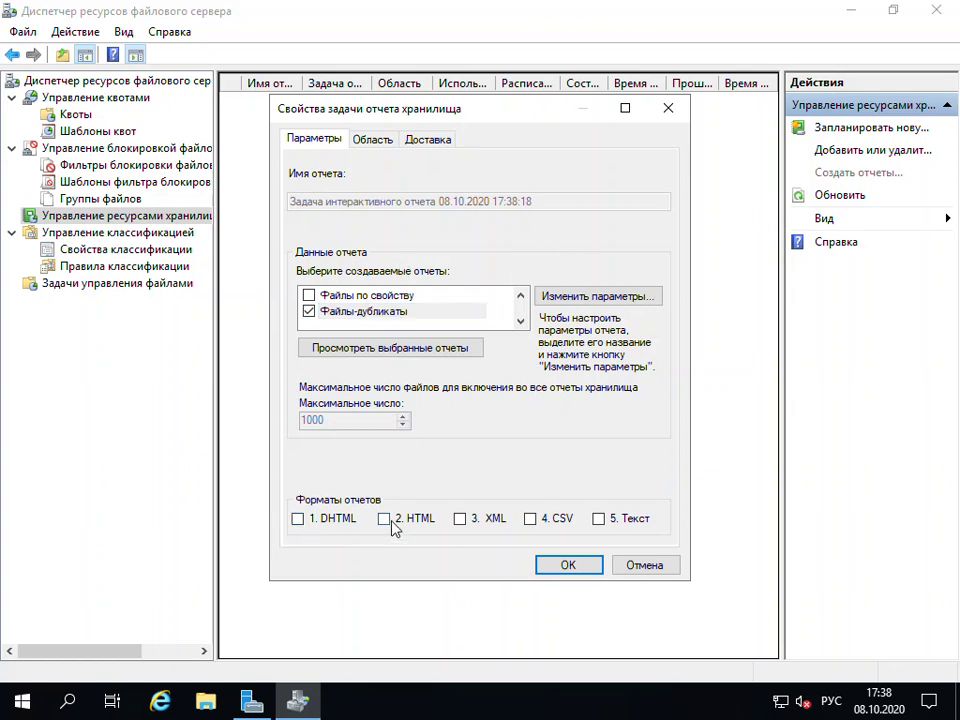
pyautogui.click(385, 519)
# Set the storage report's scope to include Файлы группы and add the folder C:\Quota
pyautogui.click(370, 141)
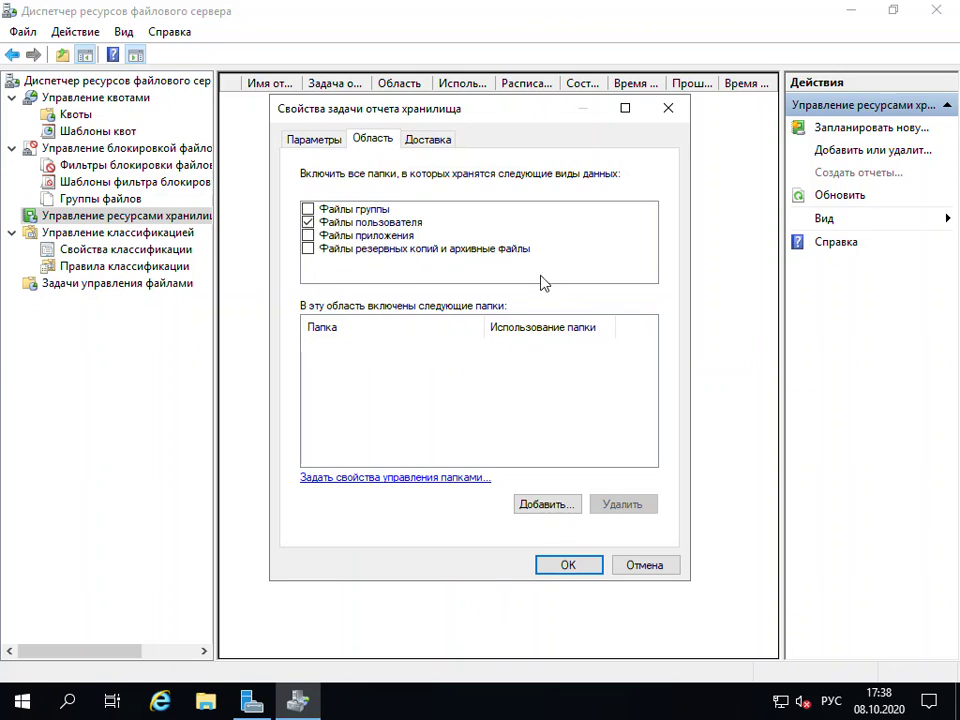
pyautogui.click(307, 209)
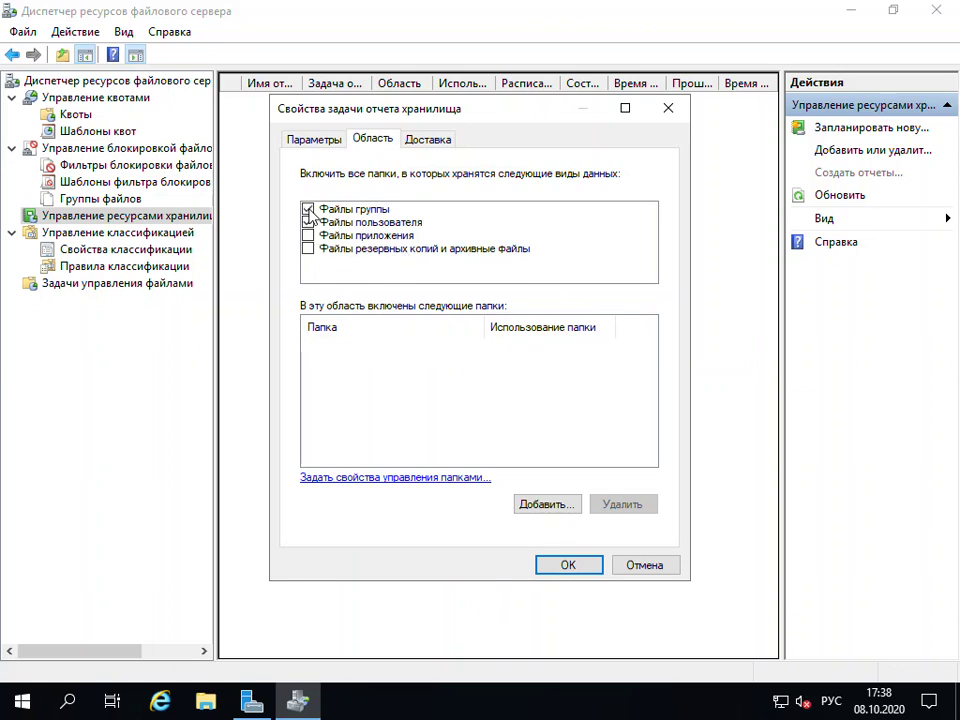
pyautogui.click(537, 506)
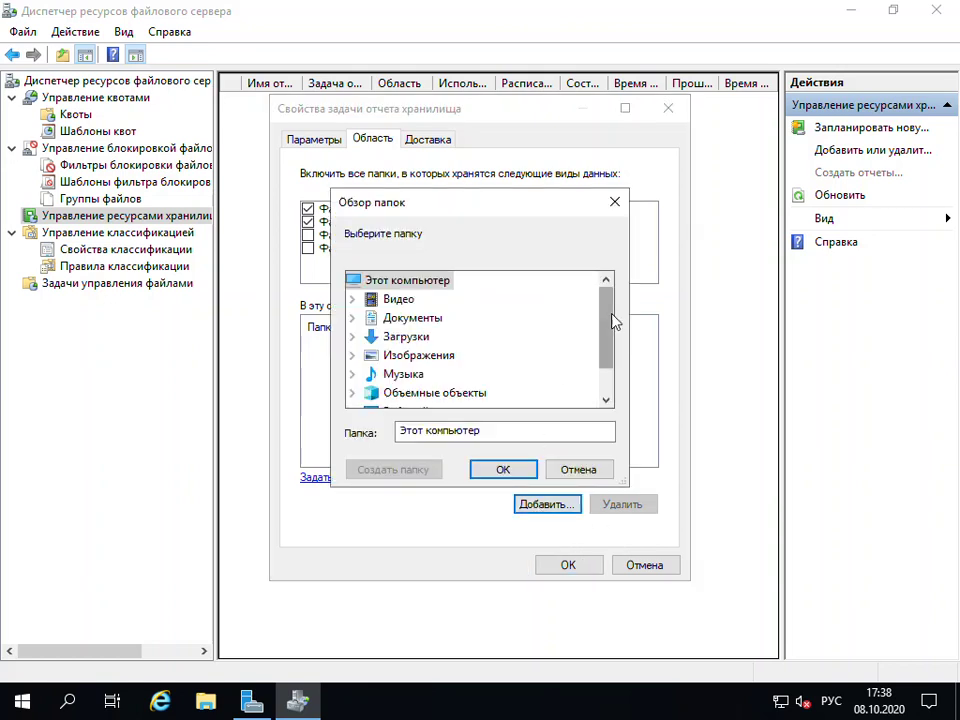
pyautogui.moveTo(605, 321); pyautogui.dragTo(609, 371)
pyautogui.doubleClick(476, 398)
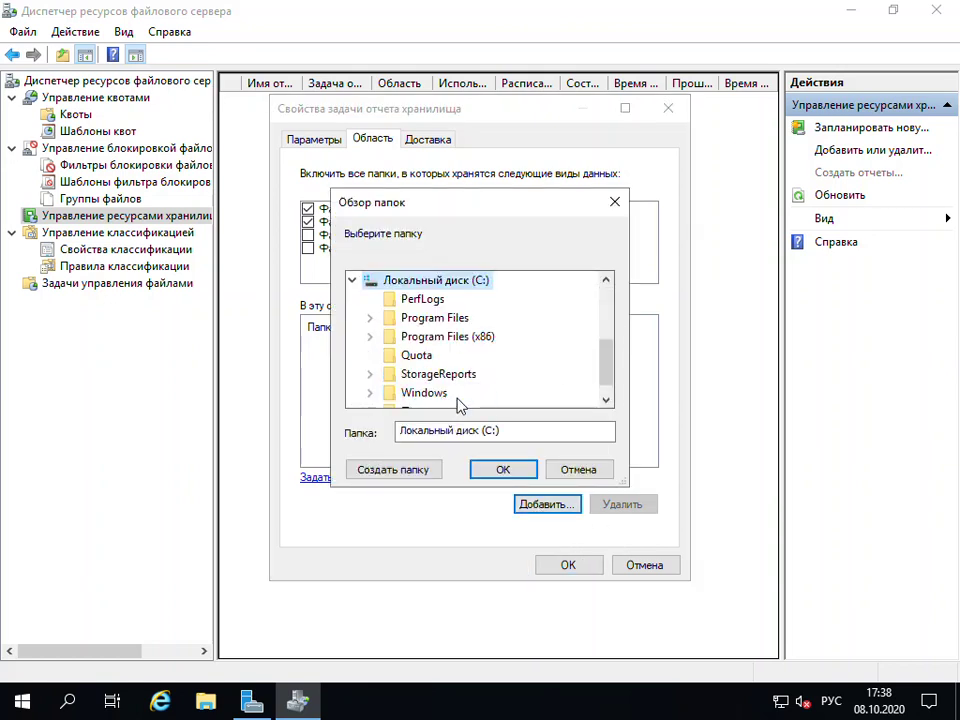
pyautogui.click(420, 356)
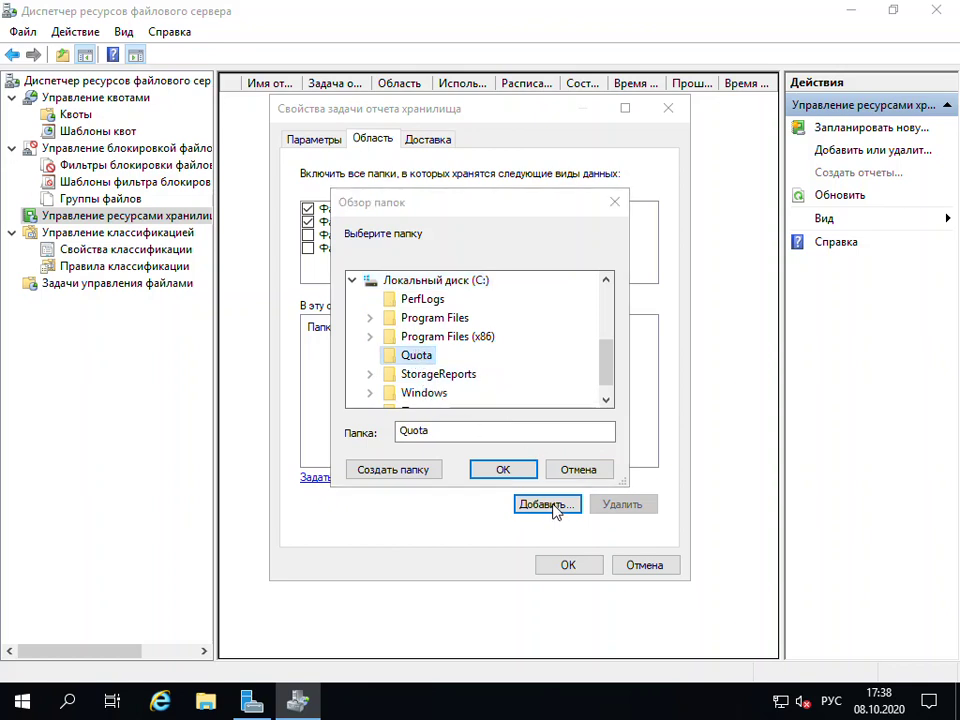
pyautogui.click(501, 472)
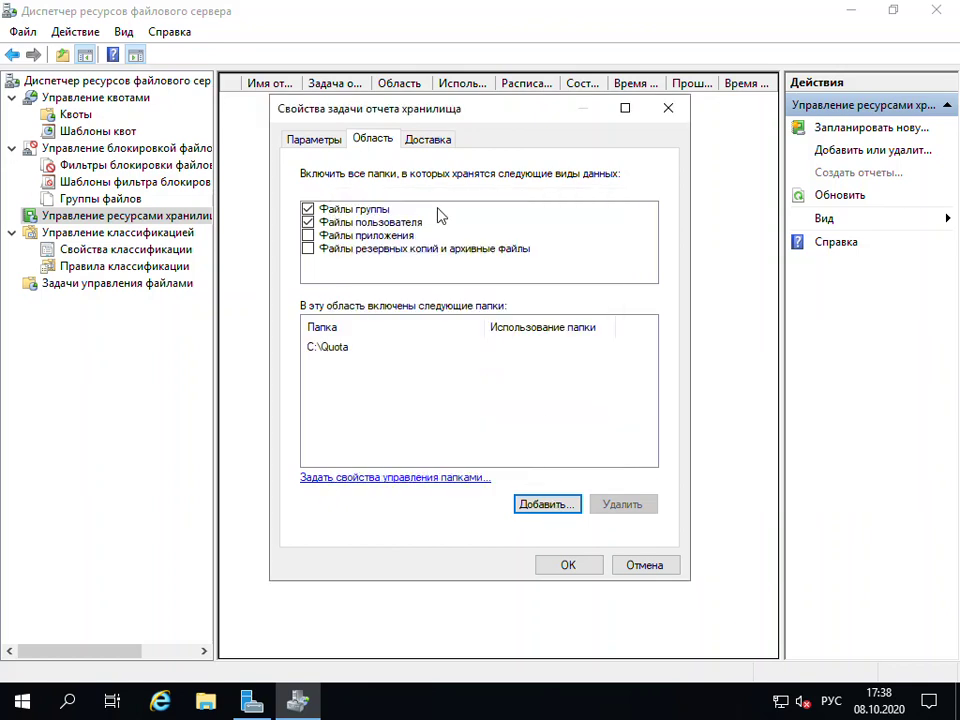
# Check the report's delivery settings and generate it without e-mail delivery, waiting for the reports to be created and shown
pyautogui.click(429, 139)
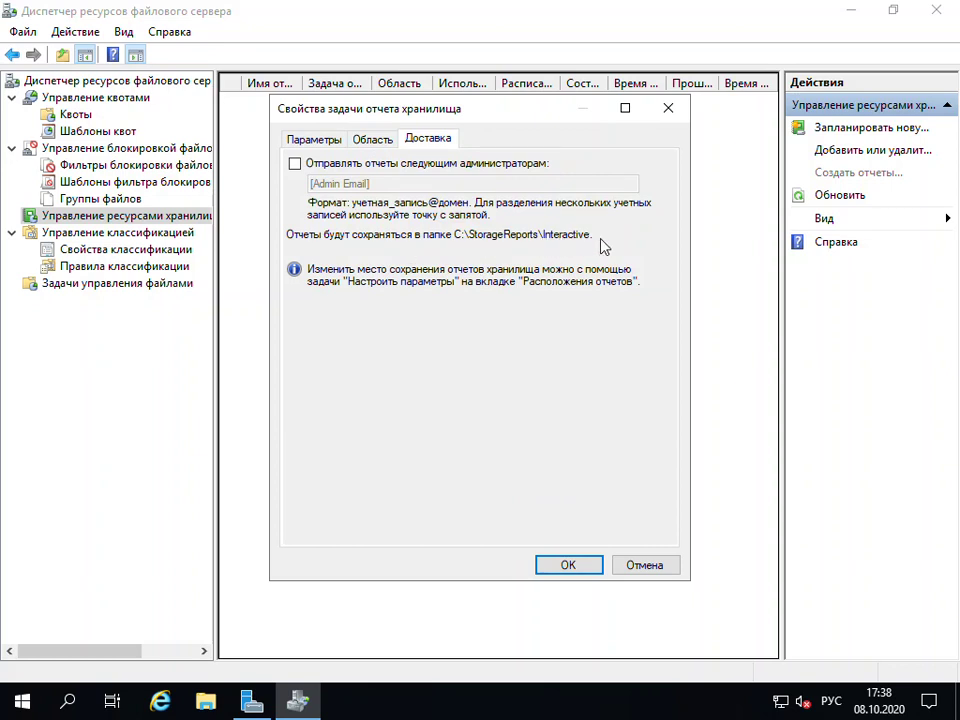
pyautogui.click(295, 165)
pyautogui.click(295, 165)
pyautogui.click(568, 566)
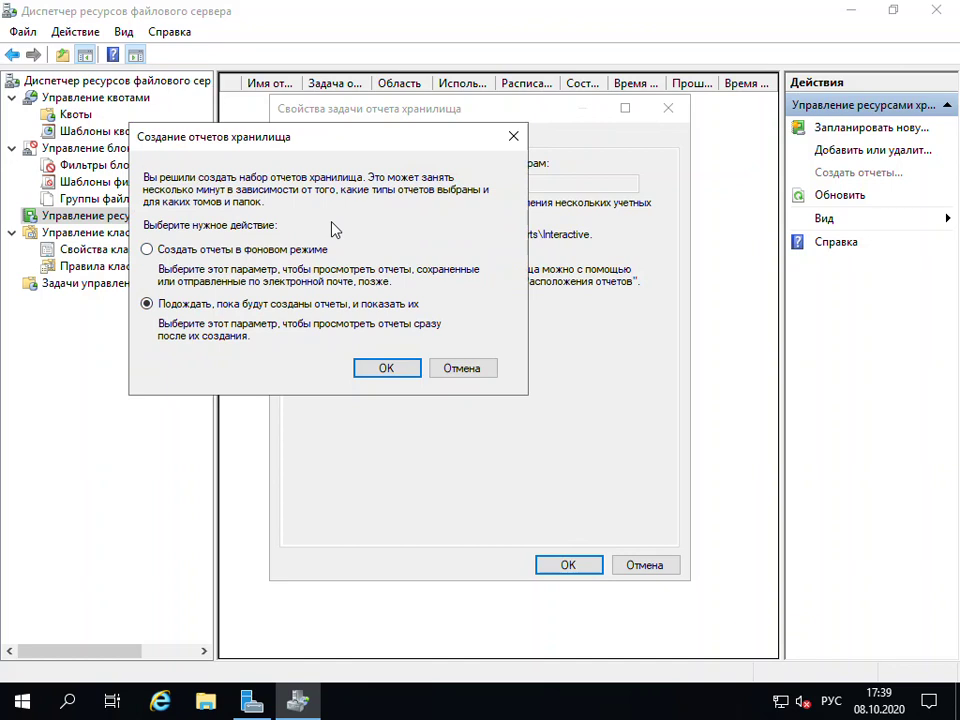
pyautogui.click(385, 369)
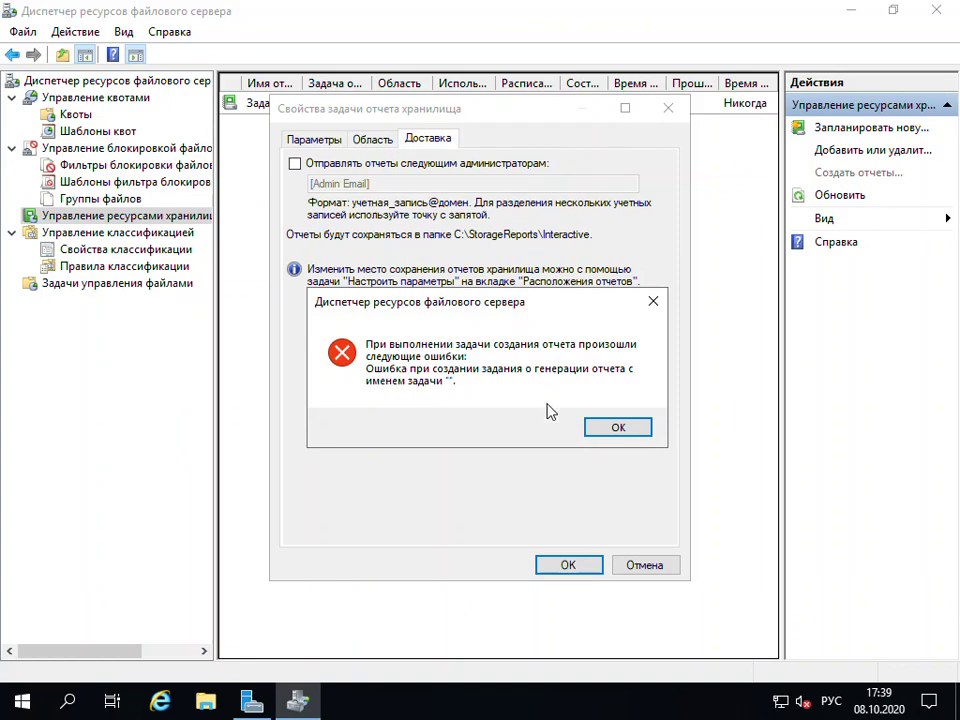
pyautogui.click(630, 437)
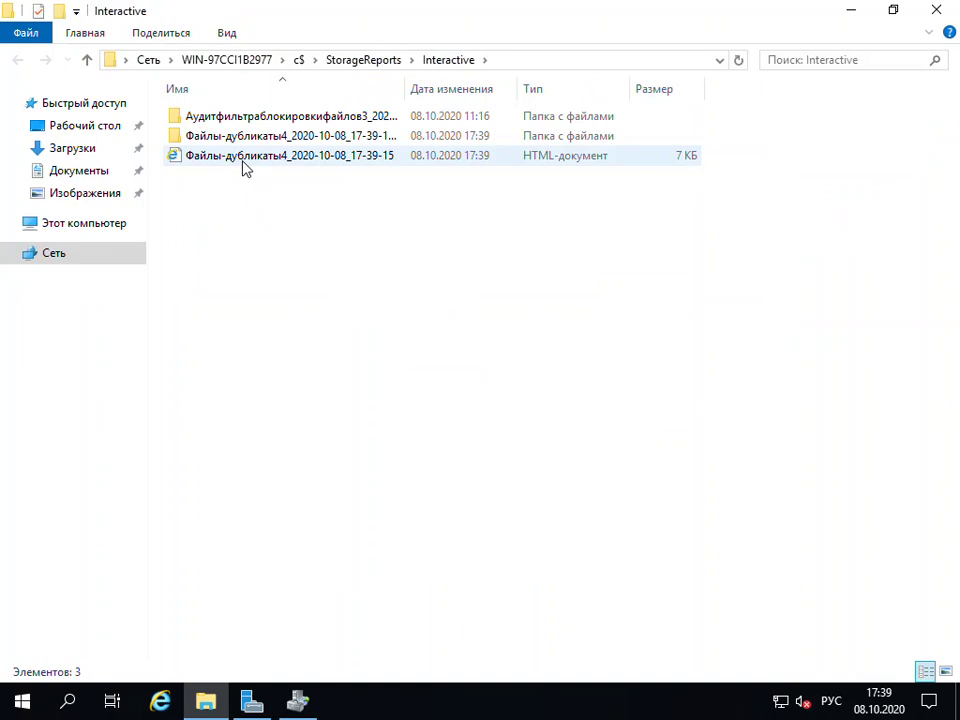
# Open the generated duplicate-files HTML report, accepting the recommended Internet Explorer settings and closing the extra Microsoft Edge page
pyautogui.click(245, 165)
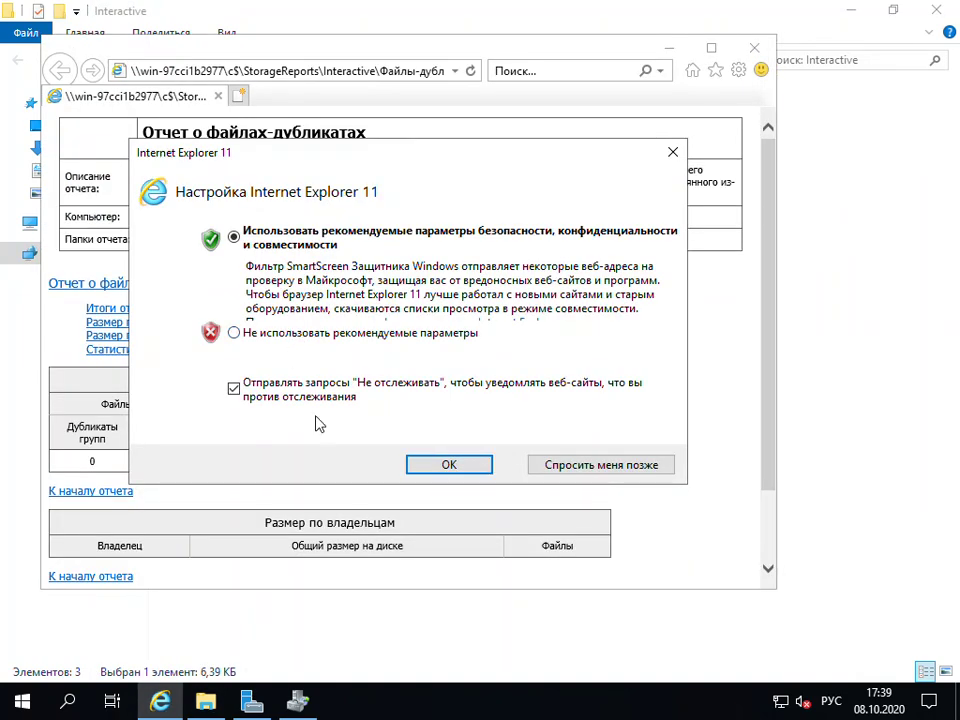
pyautogui.click(430, 462)
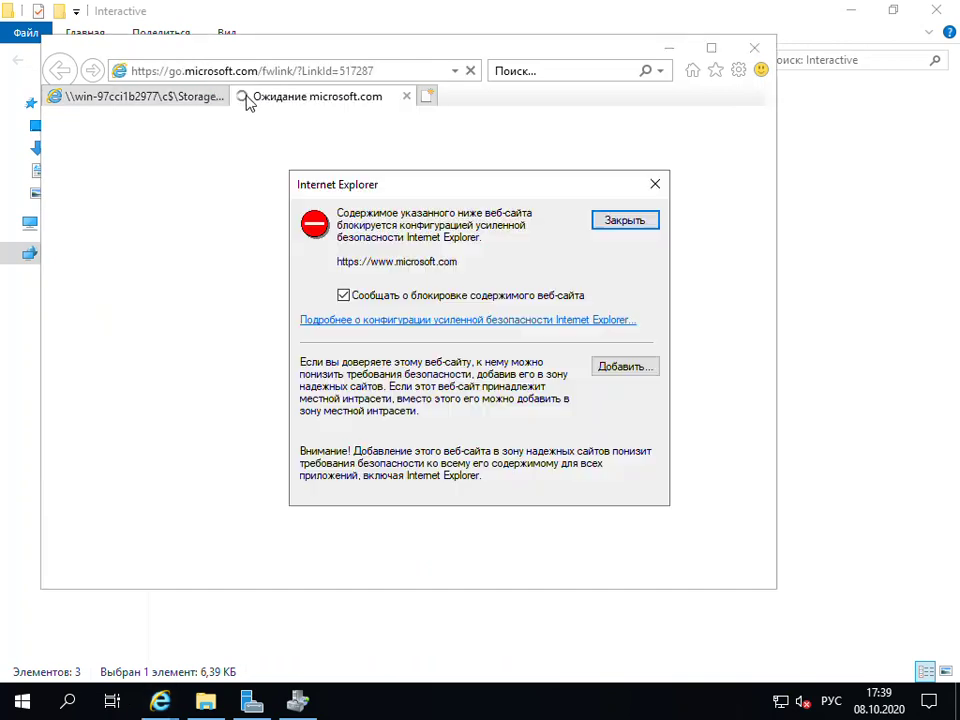
pyautogui.click(614, 222)
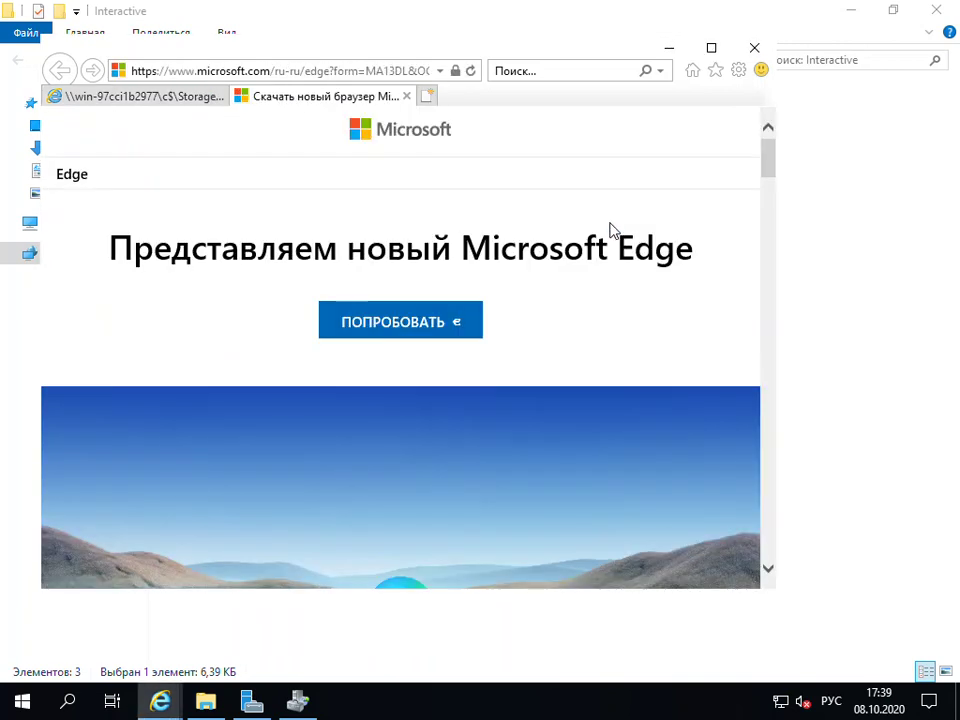
pyautogui.click(406, 96)
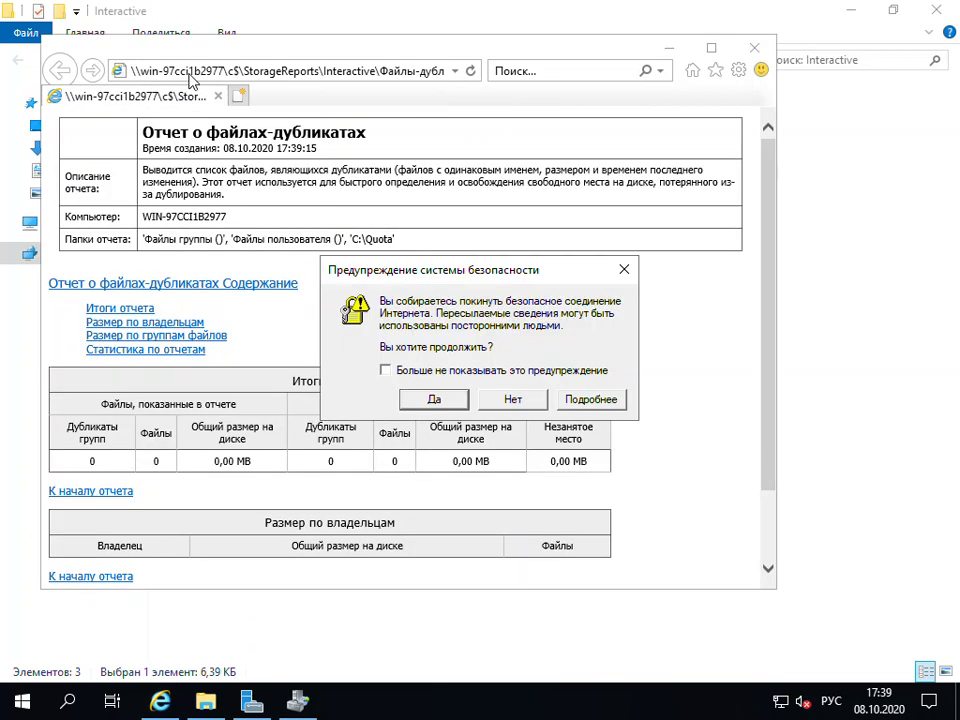
pyautogui.click(433, 399)
# Look through the duplicate-files report's summary, owner and file group sections, then close the report and its folder
pyautogui.moveTo(771, 210); pyautogui.dragTo(714, 261)
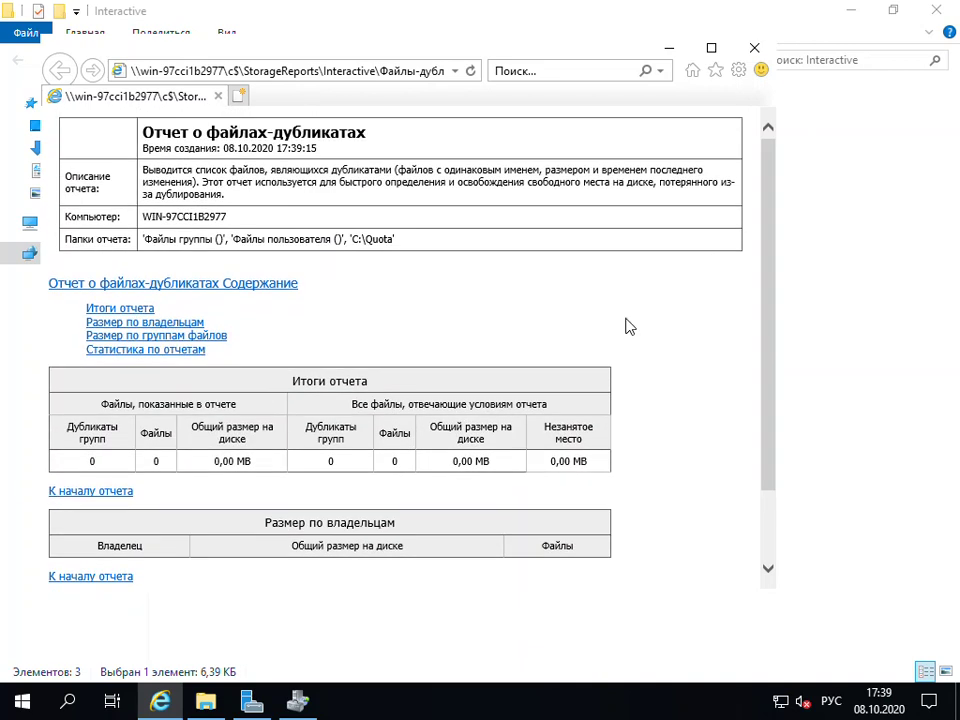
pyautogui.moveTo(771, 297); pyautogui.dragTo(775, 440)
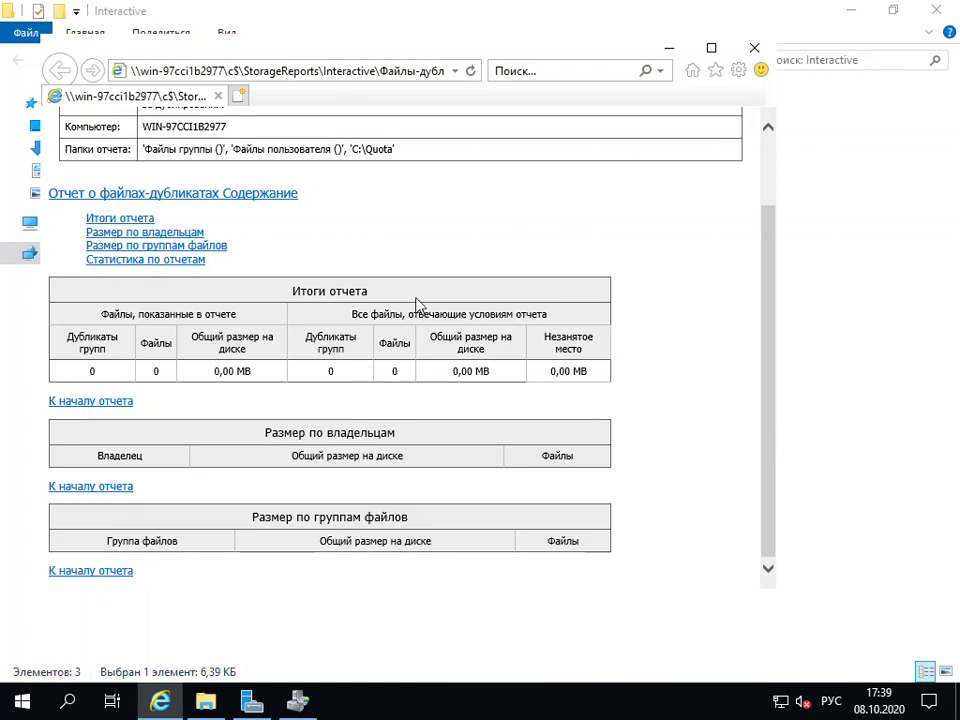
pyautogui.scroll(2, 767, 378)
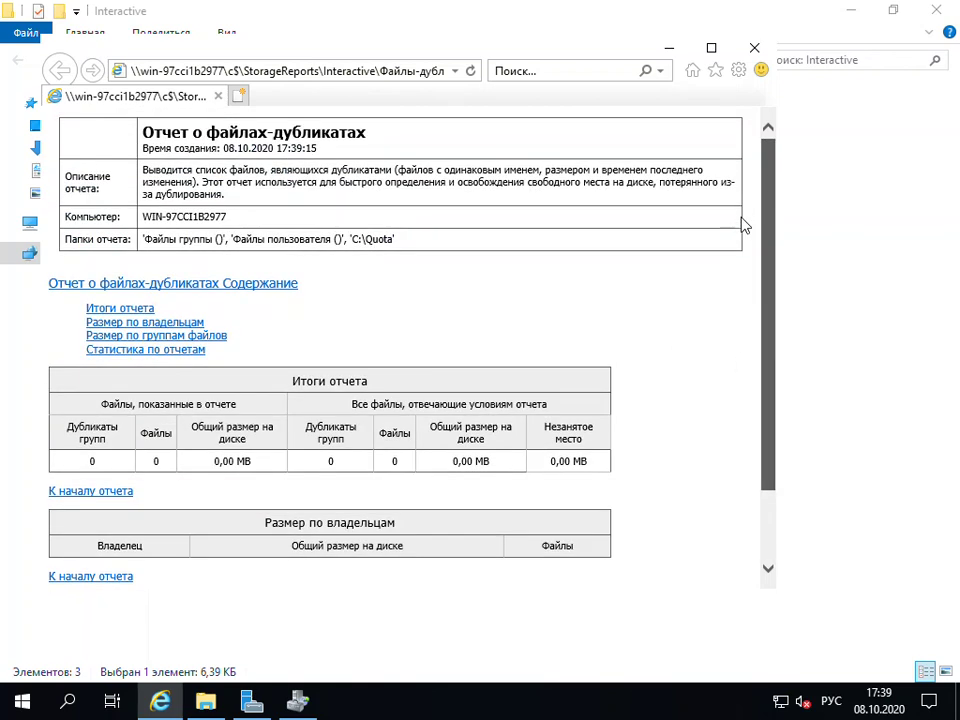
pyautogui.click(754, 48)
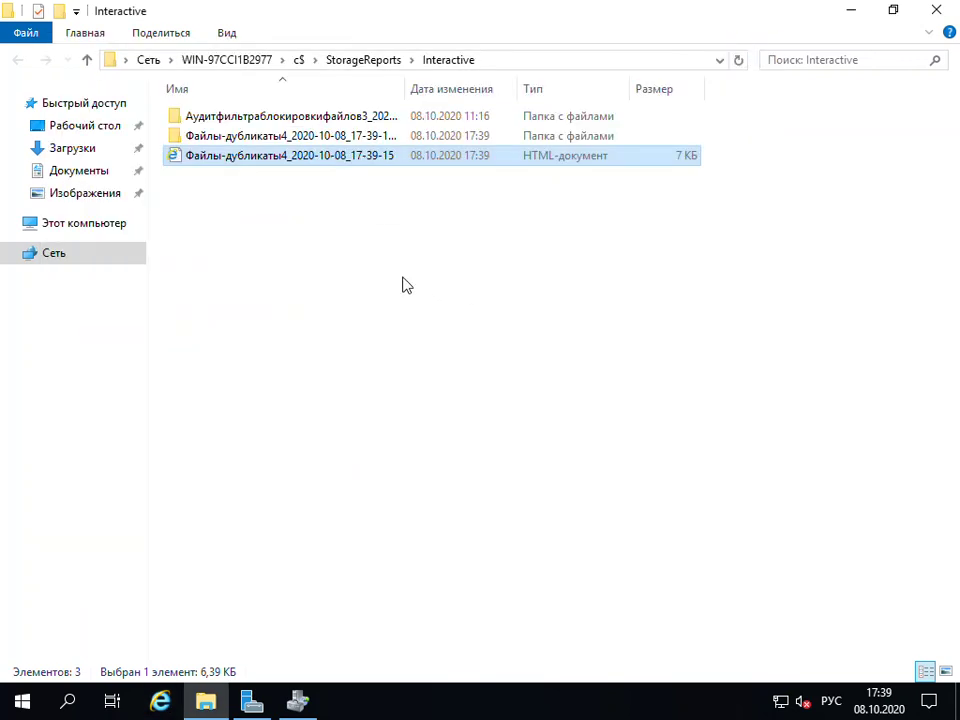
pyautogui.click(936, 11)
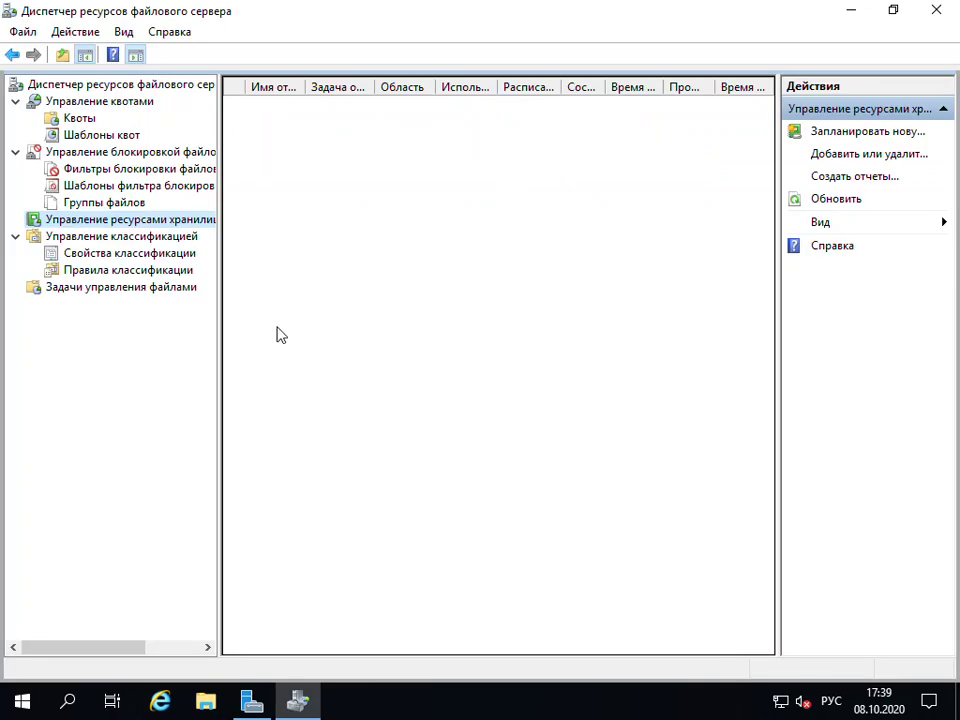
# Start a new file management task under Задачи управления файлами and name it 111, leaving the description empty
pyautogui.click(81, 294)
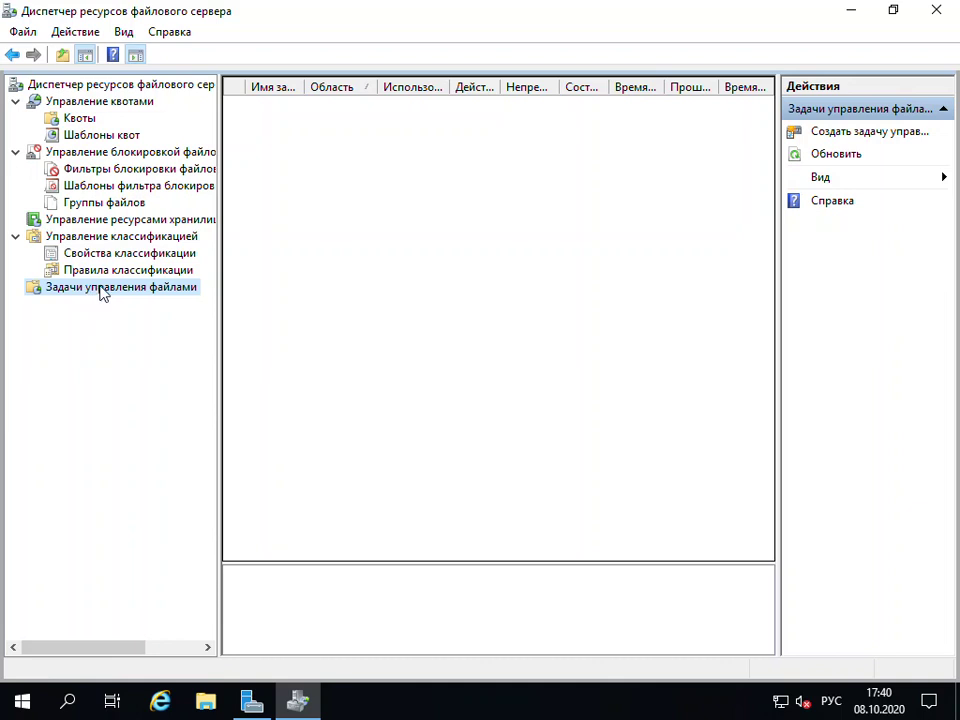
pyautogui.rightClick(101, 292)
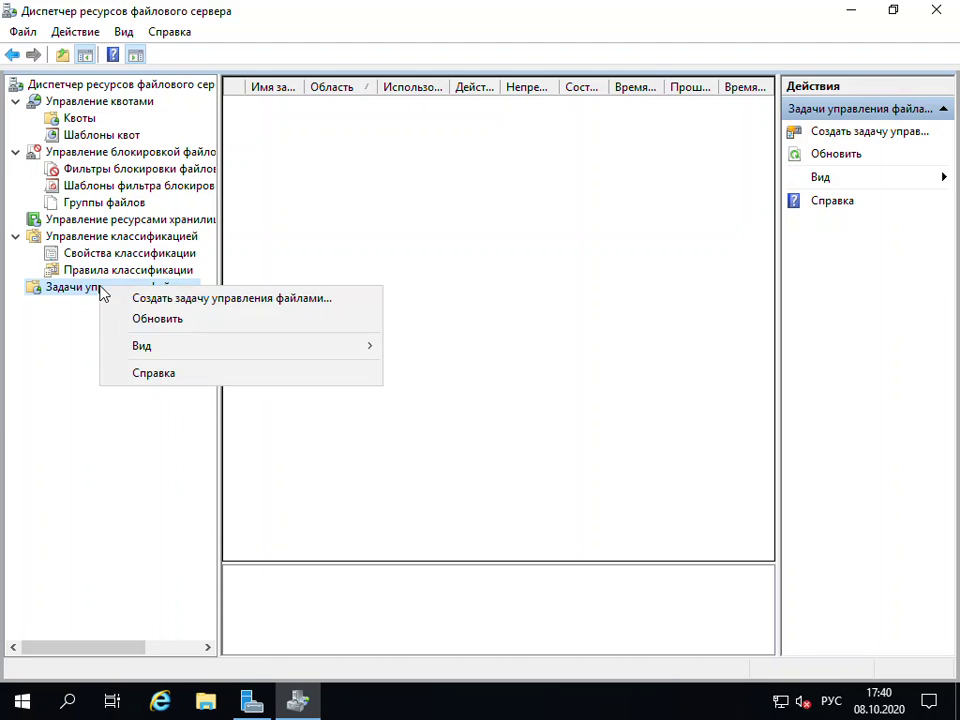
pyautogui.click(259, 302)
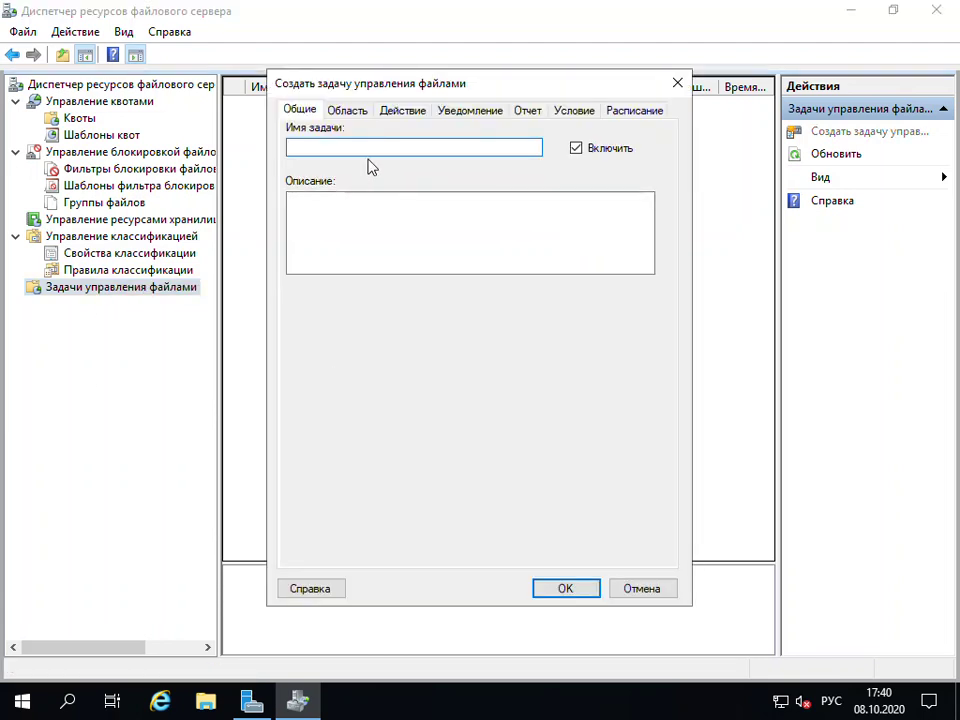
pyautogui.write('111')
pyautogui.click(390, 227)
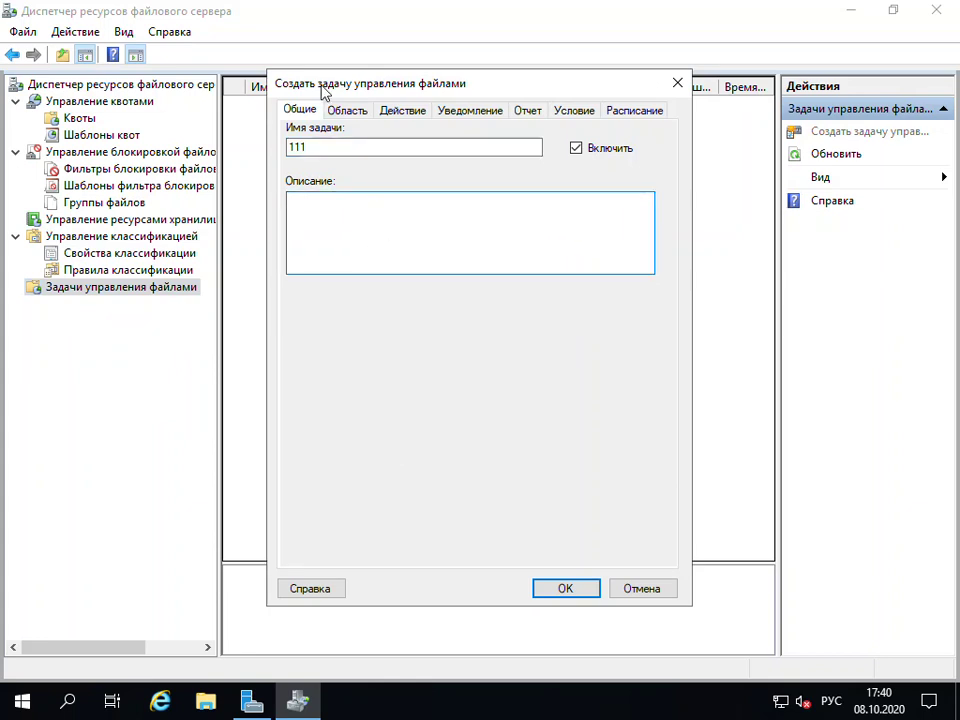
# Set the task's scope to include Файлы группы and Файлы пользователя, and add the folder C:\Quota
pyautogui.click(347, 111)
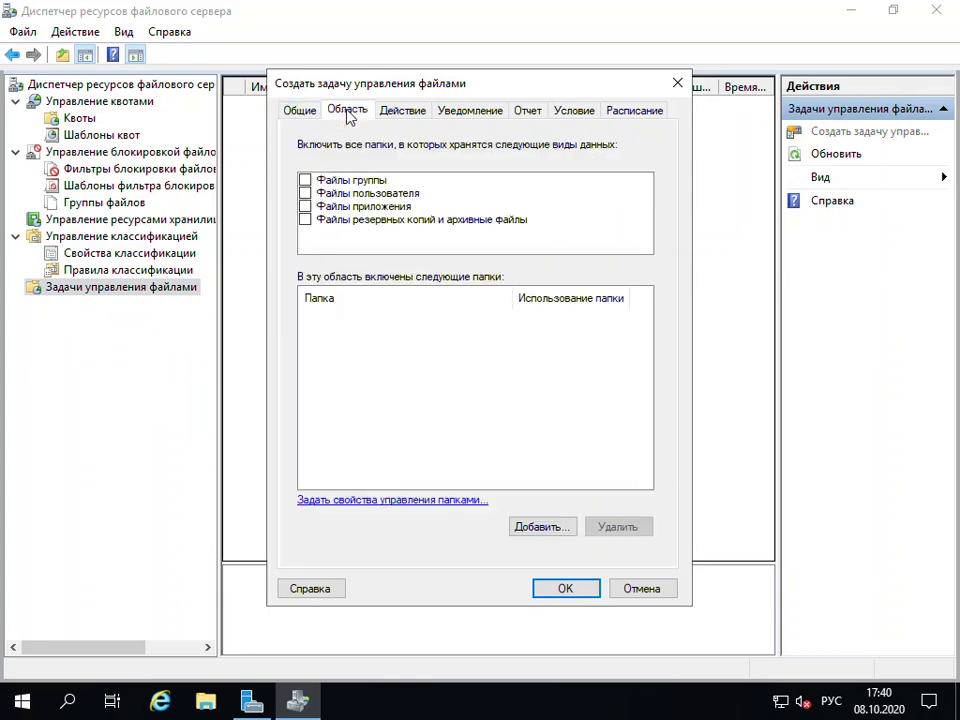
pyautogui.click(305, 181)
pyautogui.click(305, 193)
pyautogui.click(541, 527)
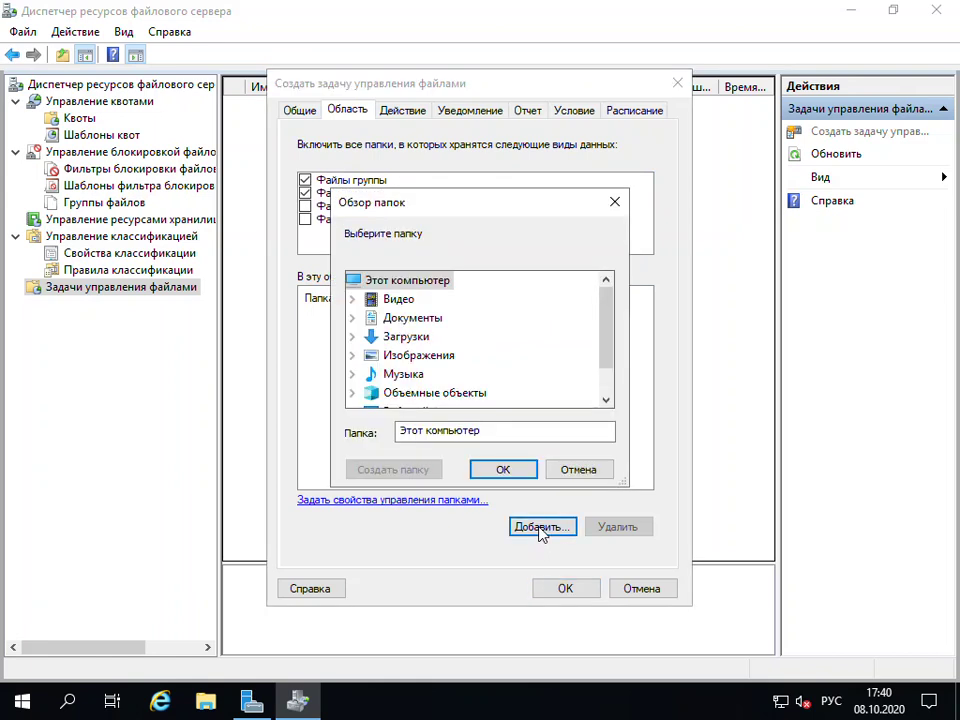
pyautogui.scroll(-1, 455, 397)
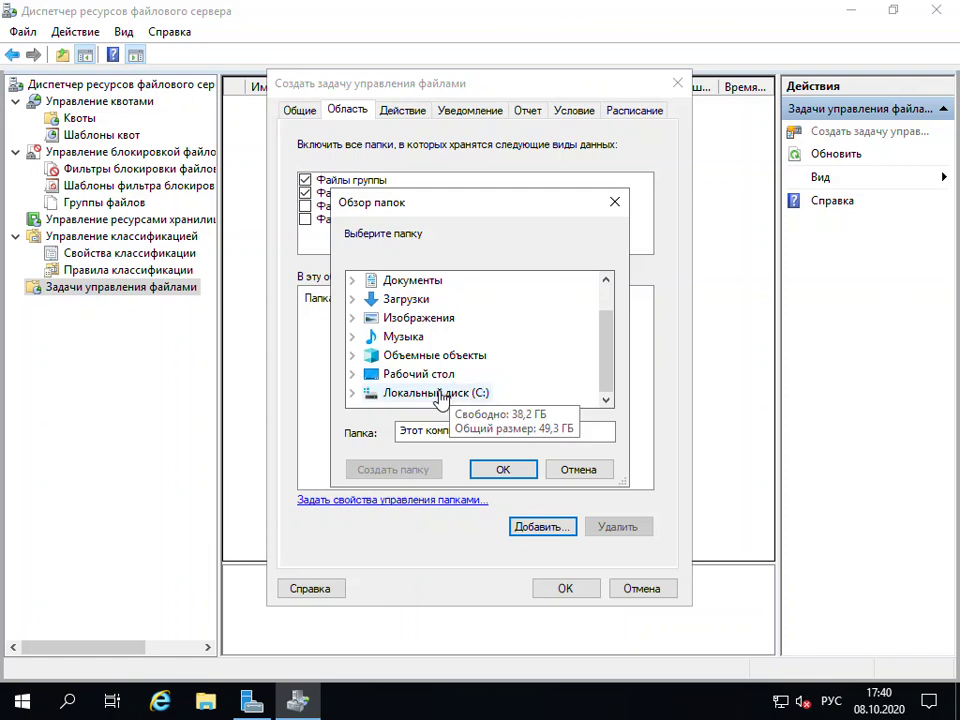
pyautogui.doubleClick(440, 394)
pyautogui.click(412, 356)
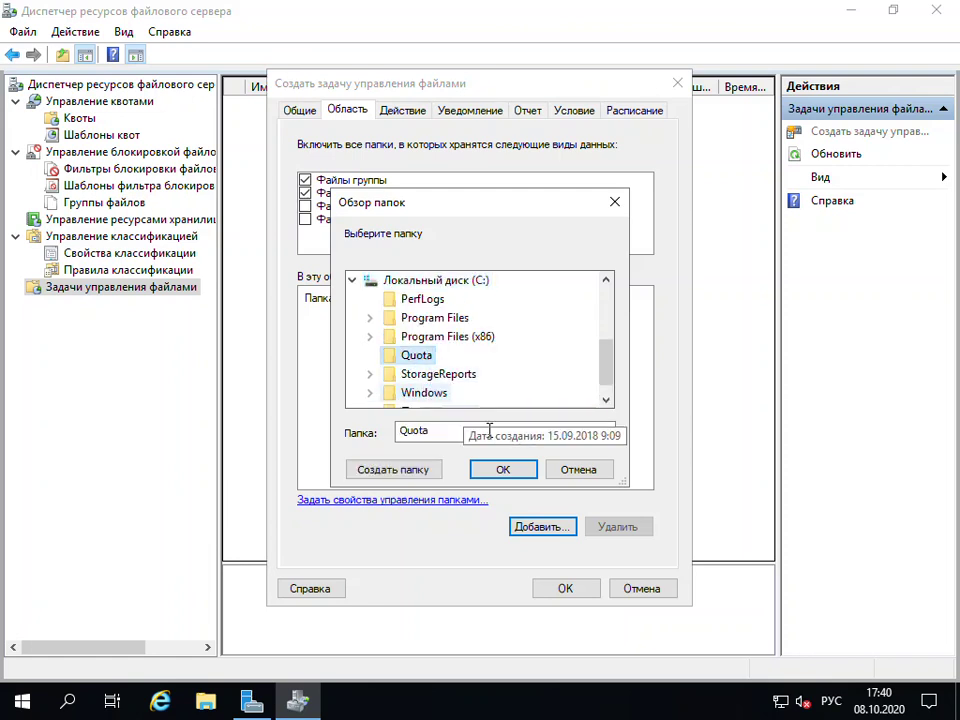
pyautogui.click(510, 472)
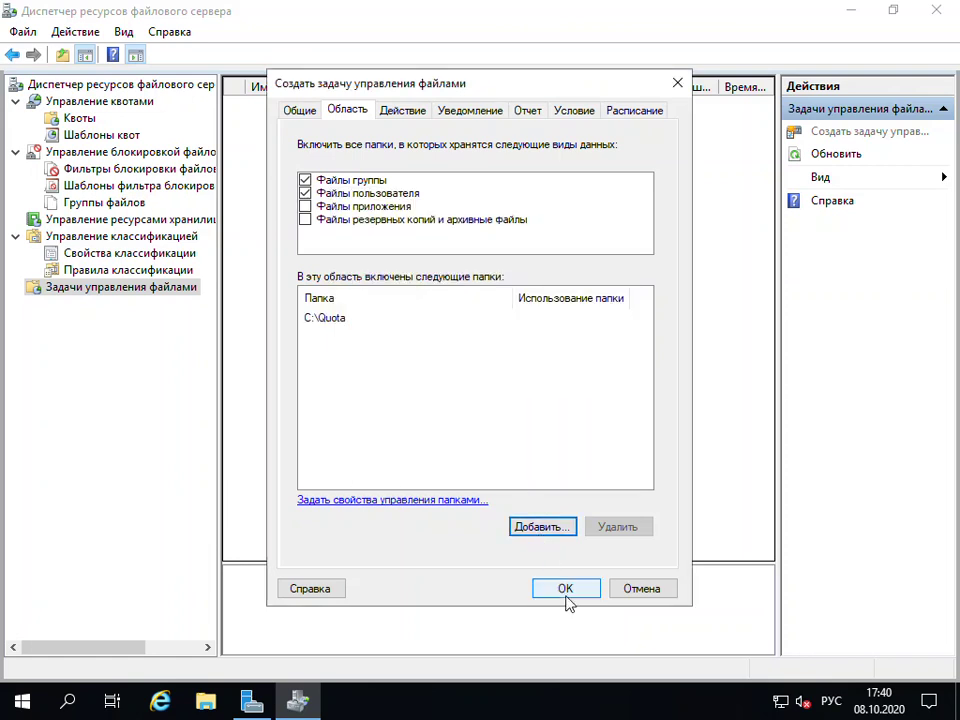
# Review the available action types for the task and keep Срок действия файла
pyautogui.click(406, 112)
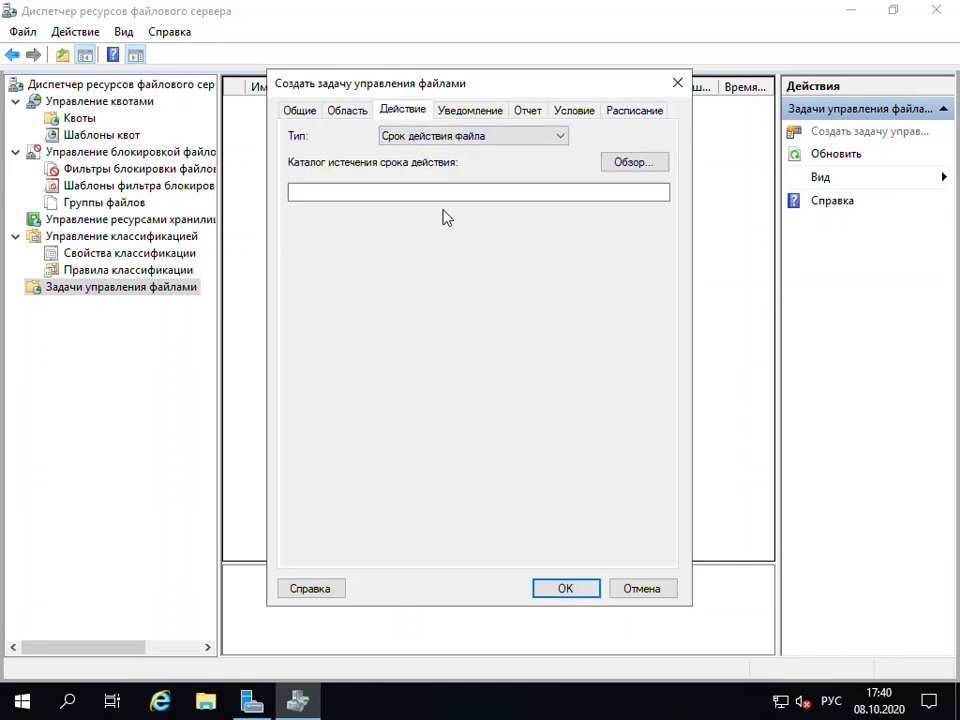
pyautogui.click(562, 142)
pyautogui.click(563, 145)
pyautogui.click(563, 145)
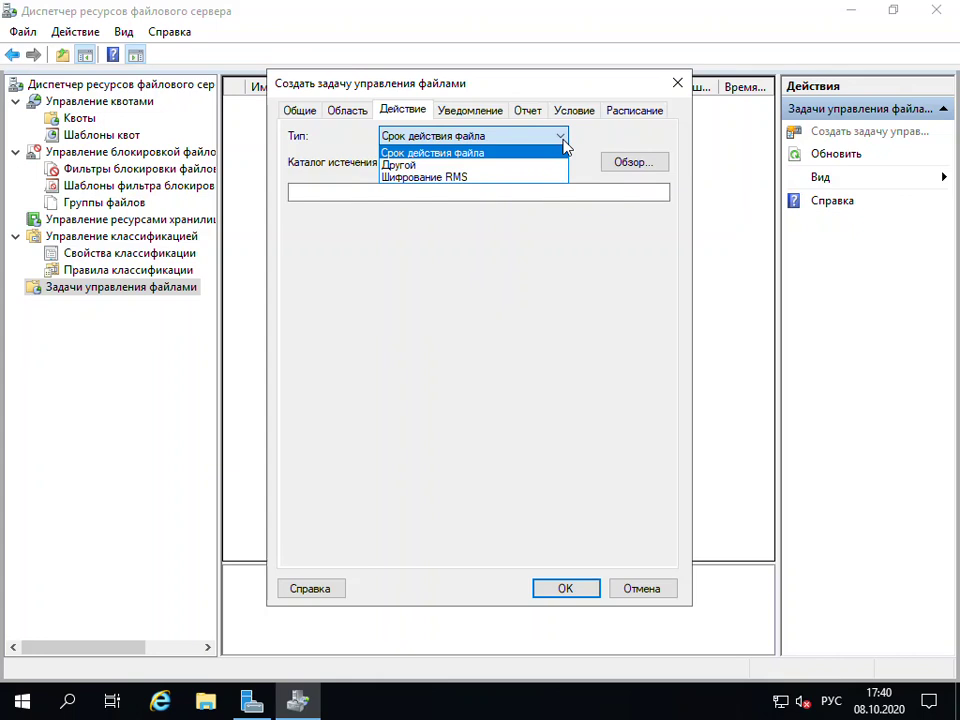
pyautogui.click(563, 145)
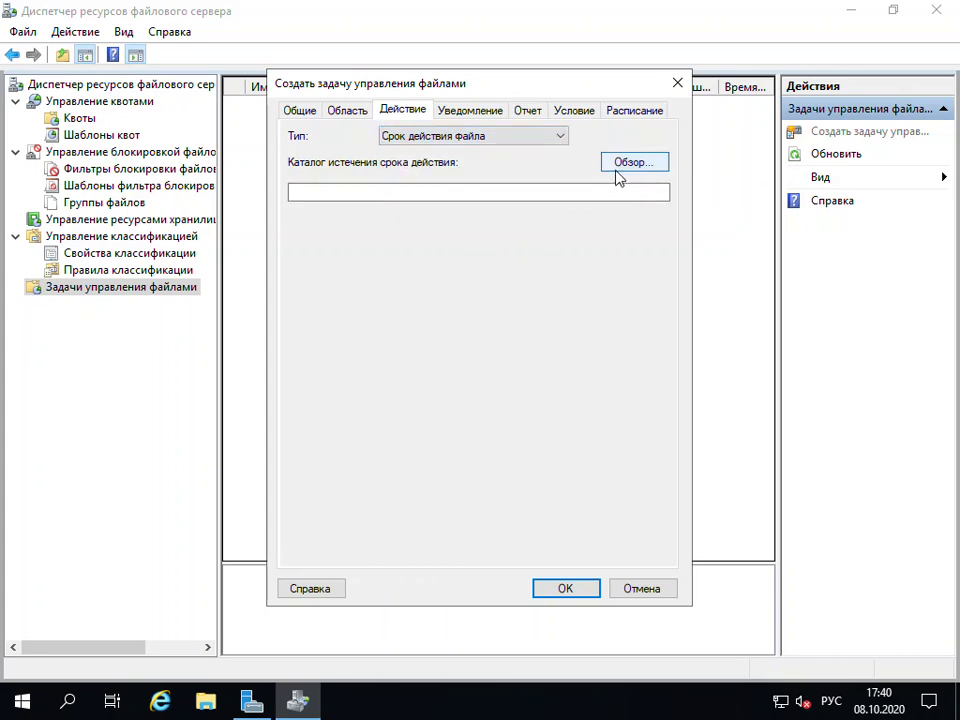
# Set the expiration directory to C:\111\, starting from the local disk C: as the base path
pyautogui.click(622, 168)
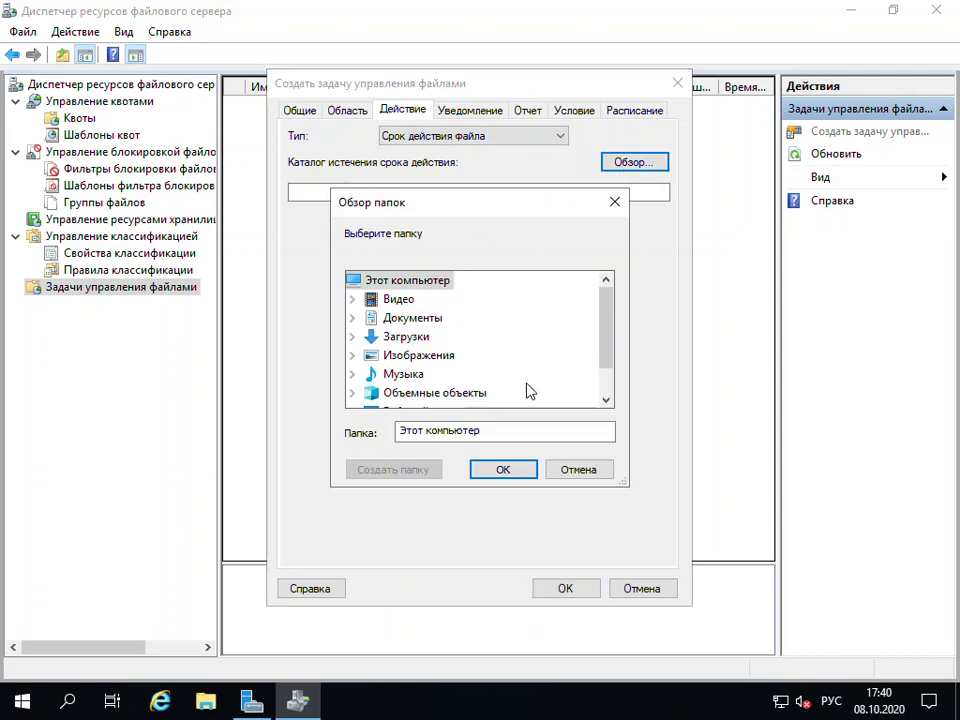
pyautogui.scroll(-1, 440, 376)
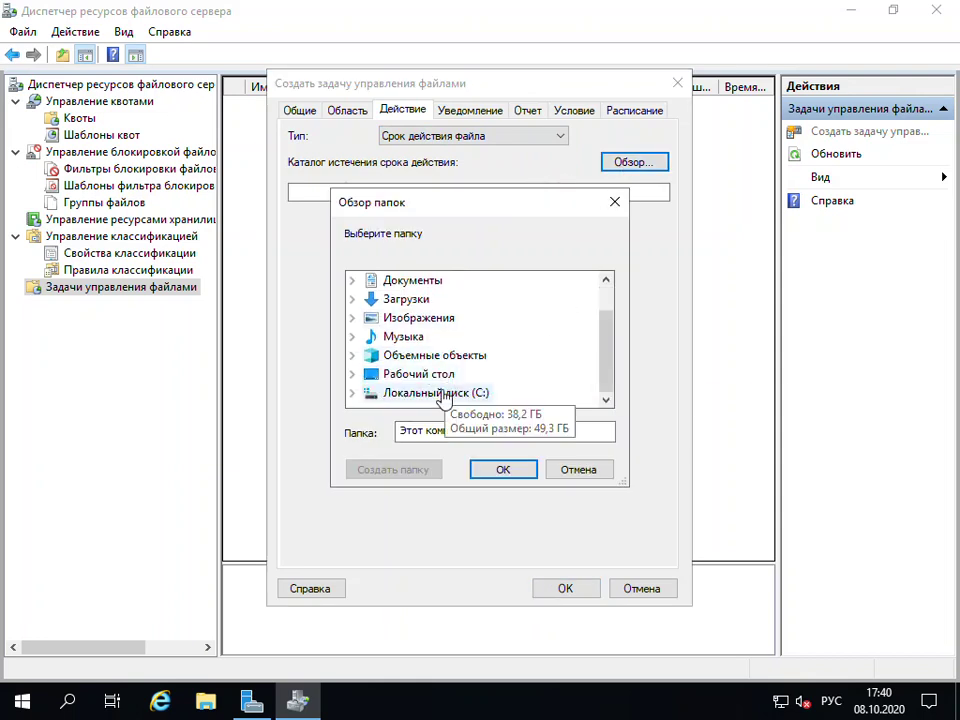
pyautogui.click(439, 396)
pyautogui.scroll(-1, 463, 402)
pyautogui.click(524, 430)
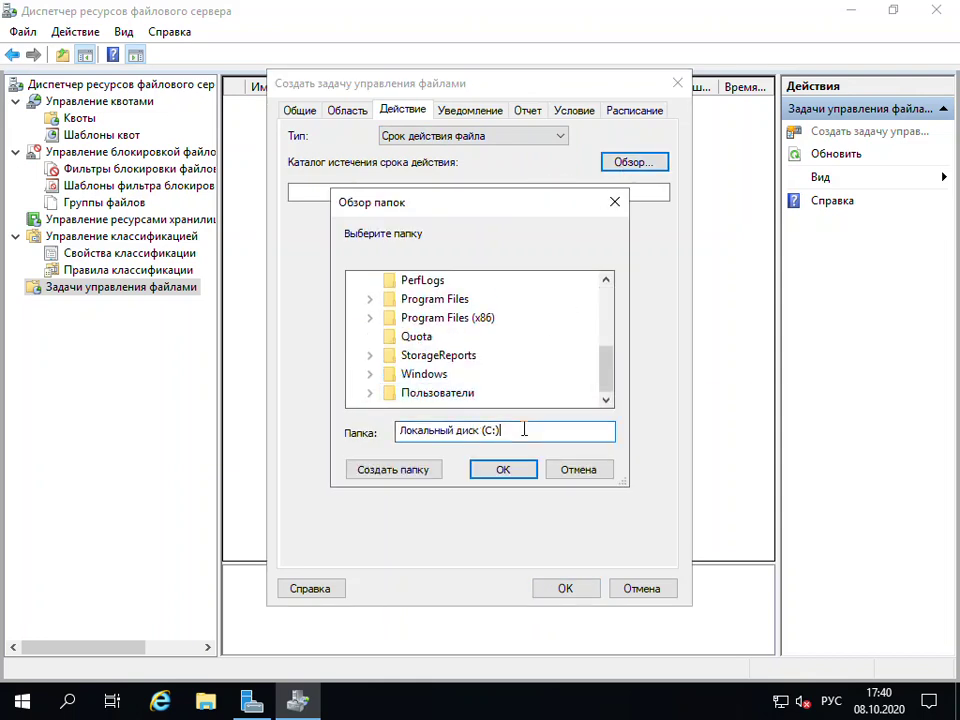
pyautogui.click(503, 469)
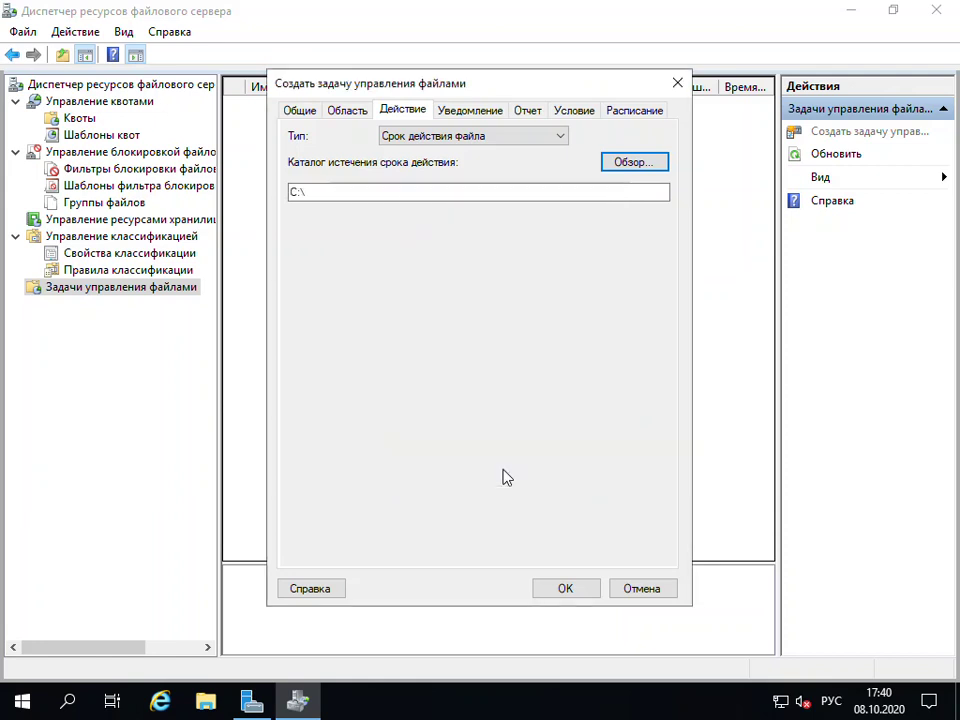
pyautogui.click(369, 196)
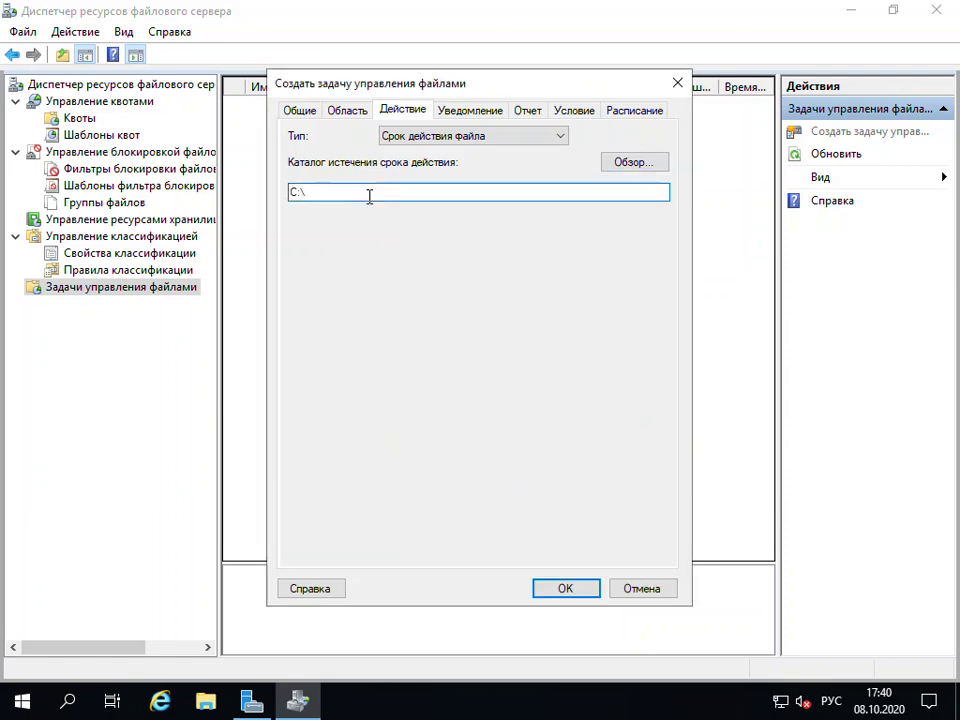
pyautogui.write('111\\')
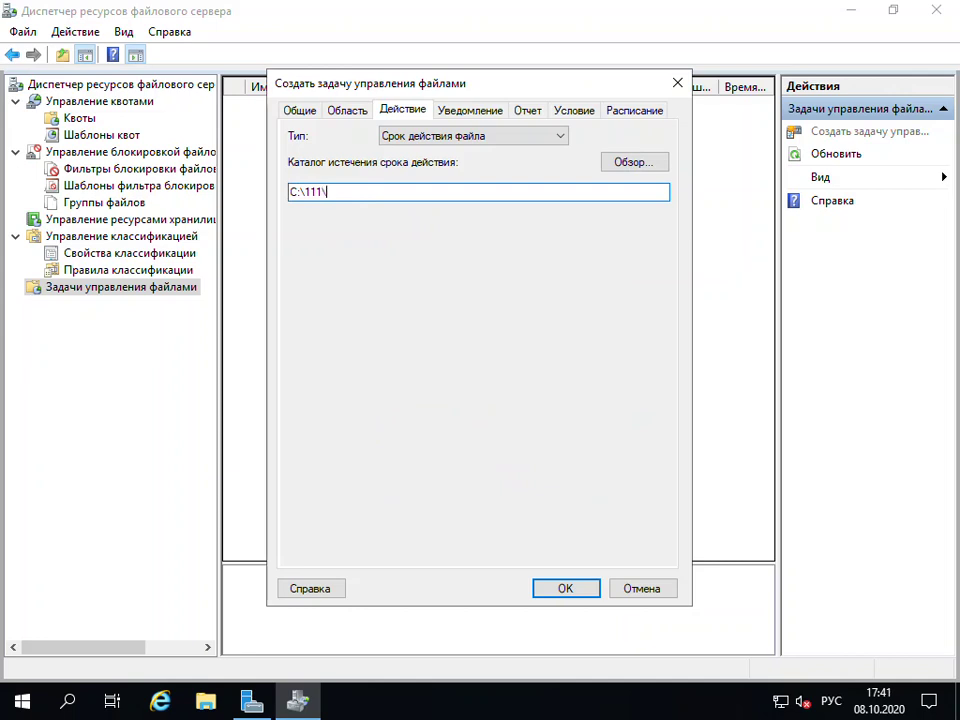
# In File Explorer, create a folder named 111 in the root of drive C: and close the window
pyautogui.click(205, 700)
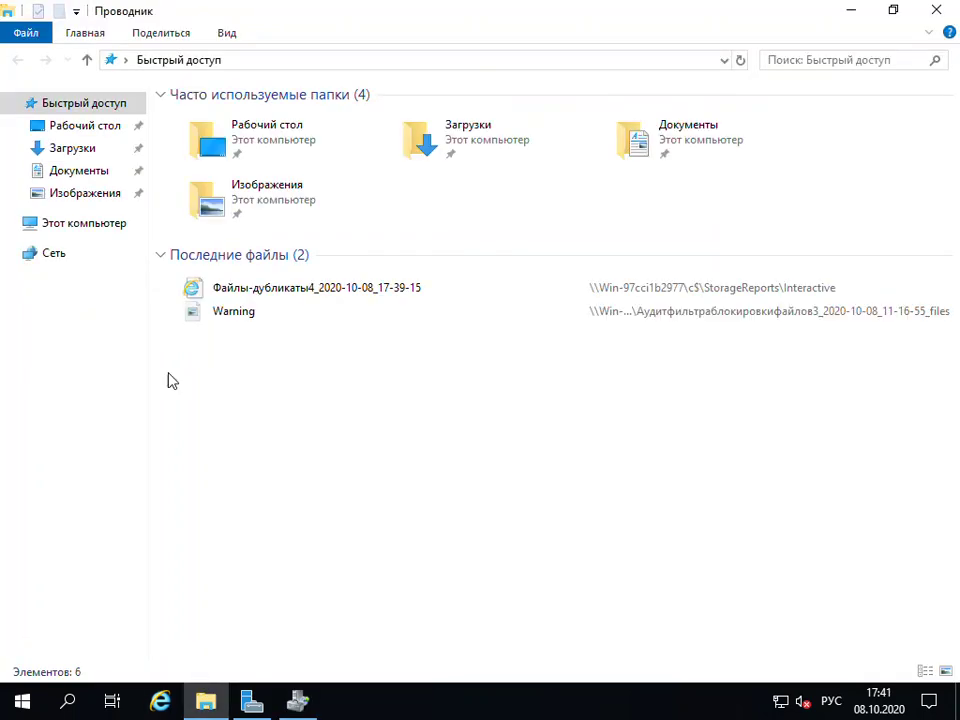
pyautogui.click(78, 226)
pyautogui.doubleClick(343, 319)
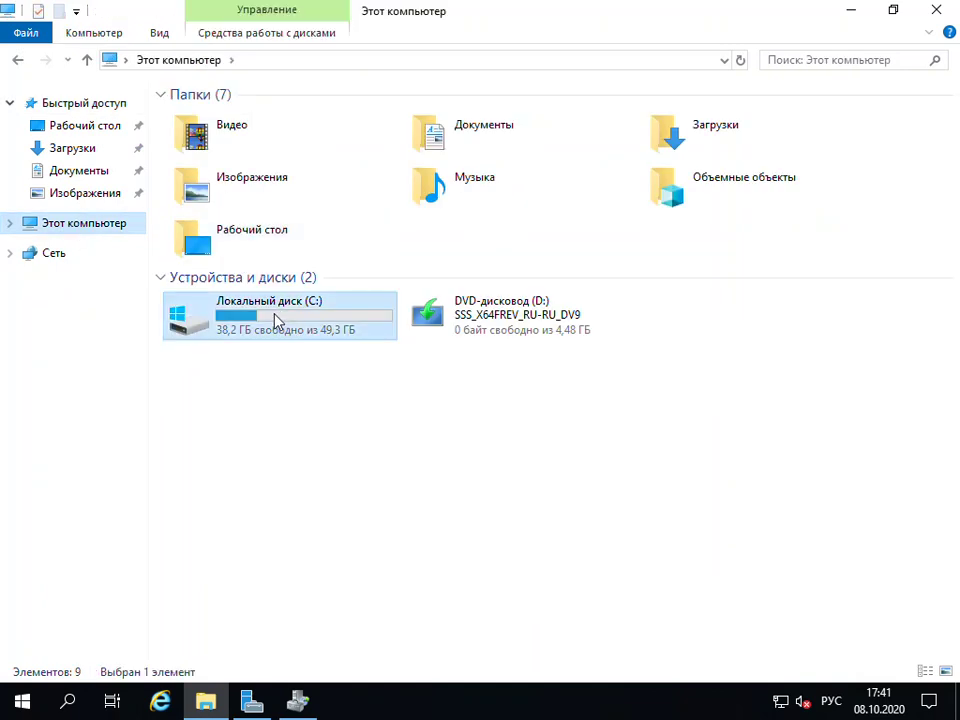
pyautogui.rightClick(265, 368)
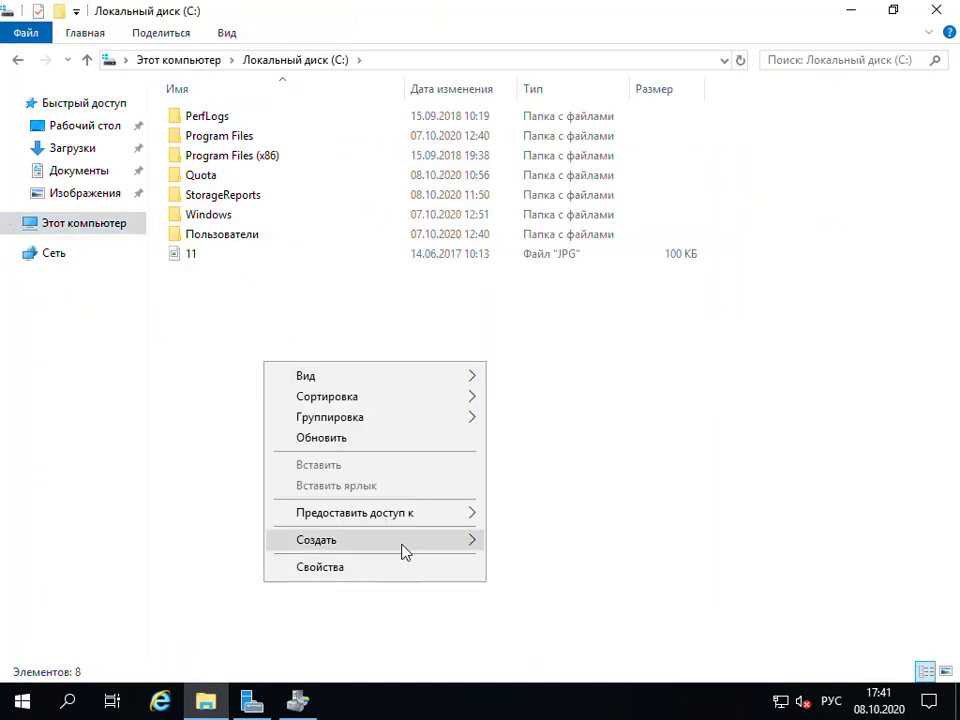
pyautogui.moveTo(457, 550)
pyautogui.click(530, 542)
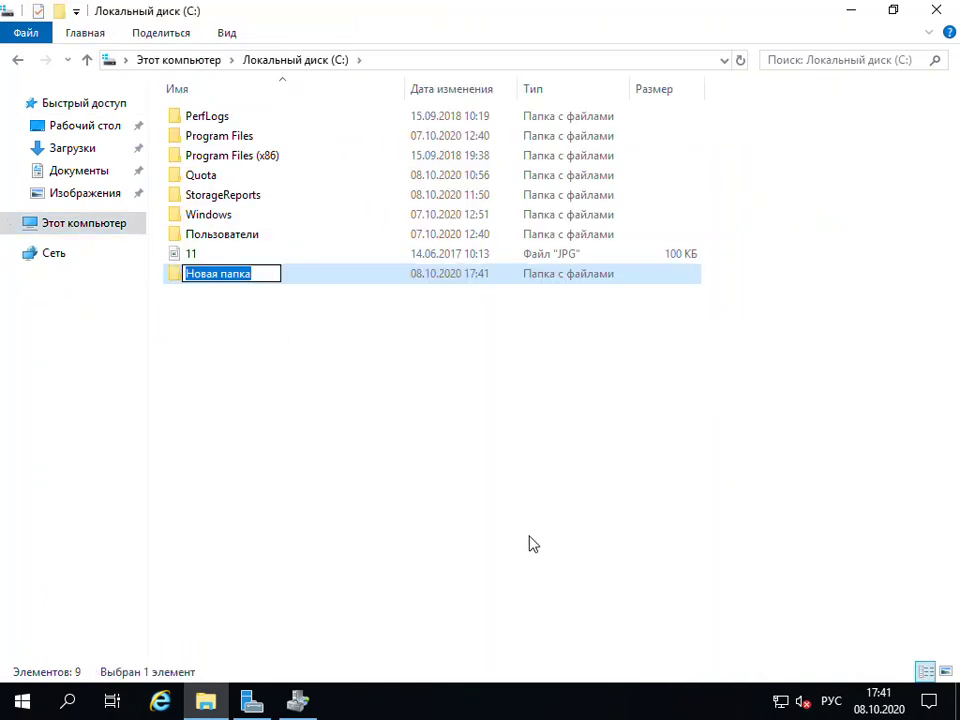
pyautogui.write('111')
pyautogui.press('Return')
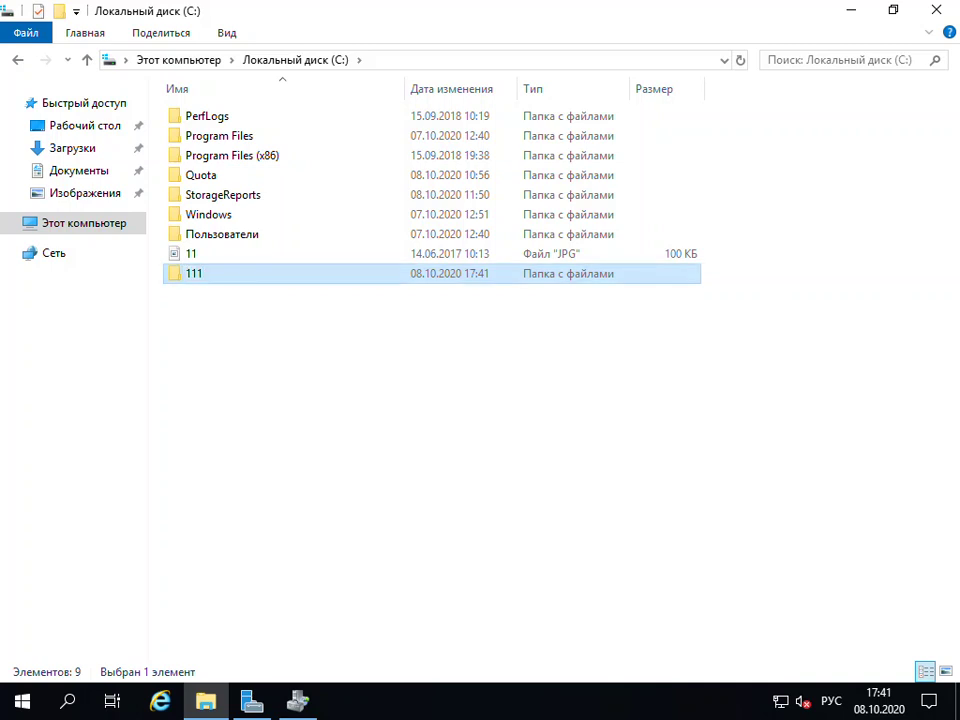
pyautogui.click(938, 9)
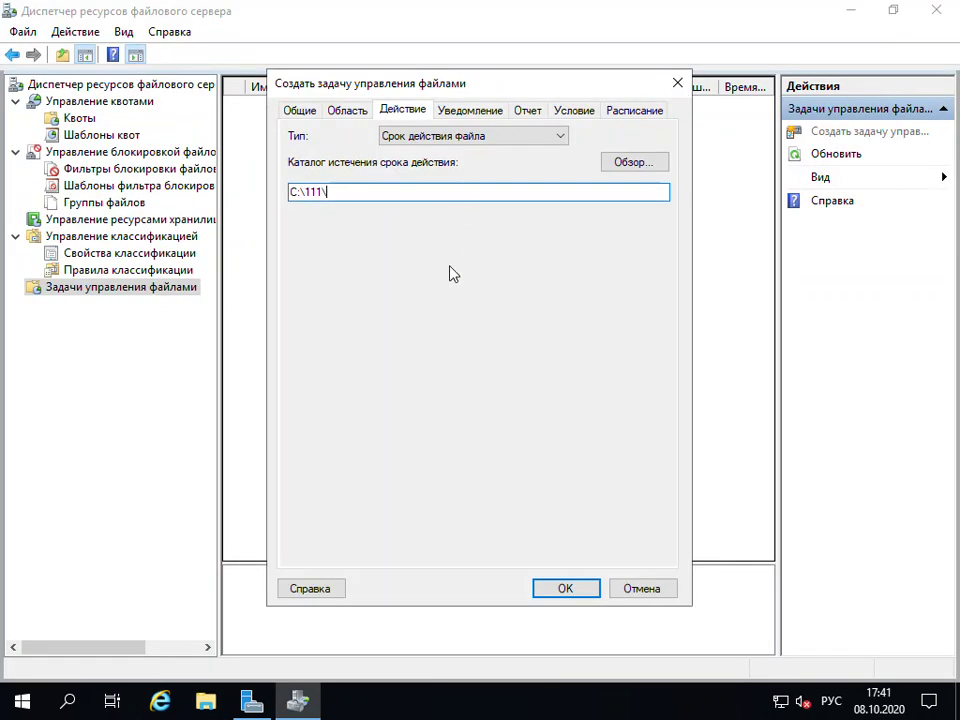
# Look over the settings for a new advance notification and close them without adding one
pyautogui.click(463, 114)
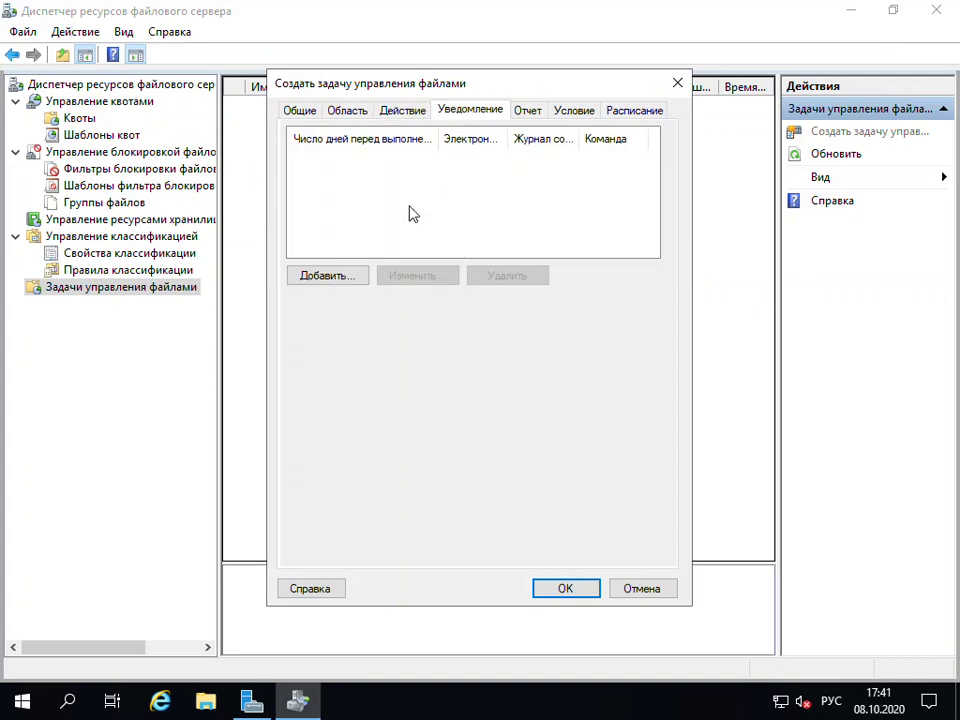
pyautogui.click(323, 277)
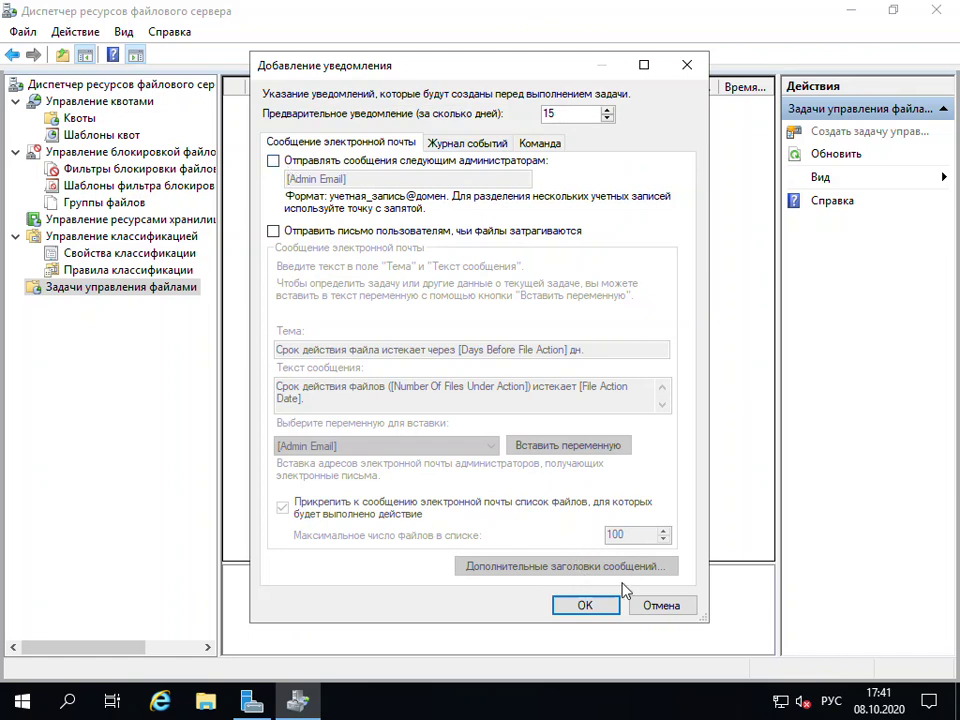
pyautogui.click(660, 605)
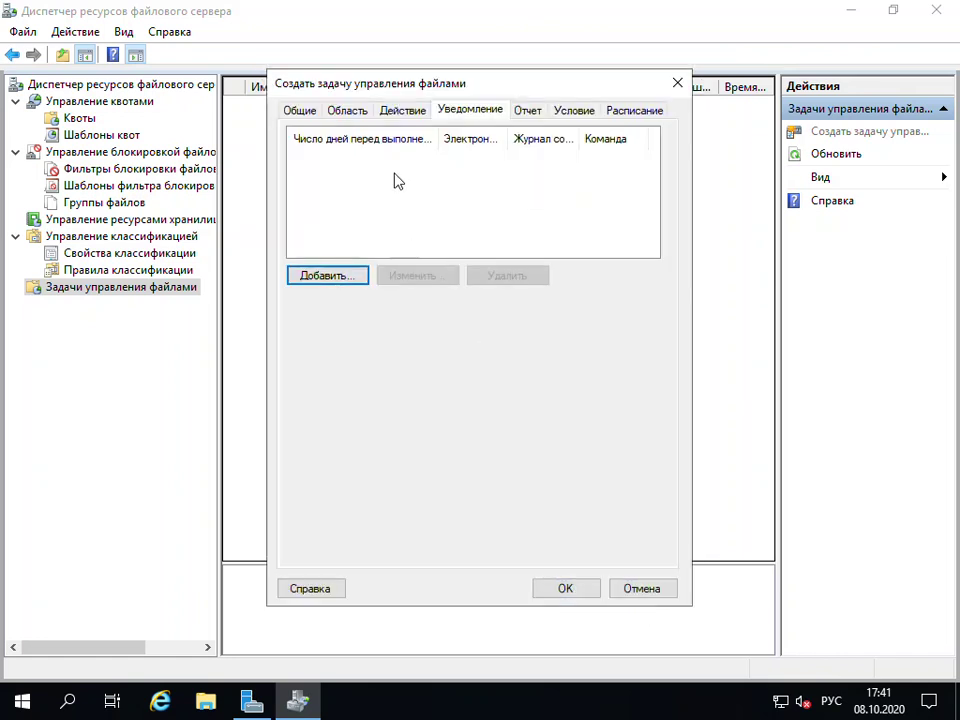
# Set the task's report formats to HTML and Текст instead of DHTML
pyautogui.click(521, 115)
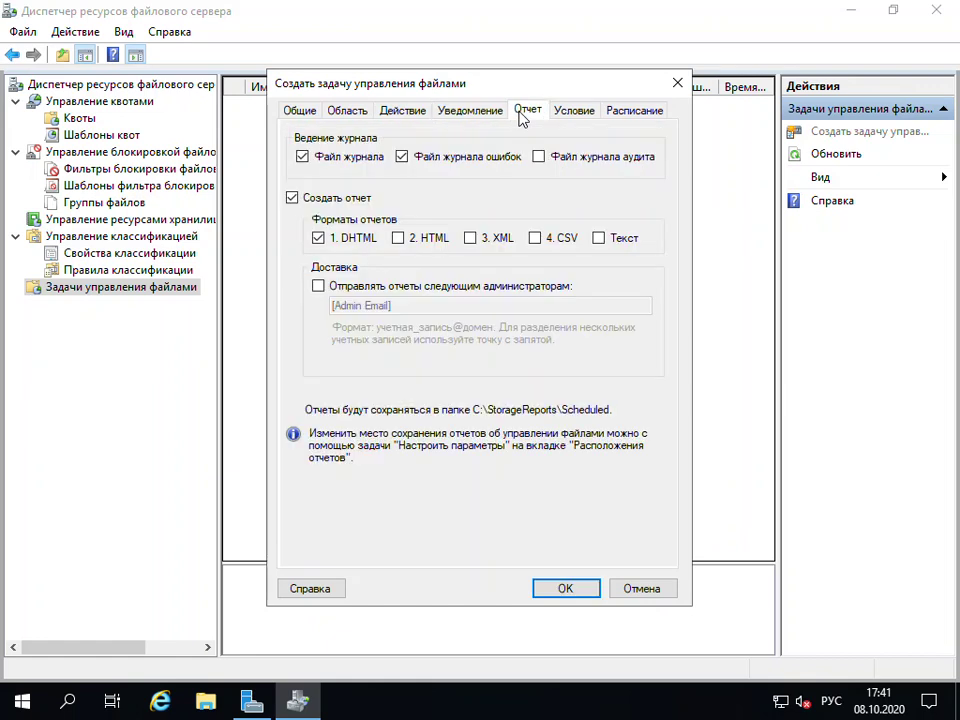
pyautogui.click(319, 240)
pyautogui.click(398, 240)
pyautogui.click(604, 245)
# Check the property and operator choices for a new property condition and cancel without adding one
pyautogui.click(574, 112)
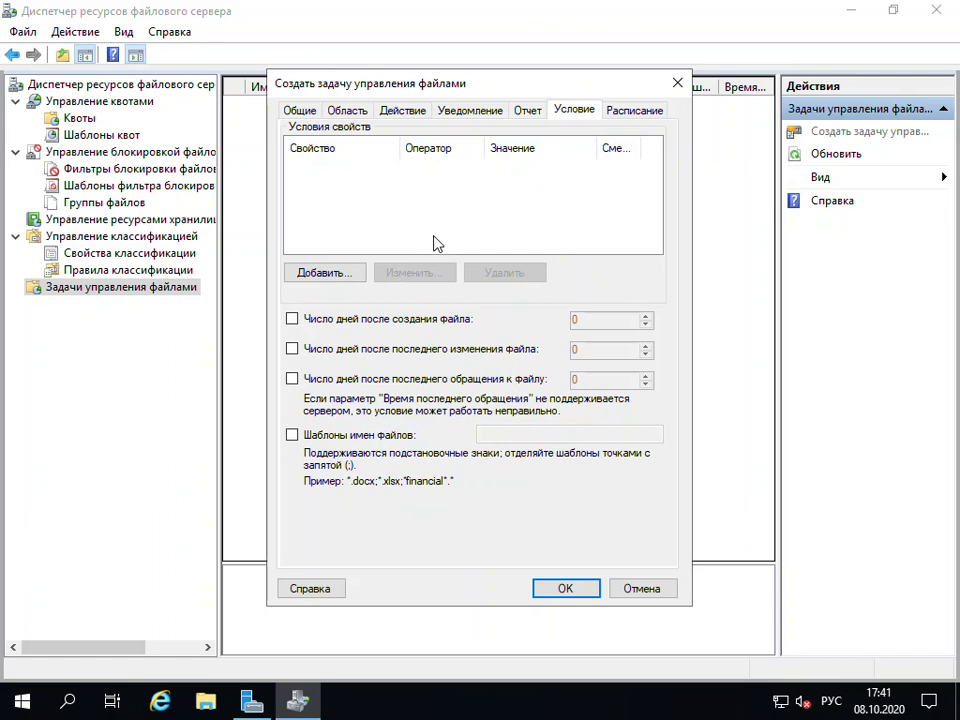
pyautogui.click(362, 272)
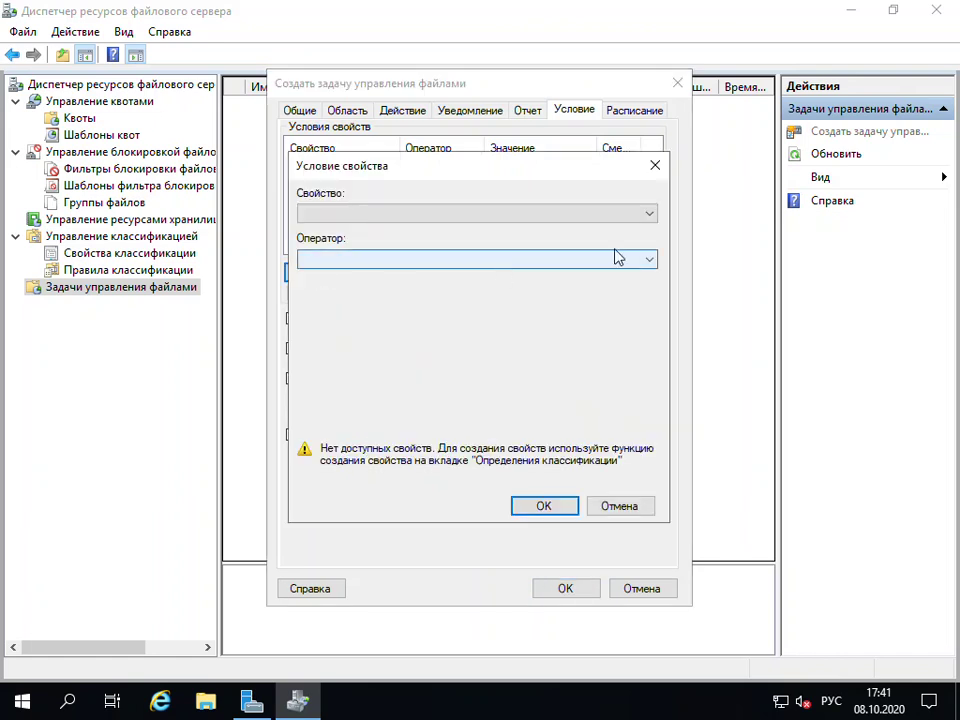
pyautogui.click(639, 216)
pyautogui.click(639, 261)
pyautogui.click(639, 261)
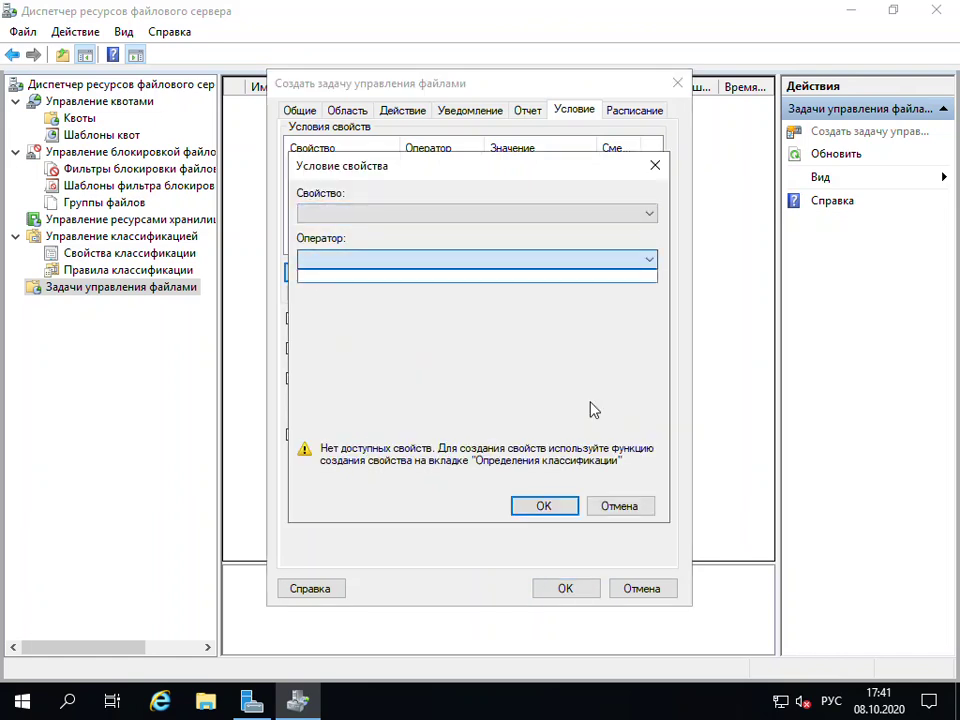
pyautogui.click(627, 518)
pyautogui.click(619, 506)
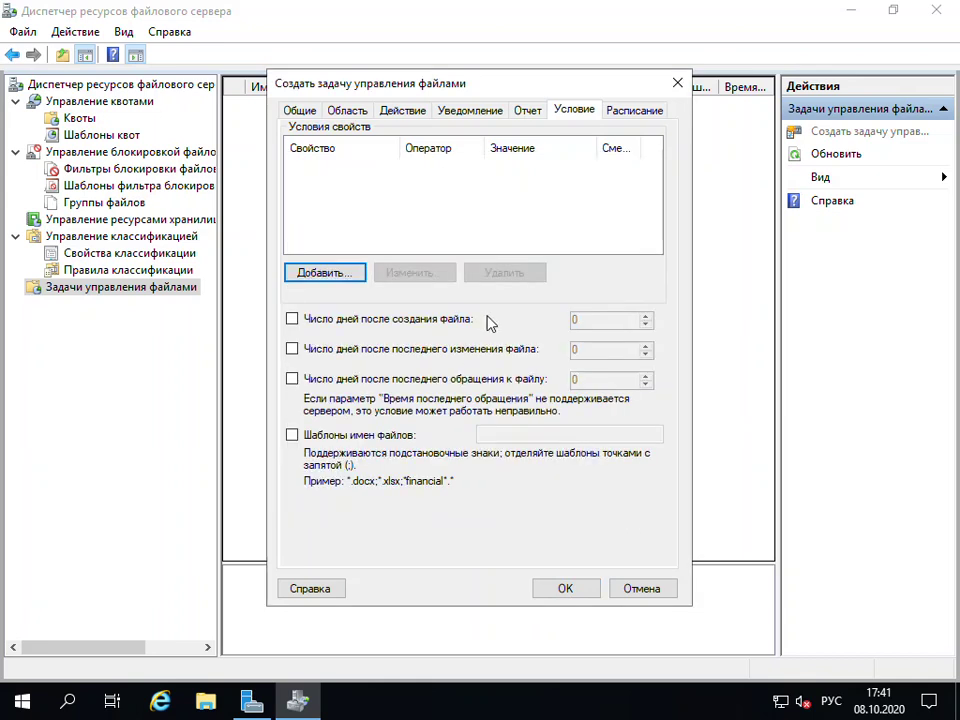
# Enable the conditions for days since file creation and days since last modification, setting both to 365
pyautogui.click(291, 320)
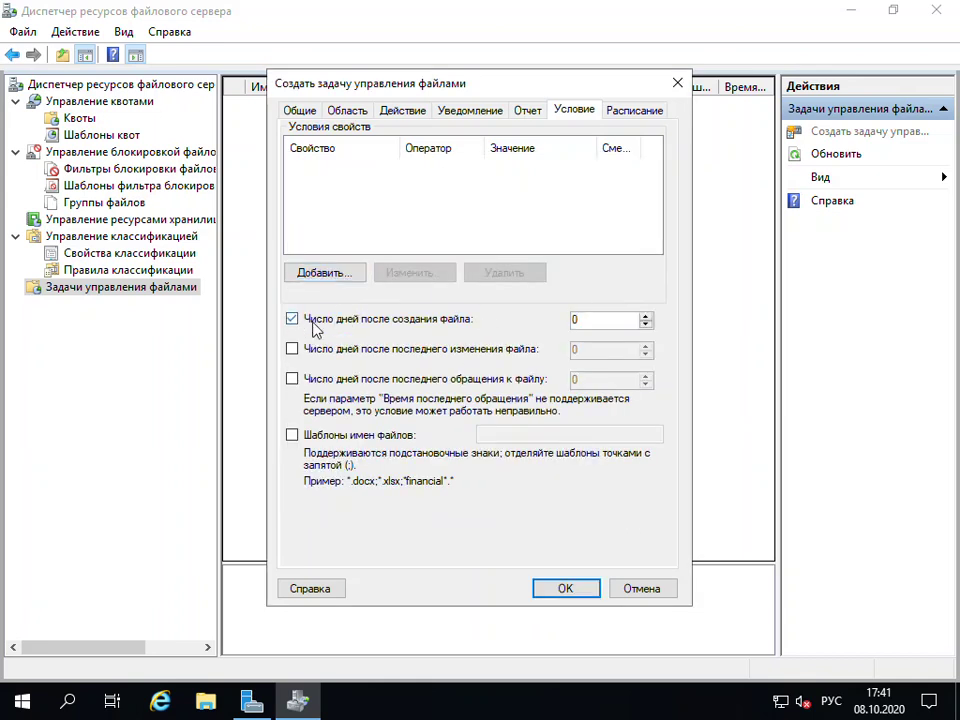
pyautogui.moveTo(594, 316); pyautogui.dragTo(463, 330)
pyautogui.write('365')
pyautogui.click(291, 350)
pyautogui.doubleClick(587, 345)
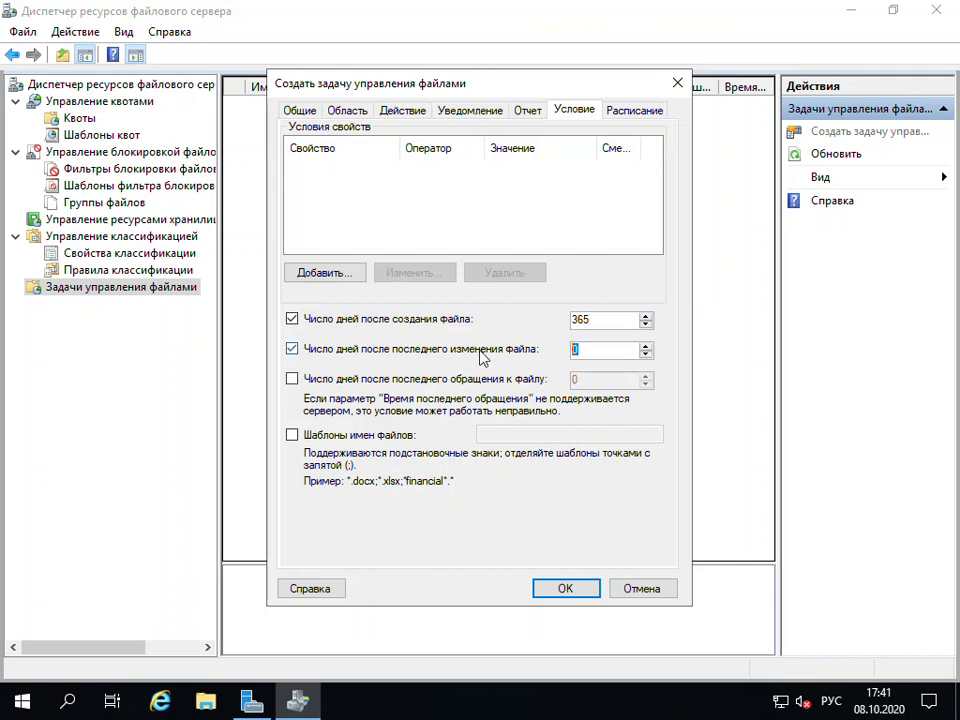
pyautogui.write('365')
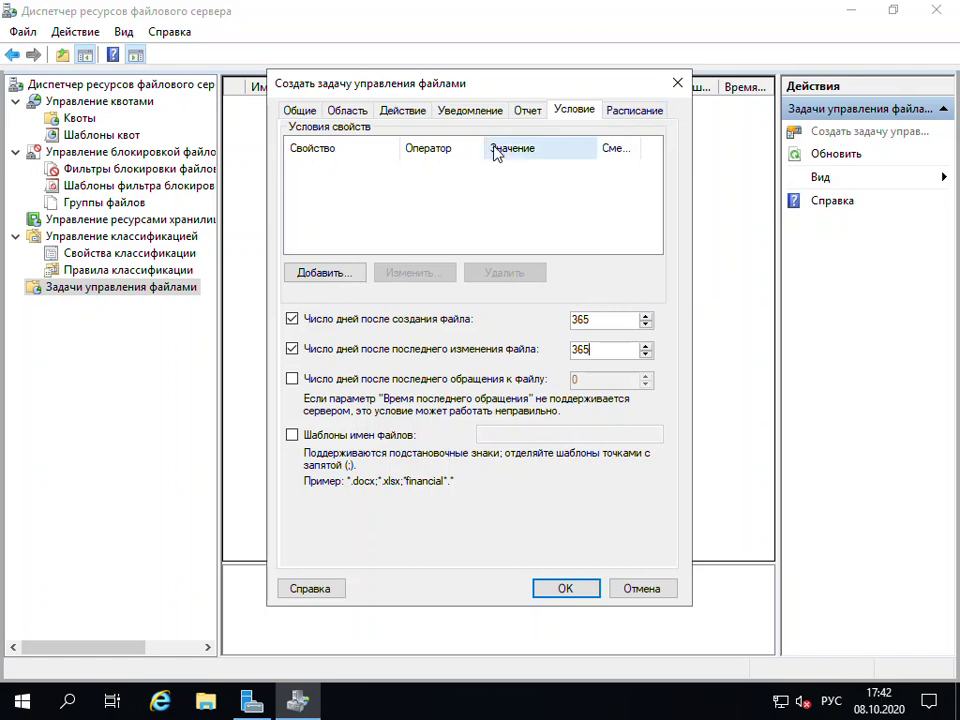
# Schedule the task weekly on воскресенье at 1:00:00, save it and select it in the task list
pyautogui.click(630, 118)
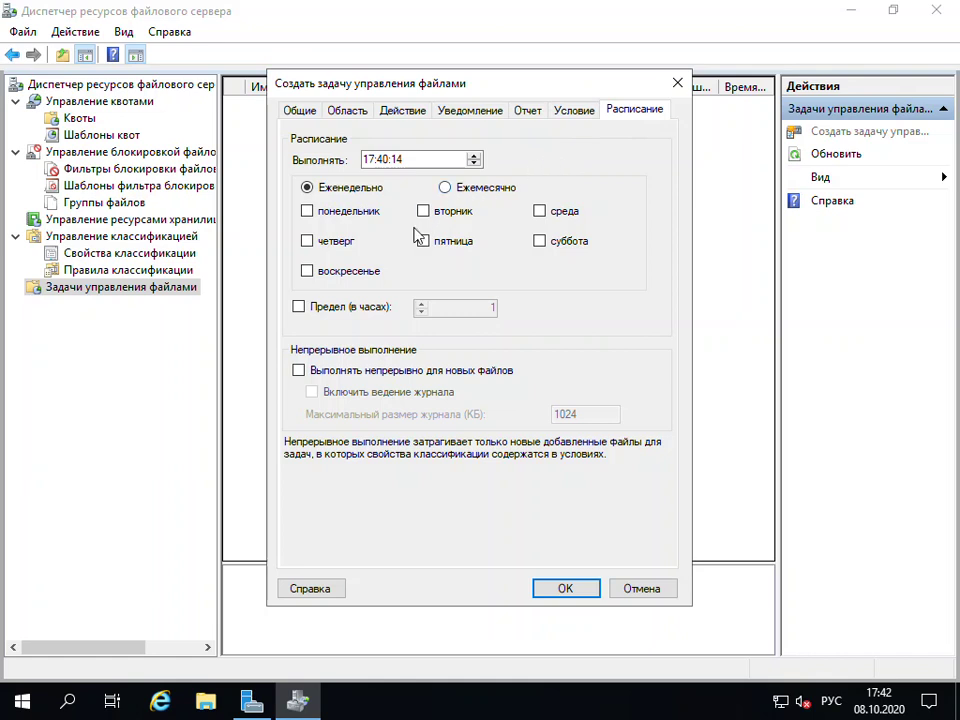
pyautogui.click(308, 272)
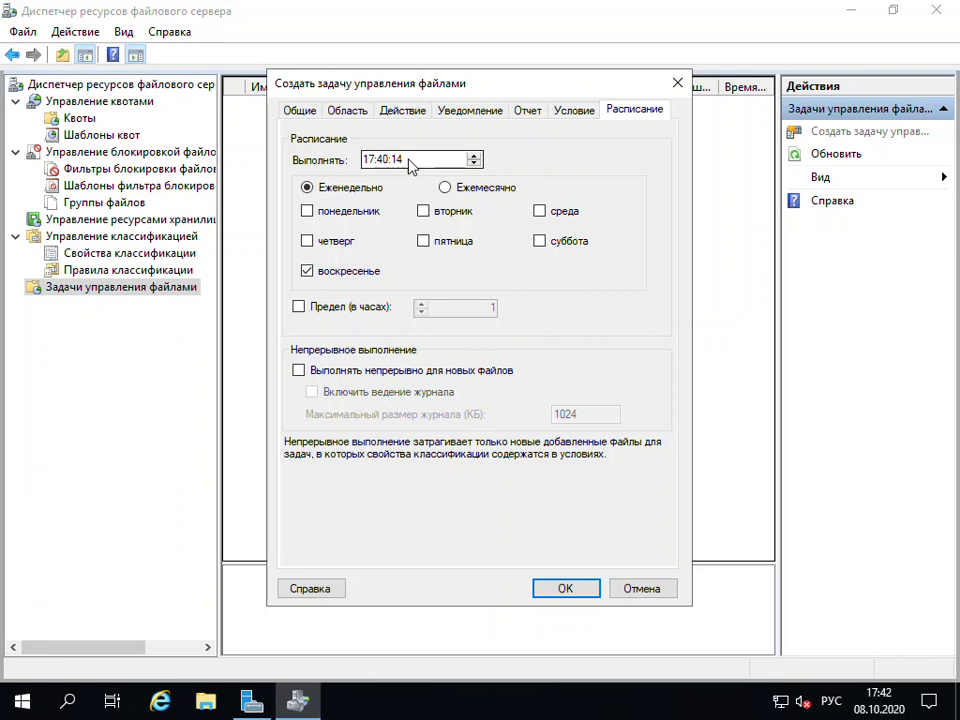
pyautogui.click(418, 165)
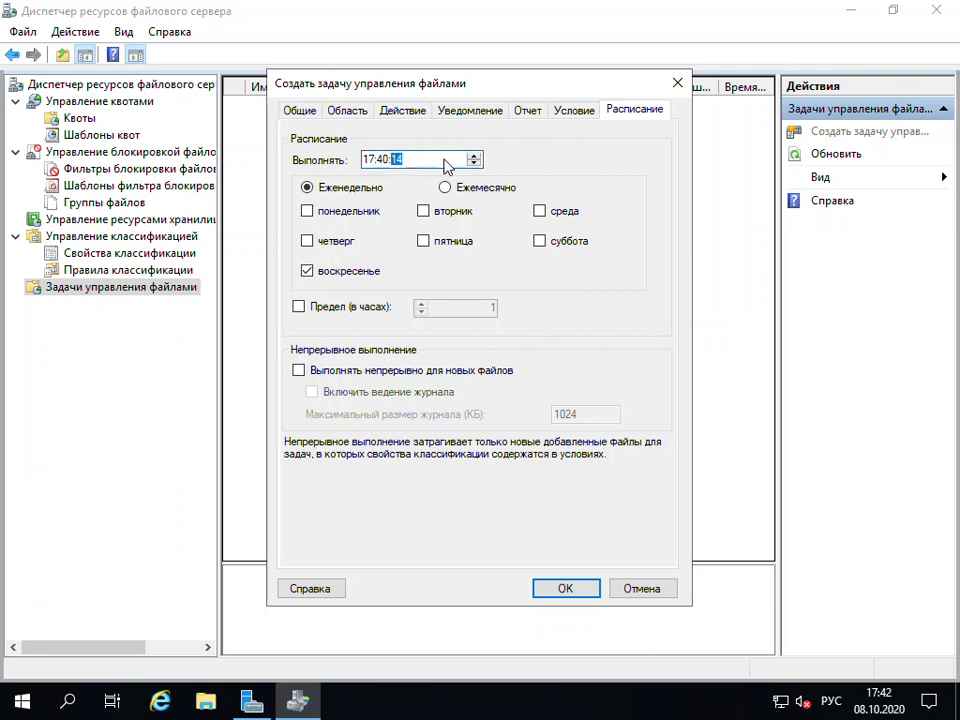
pyautogui.click(371, 160)
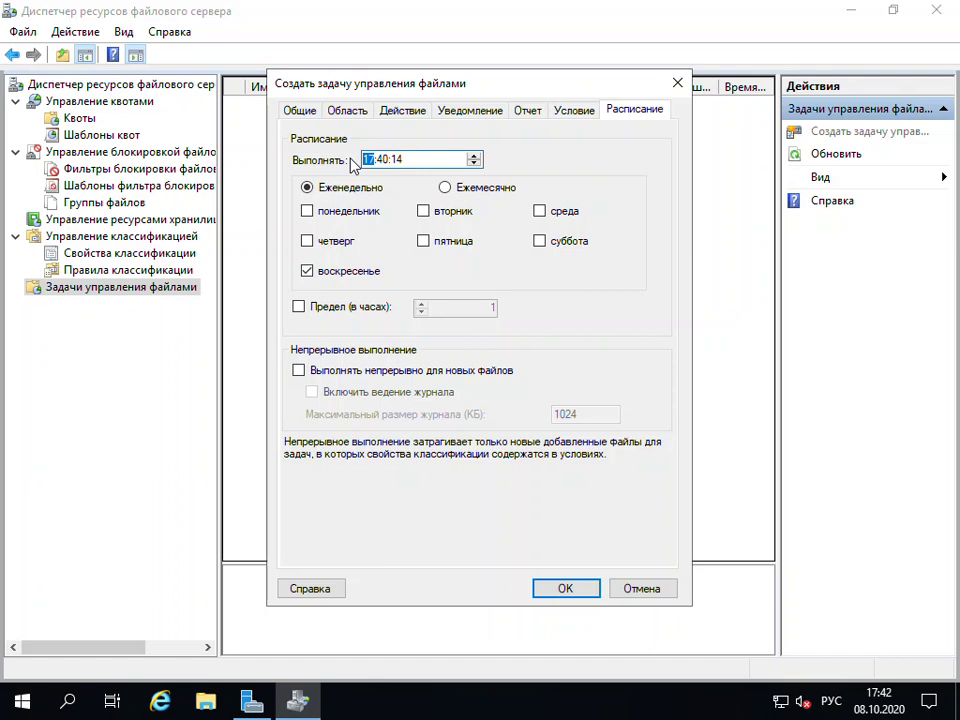
pyautogui.press('Right')
pyautogui.write('0')
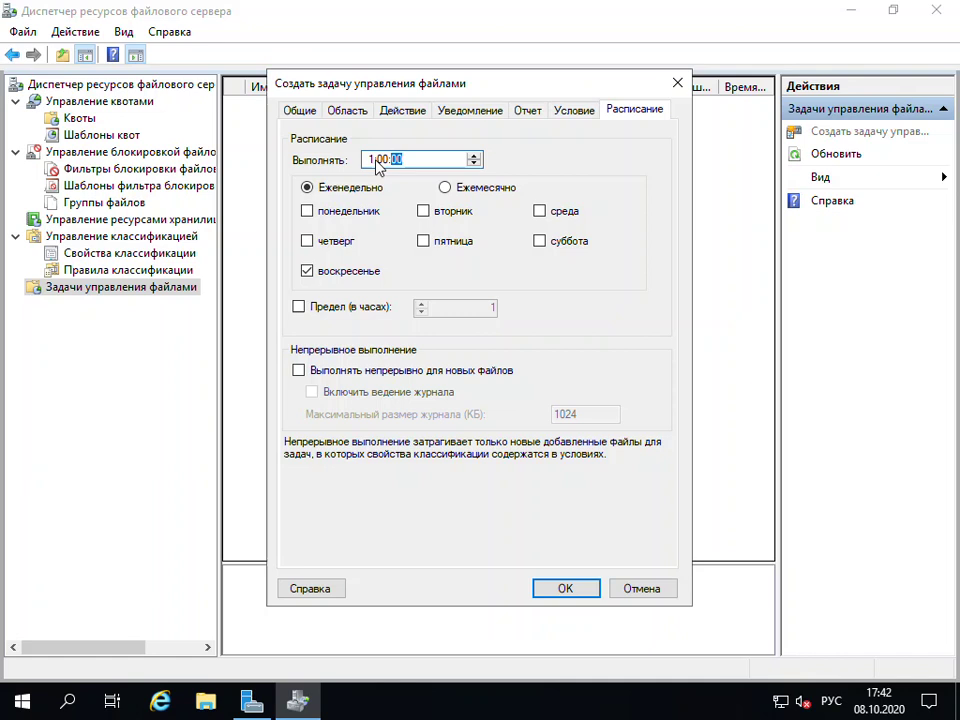
pyautogui.click(580, 591)
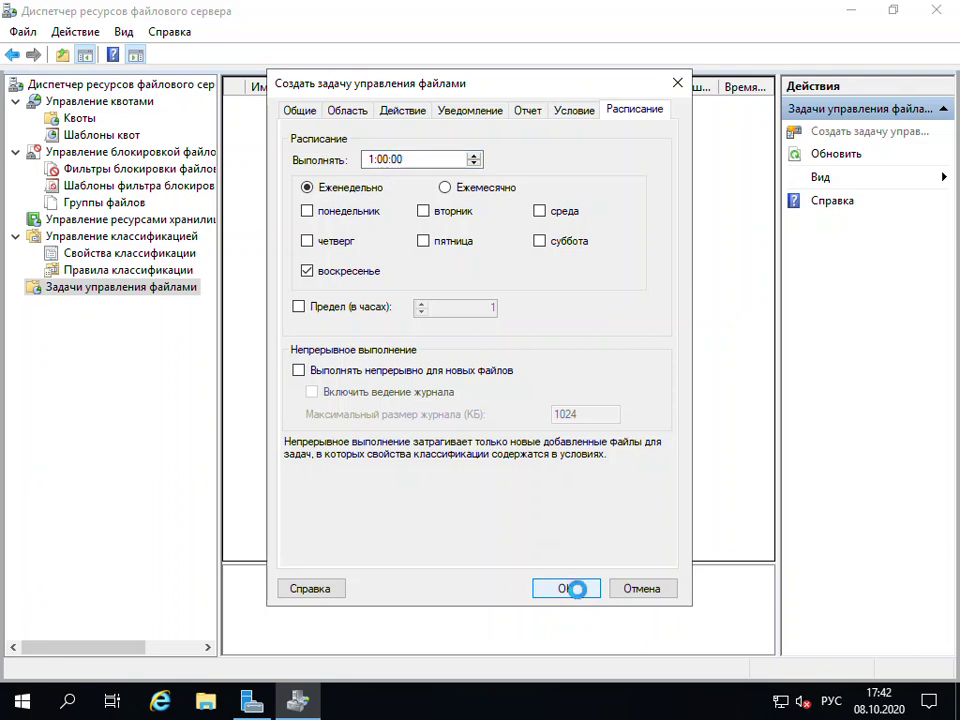
pyautogui.click(287, 145)
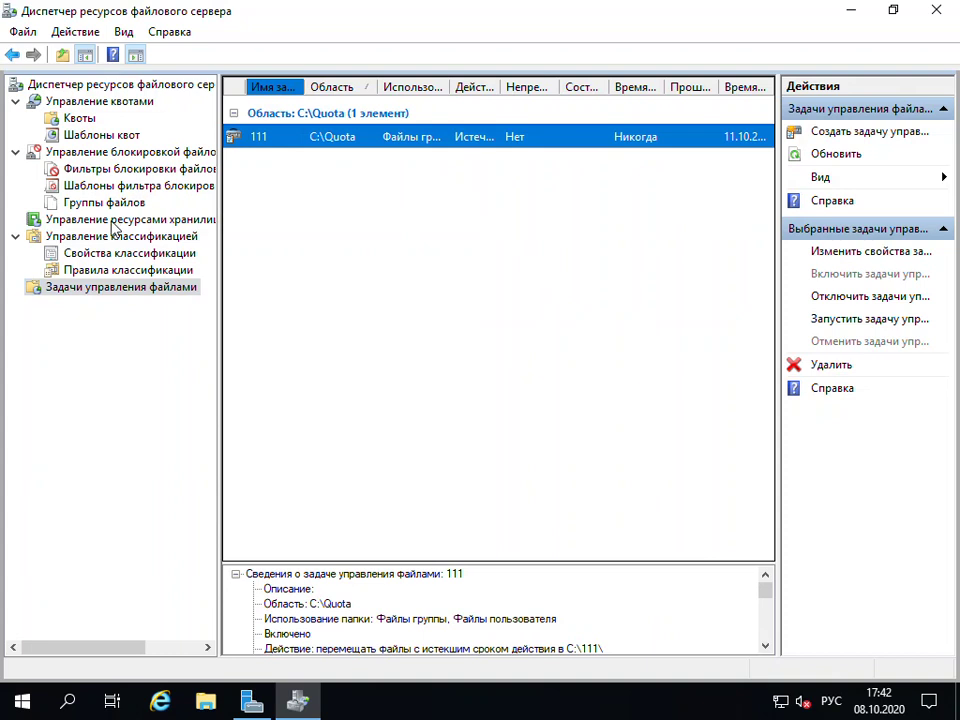
# Look over classification management, examining the classification properties and classification rules and the actions available for each
pyautogui.click(104, 240)
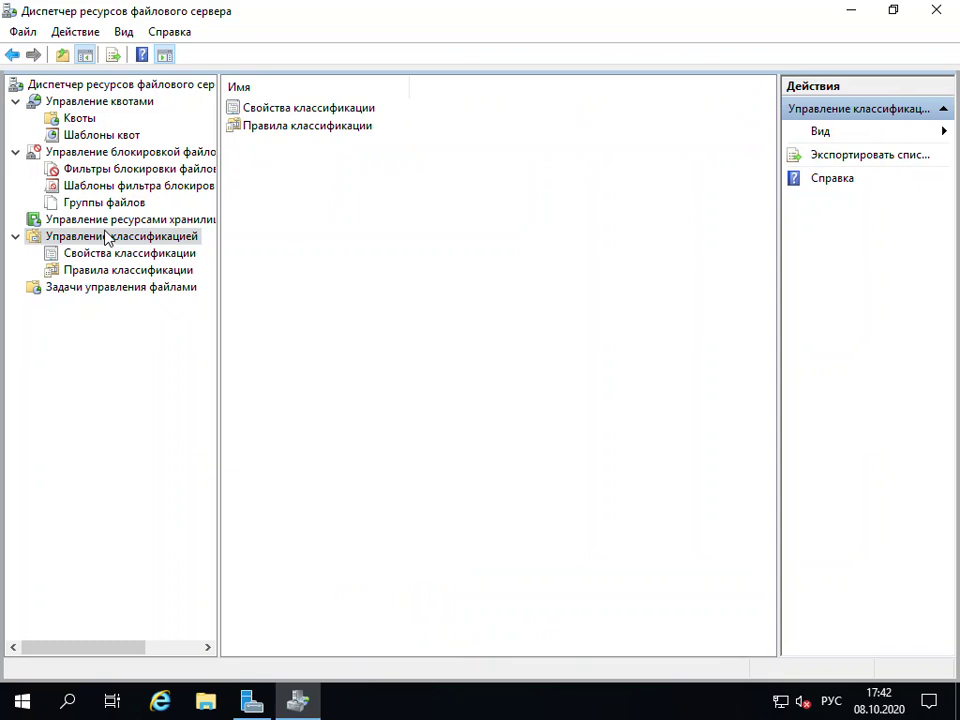
pyautogui.rightClick(106, 238)
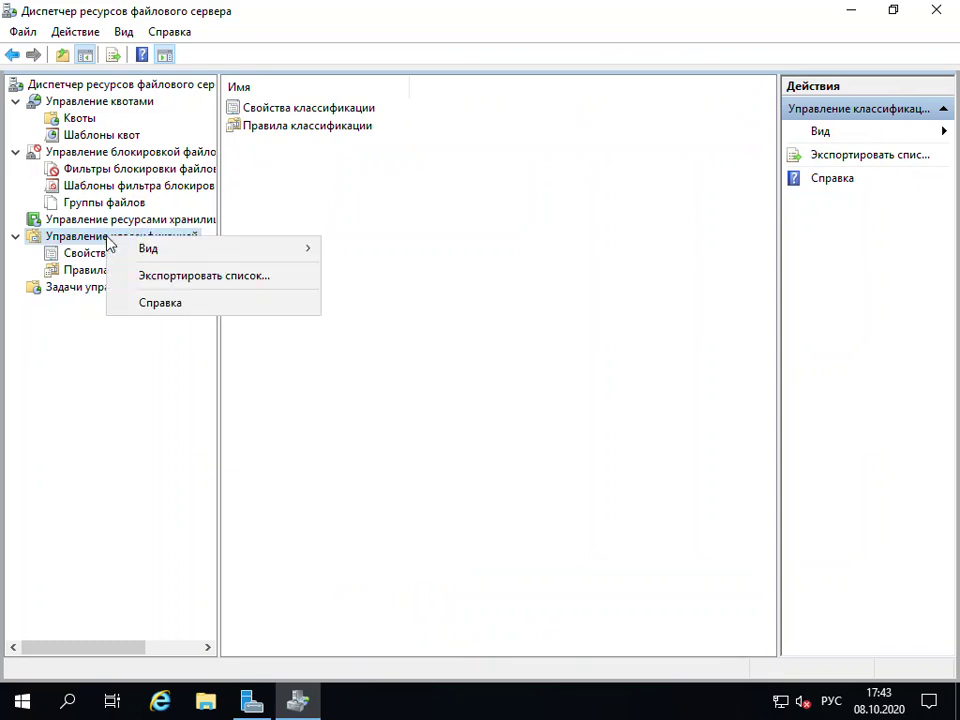
pyautogui.click(93, 259)
pyautogui.rightClick(95, 260)
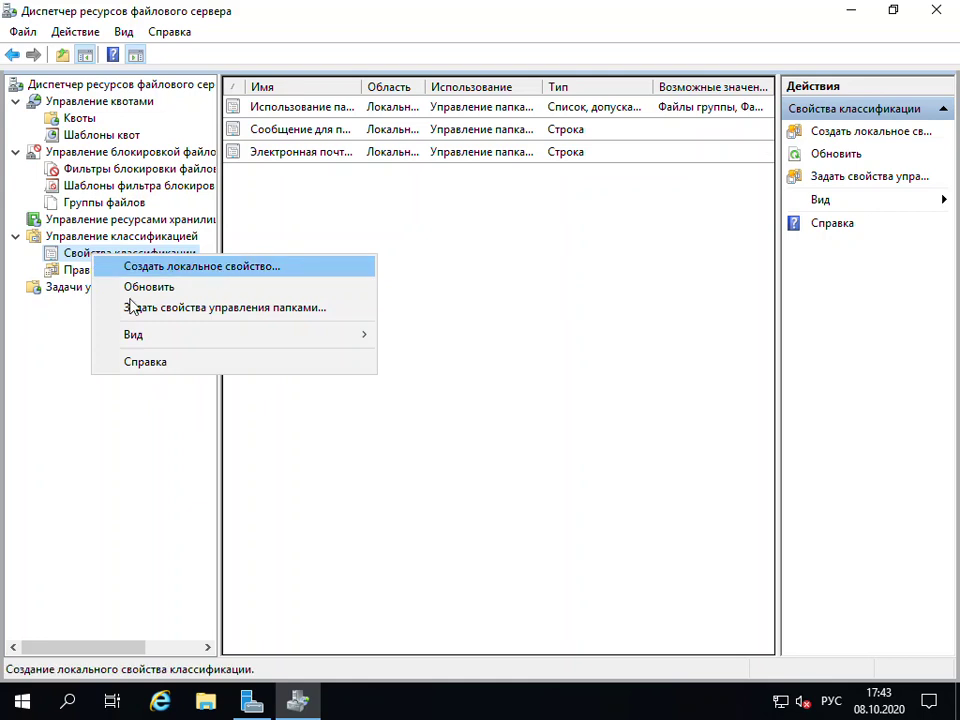
pyautogui.click(75, 321)
pyautogui.click(100, 271)
pyautogui.rightClick(98, 272)
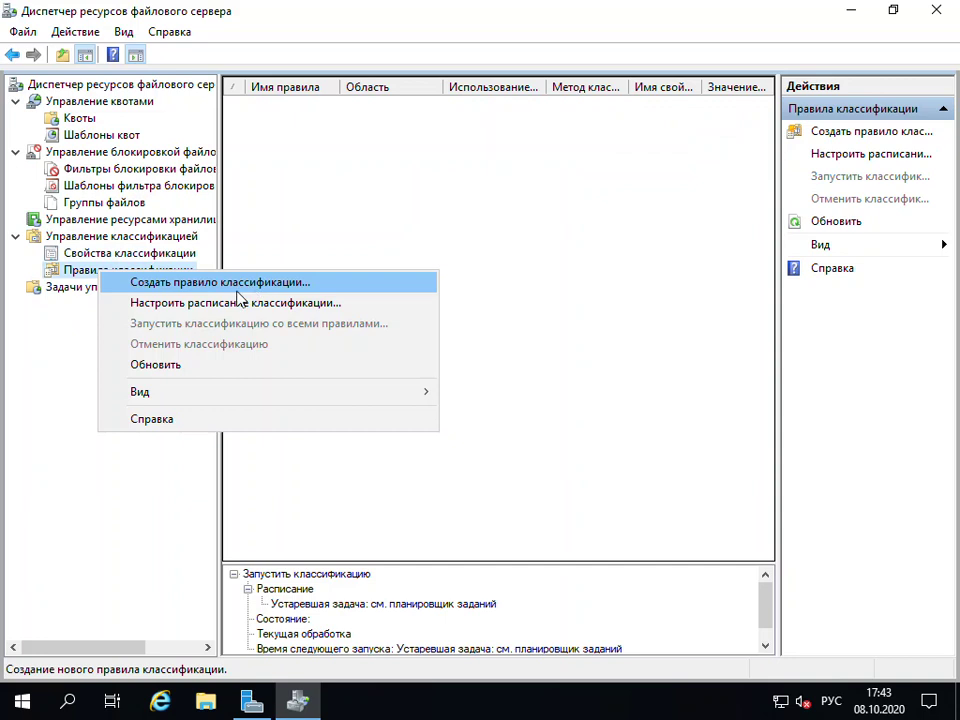
pyautogui.click(60, 400)
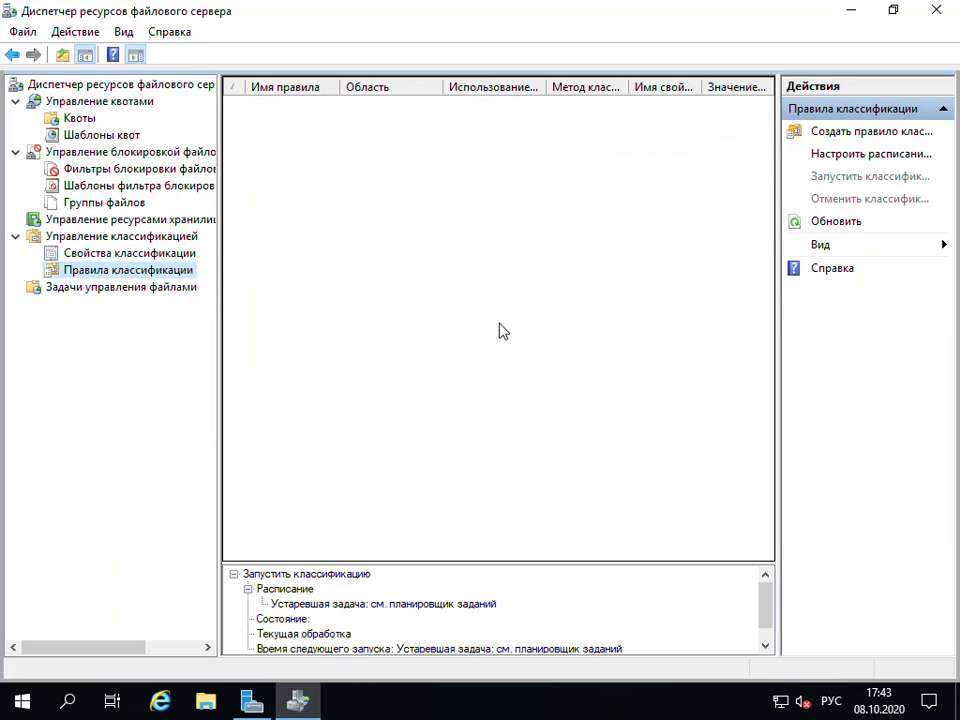